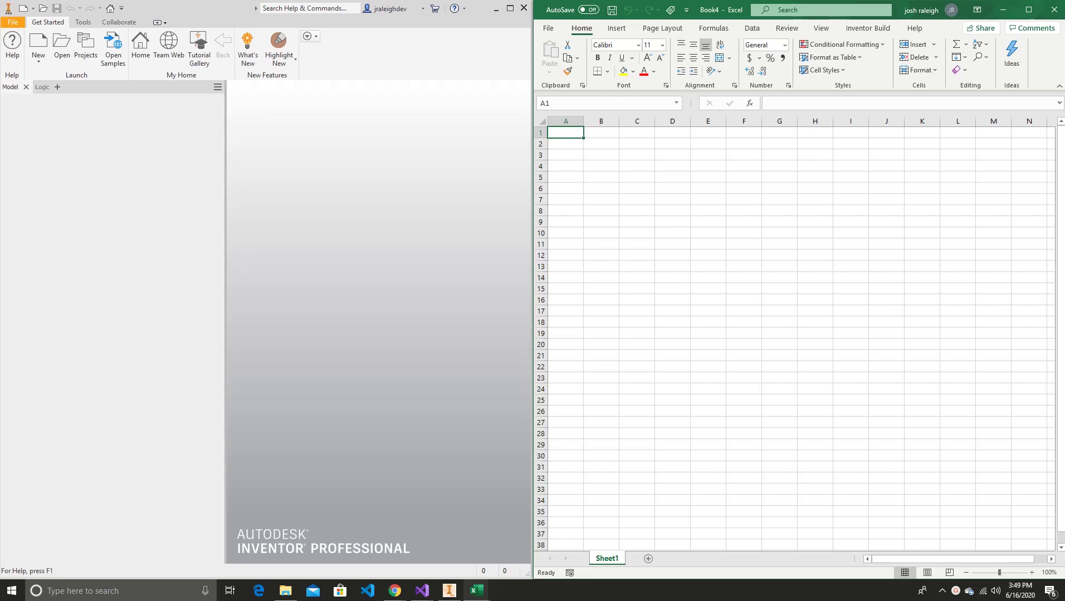
- Generate the Inventor Build command template table on Sheet1 from the Inventor Build tab
click(861, 29)
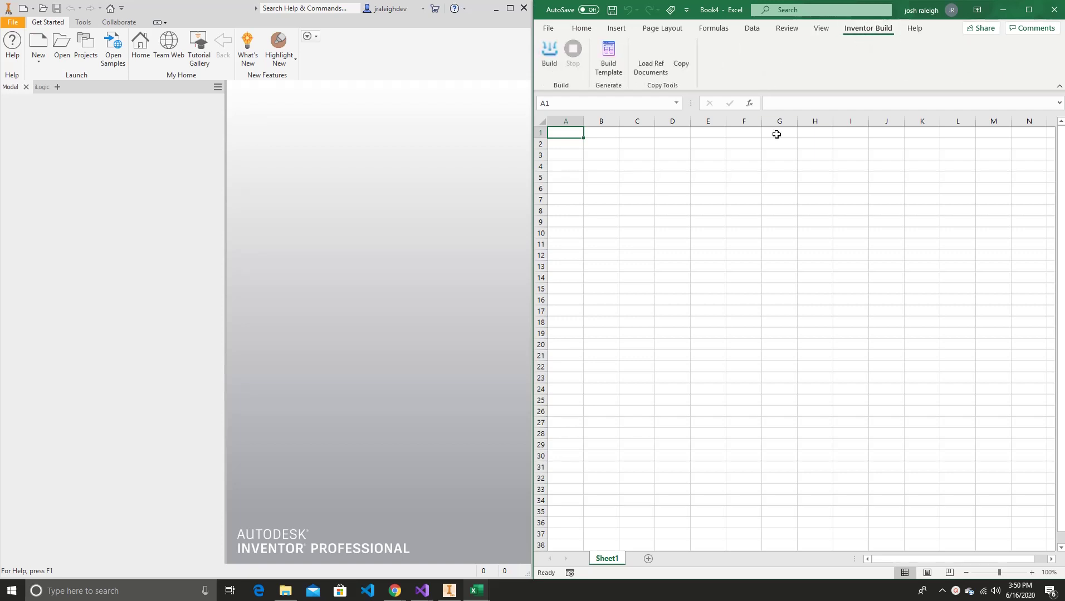
click(608, 56)
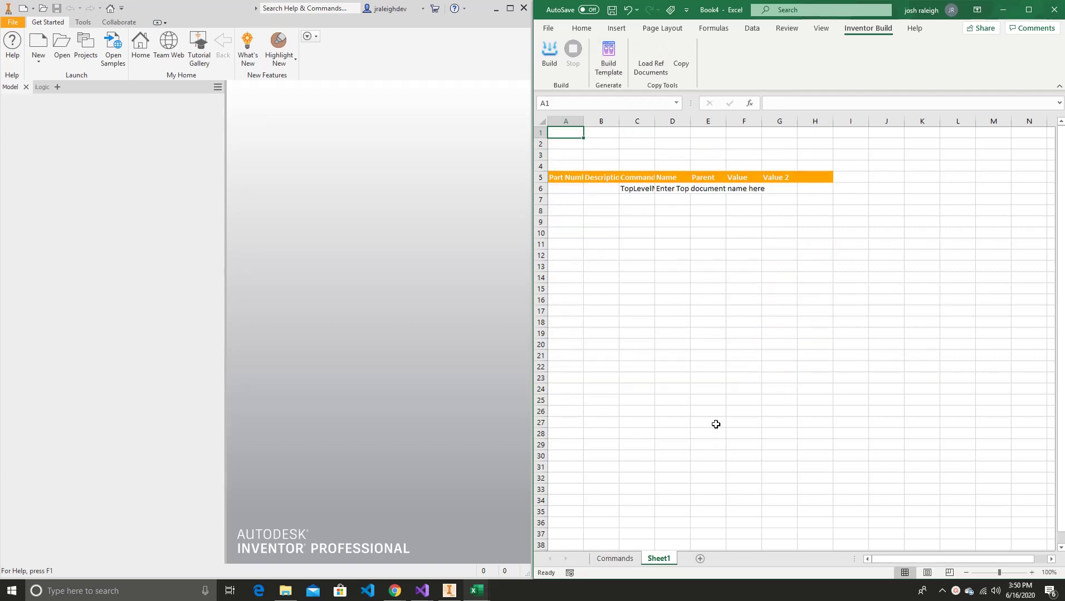
- Auto-fit every column on Sheet1 to its contents
click(543, 119)
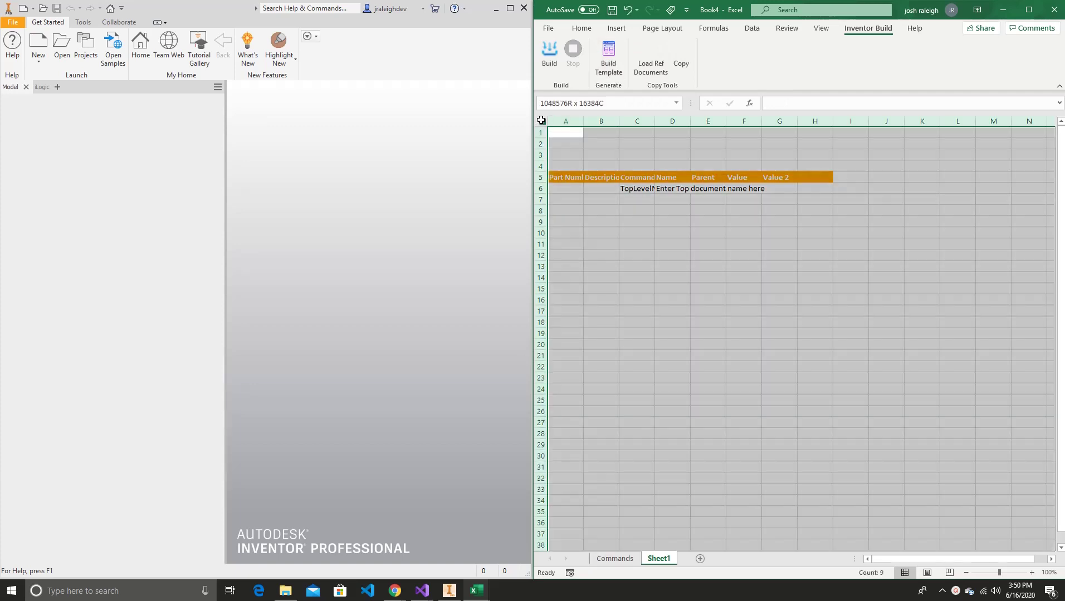
drag(726, 120, 725, 121)
double_click(725, 121)
click(758, 289)
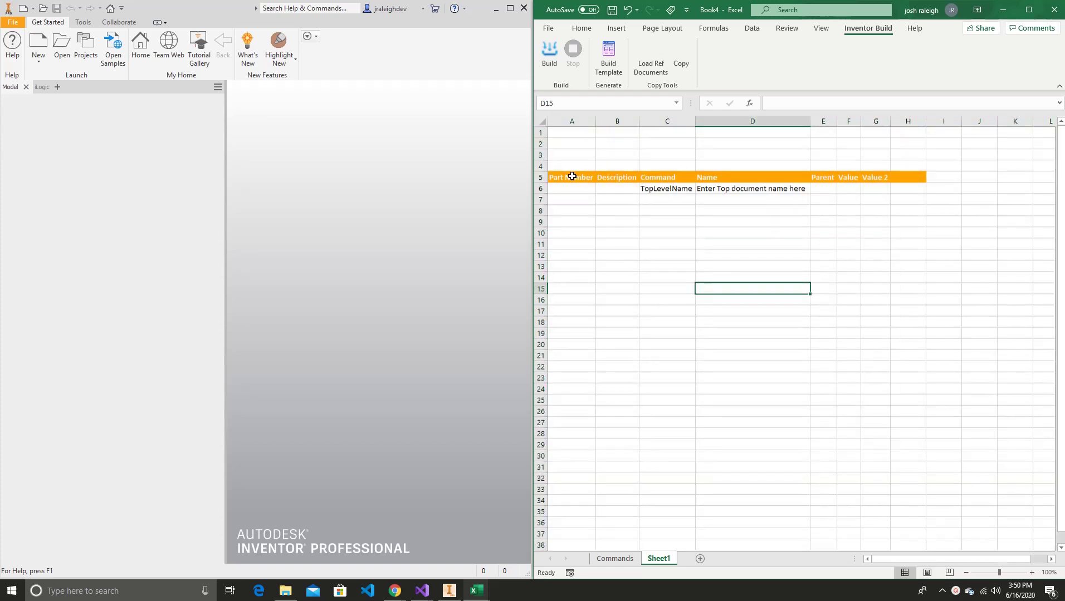
drag(572, 177, 913, 176)
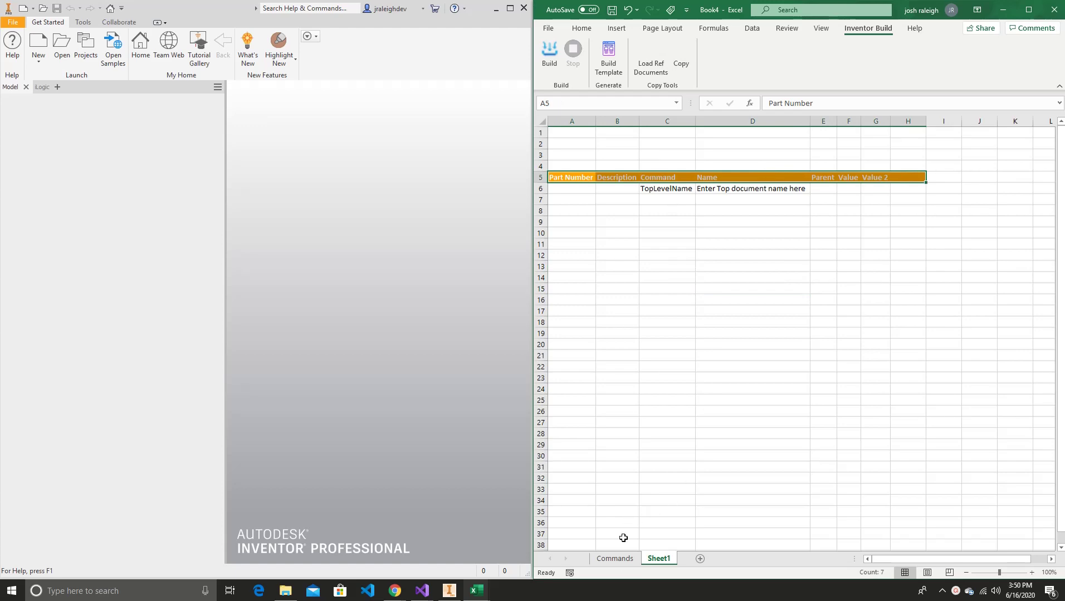
- Auto-fit every column on the Commands sheet, then return to Sheet1
click(615, 558)
click(542, 121)
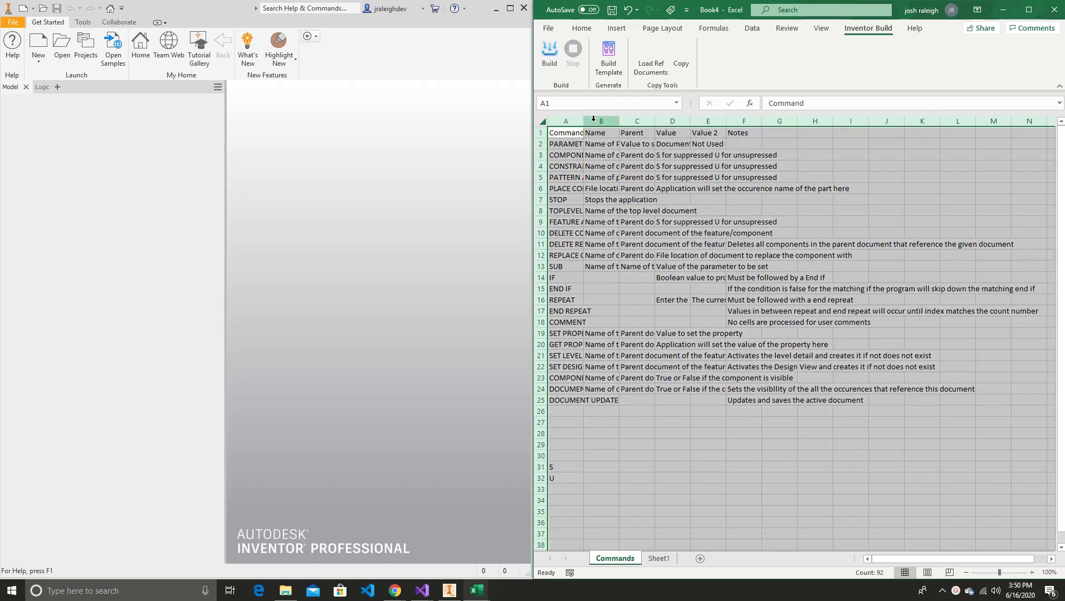
double_click(583, 121)
click(685, 281)
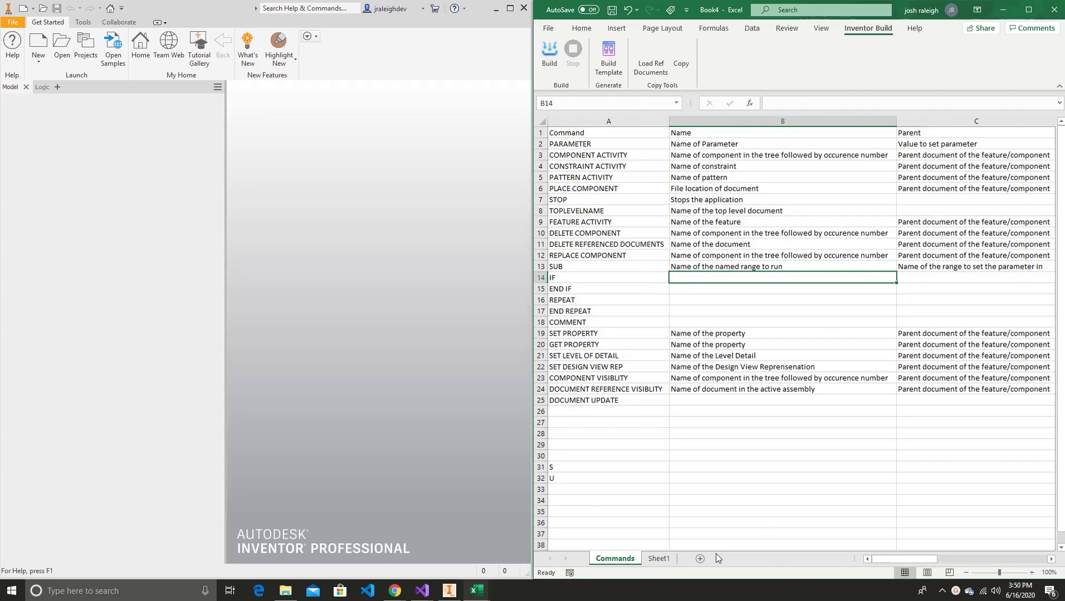
scroll(677, 486, down, 1)
scroll(570, 414, up, 1)
click(658, 559)
- Browse C7's list of available commands without choosing one
click(671, 197)
click(701, 199)
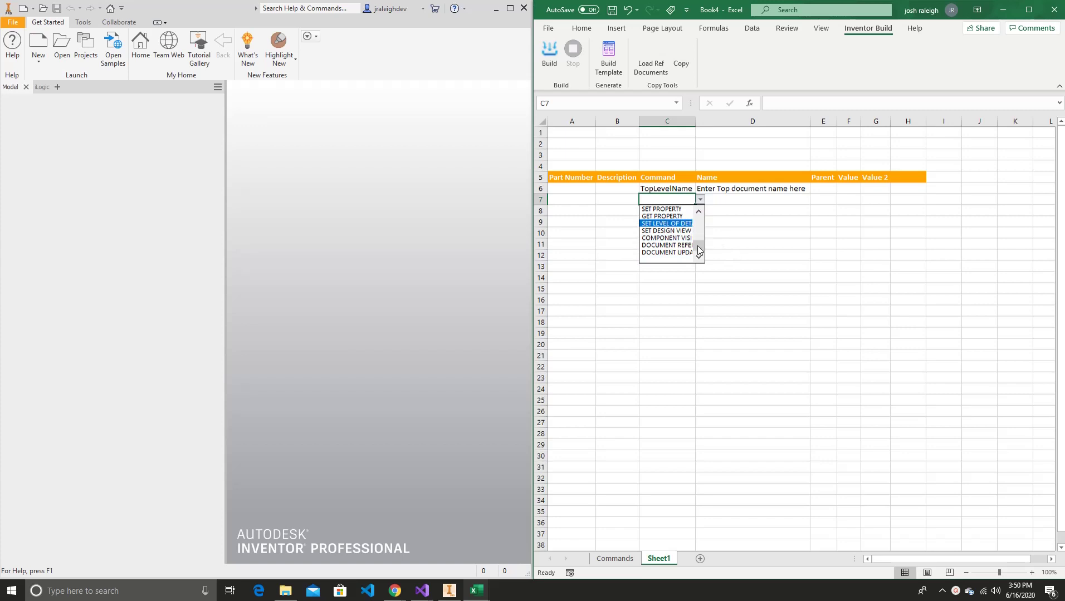
drag(699, 250, 700, 217)
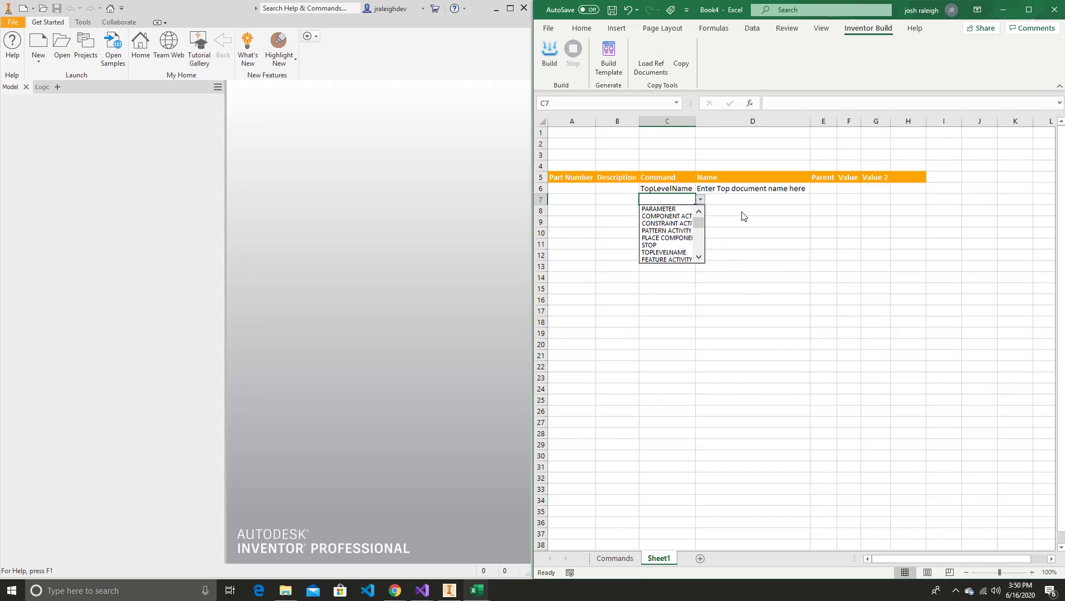
click(663, 199)
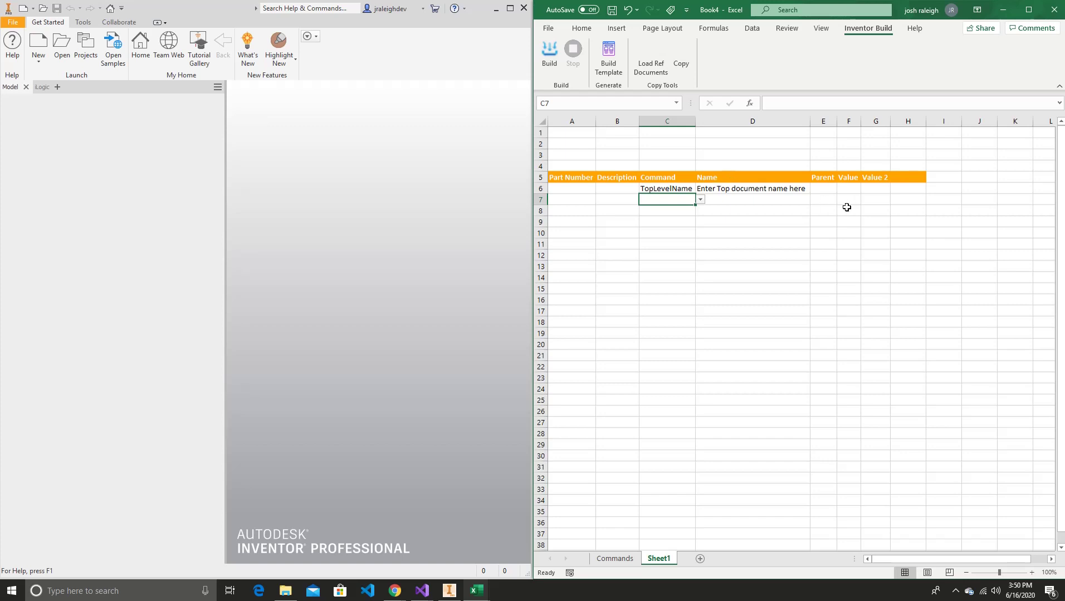
click(736, 244)
- Paste the blank cell C7 over C6 to clear the TopLevelName entry
click(670, 209)
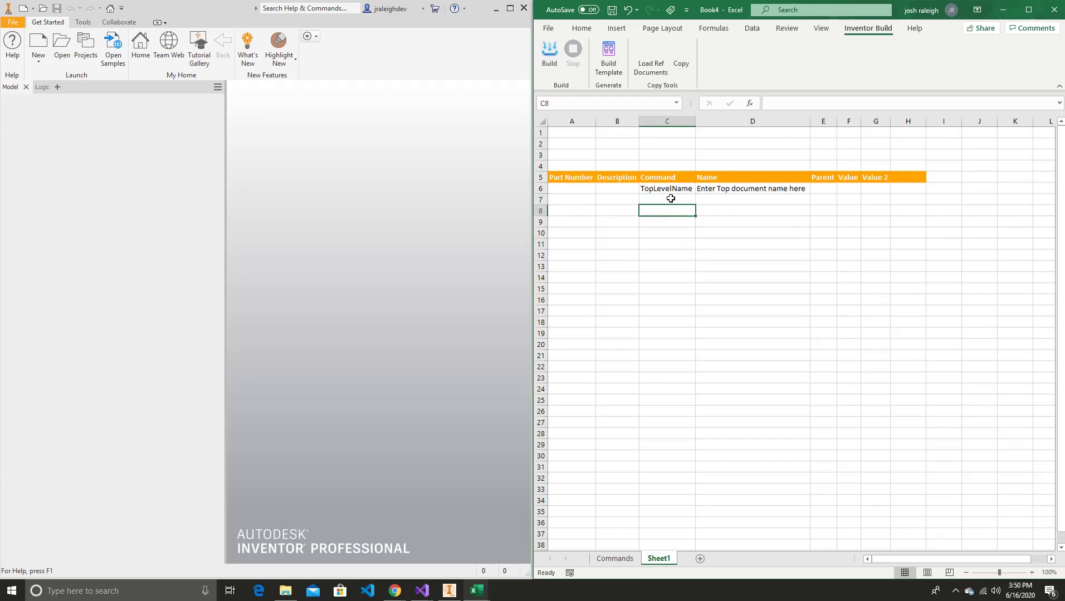
click(671, 199)
key(ctrl+c)
click(675, 189)
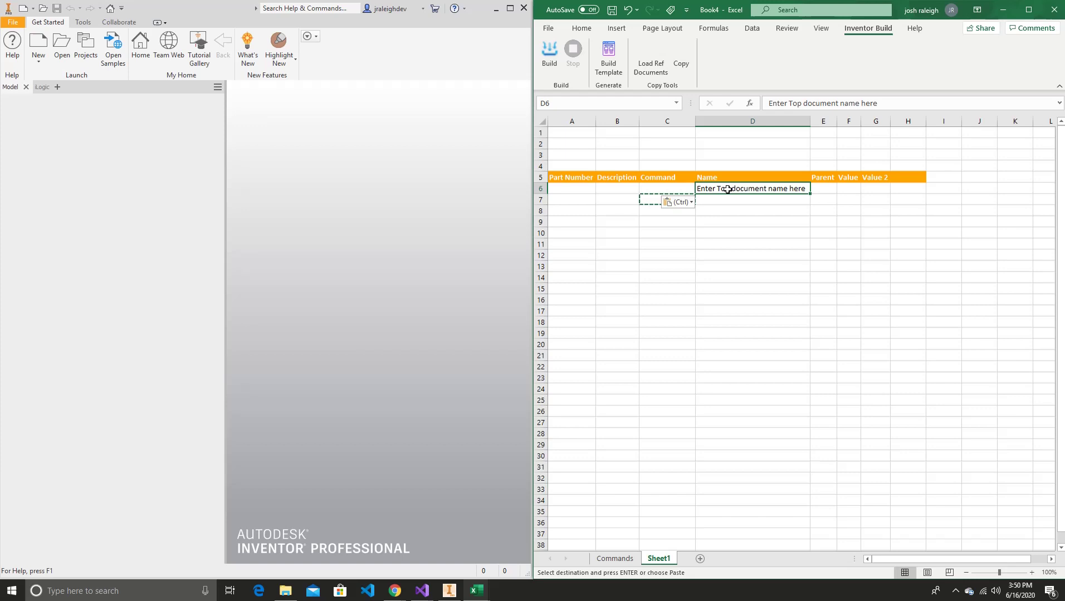
key(ctrl+v)
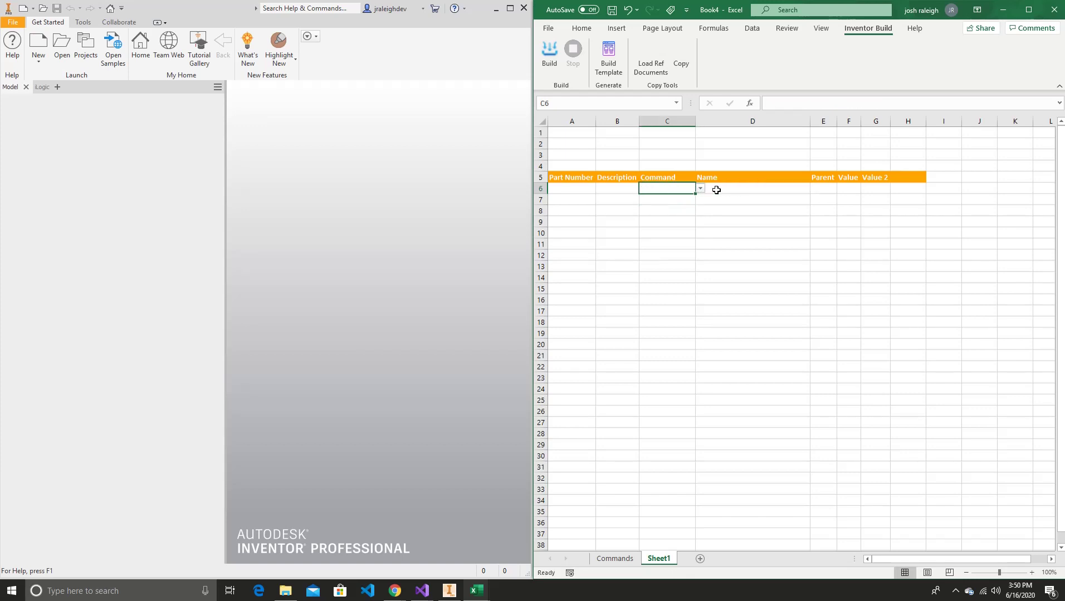
- Choose PARAMETER as the command in C6
click(700, 188)
drag(700, 235, 700, 210)
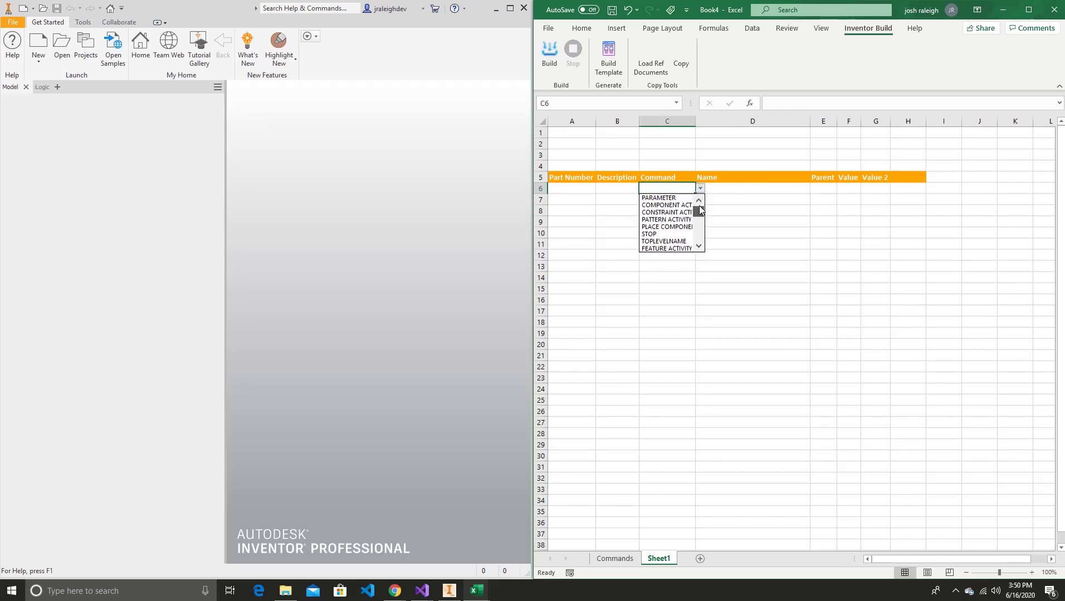
click(689, 199)
click(717, 188)
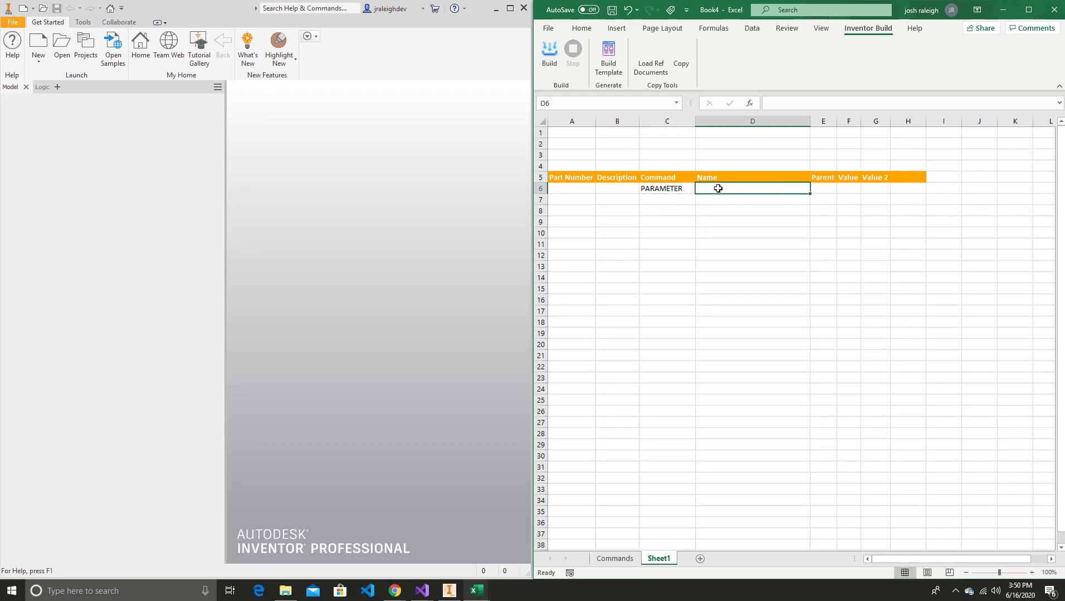
- Create a new Standard.ipt part and start a 2D sketch on an origin plane
click(38, 43)
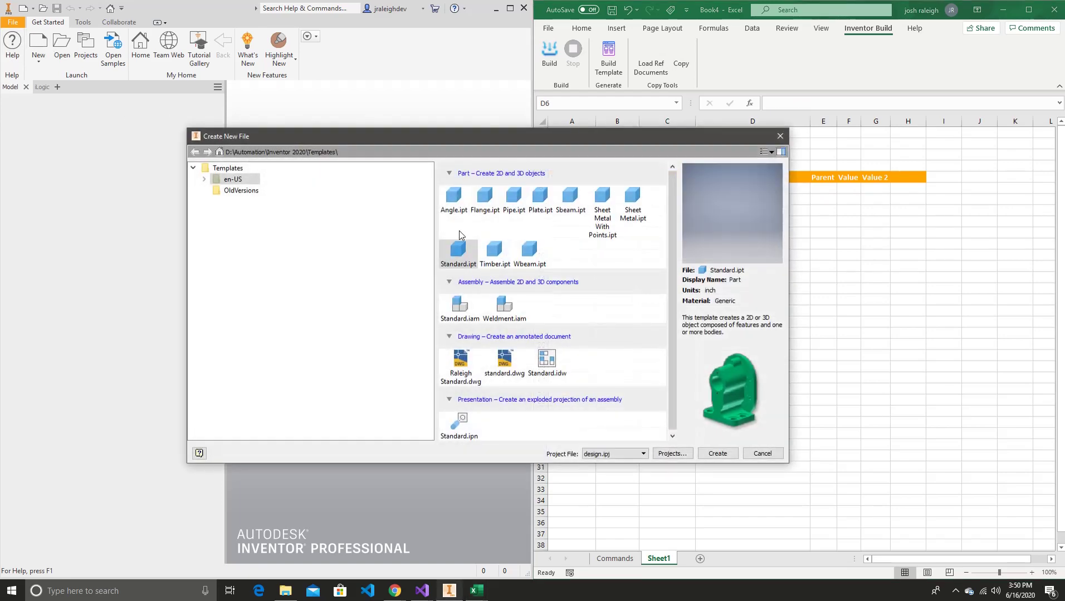
click(717, 453)
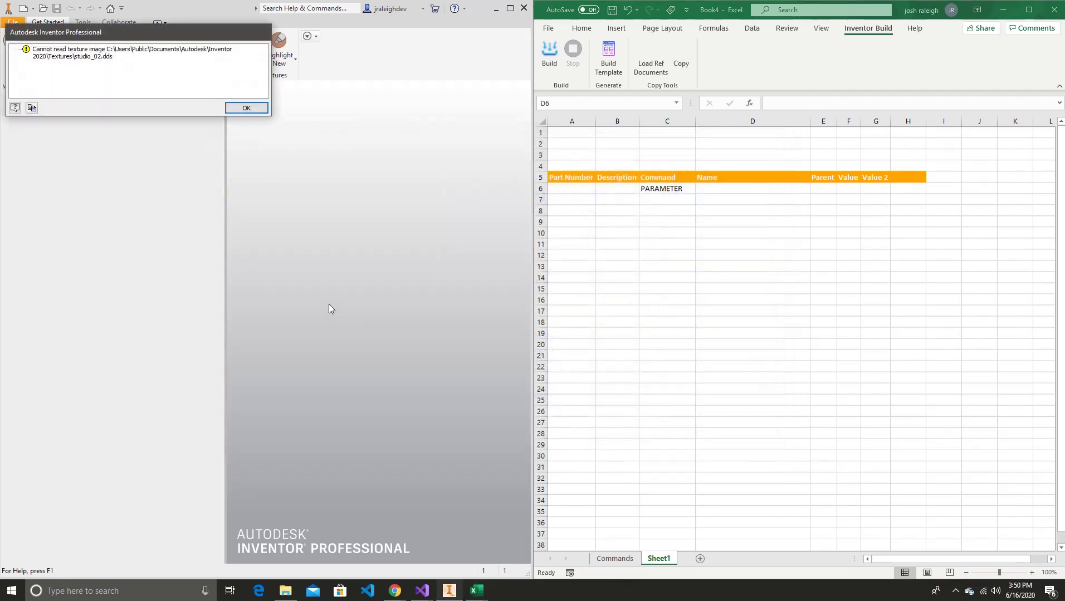
click(246, 107)
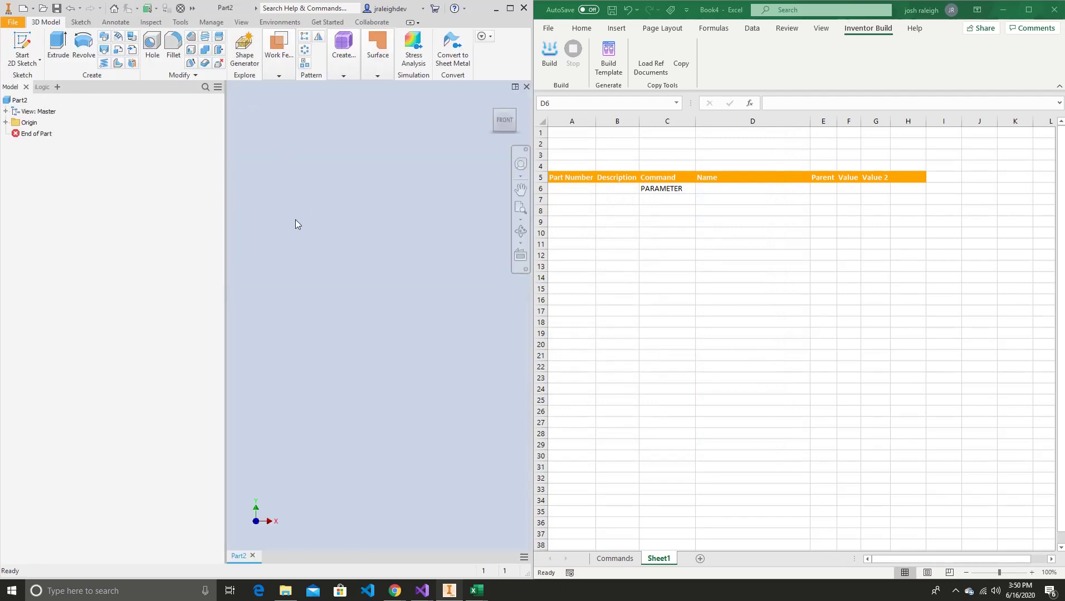
key(s)
click(340, 224)
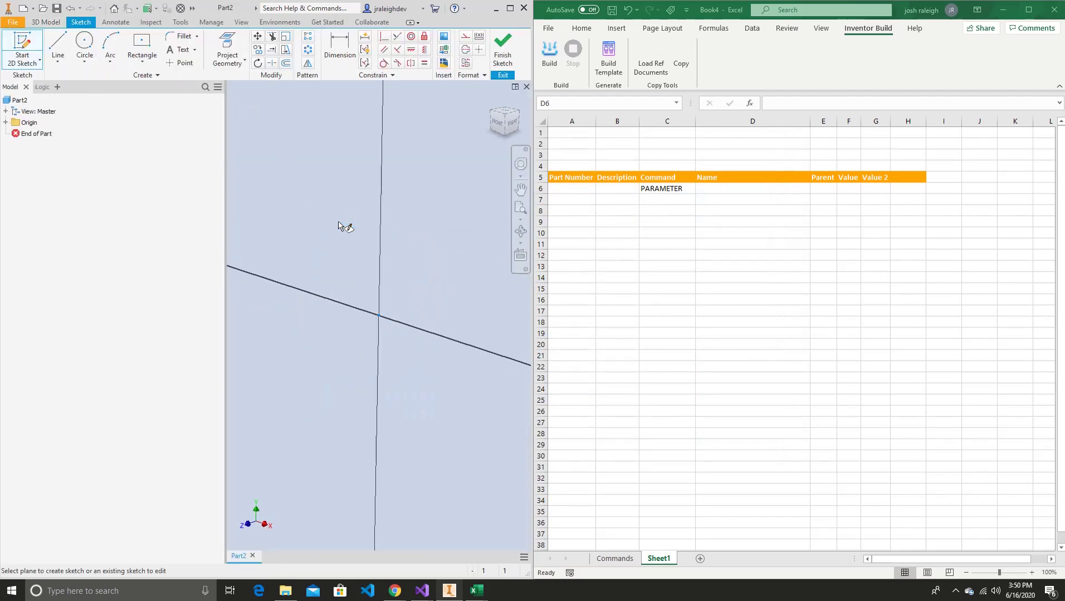
- Draw a 10 x 10 in rectangle centred at the origin and extrude it into a solid
click(143, 44)
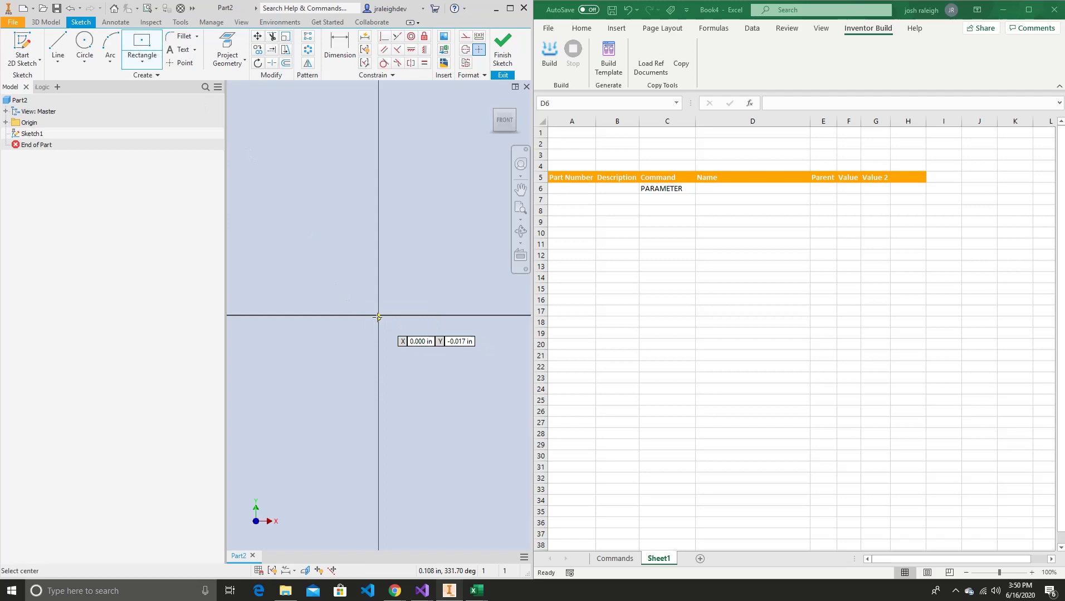
click(378, 316)
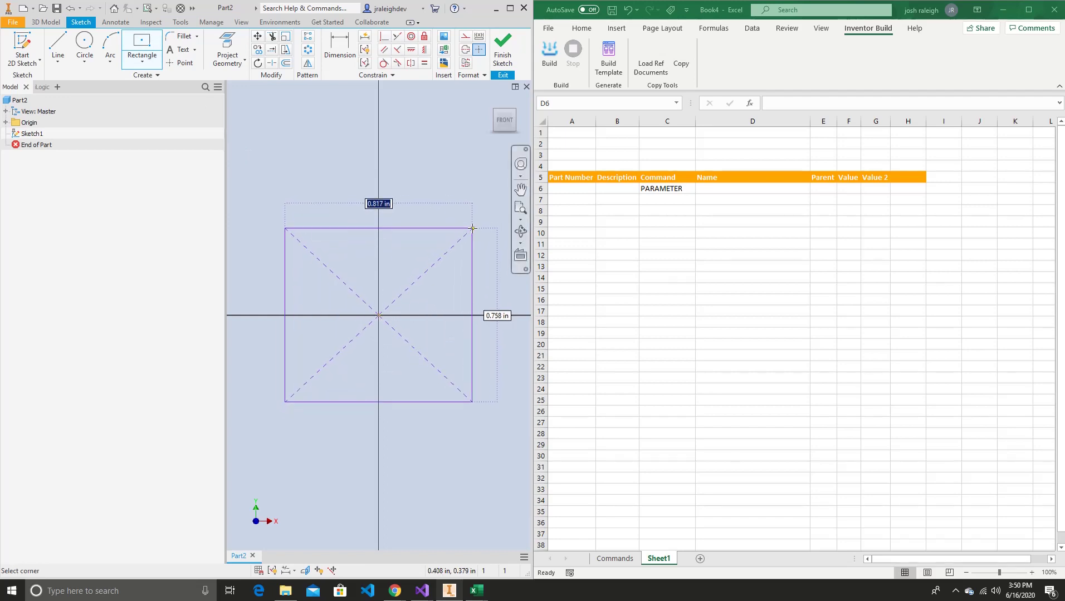
text(10)
key(Tab)
text(10)
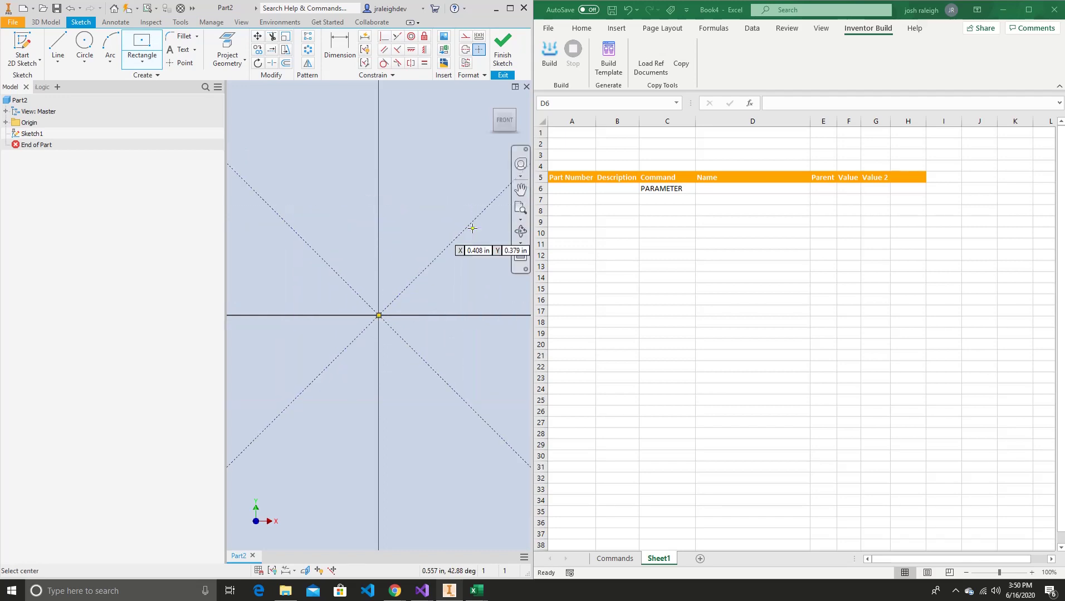
key(Return)
click(502, 47)
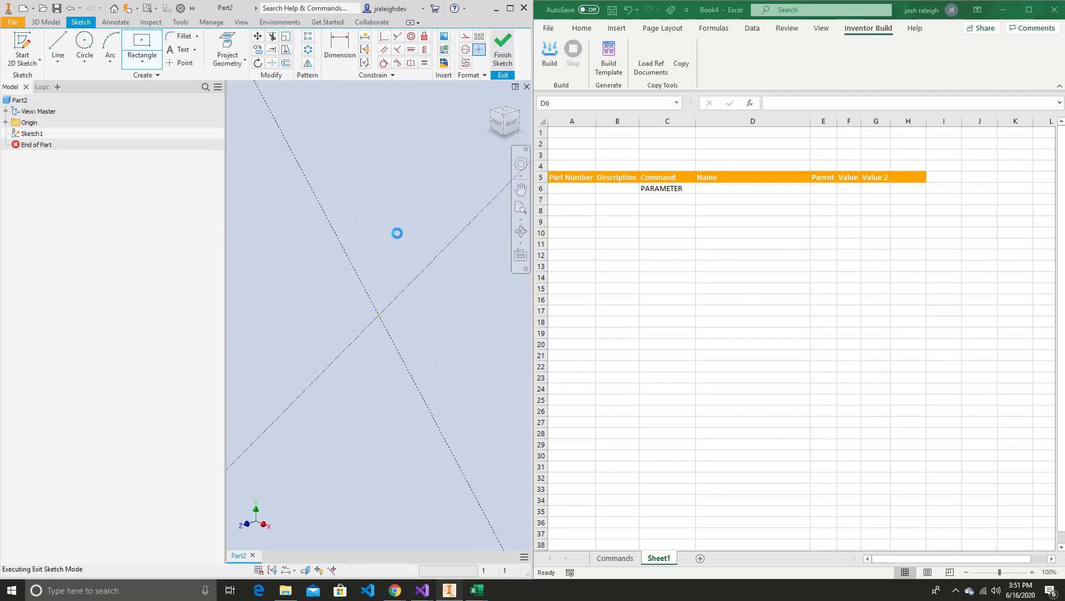
key(e)
click(299, 223)
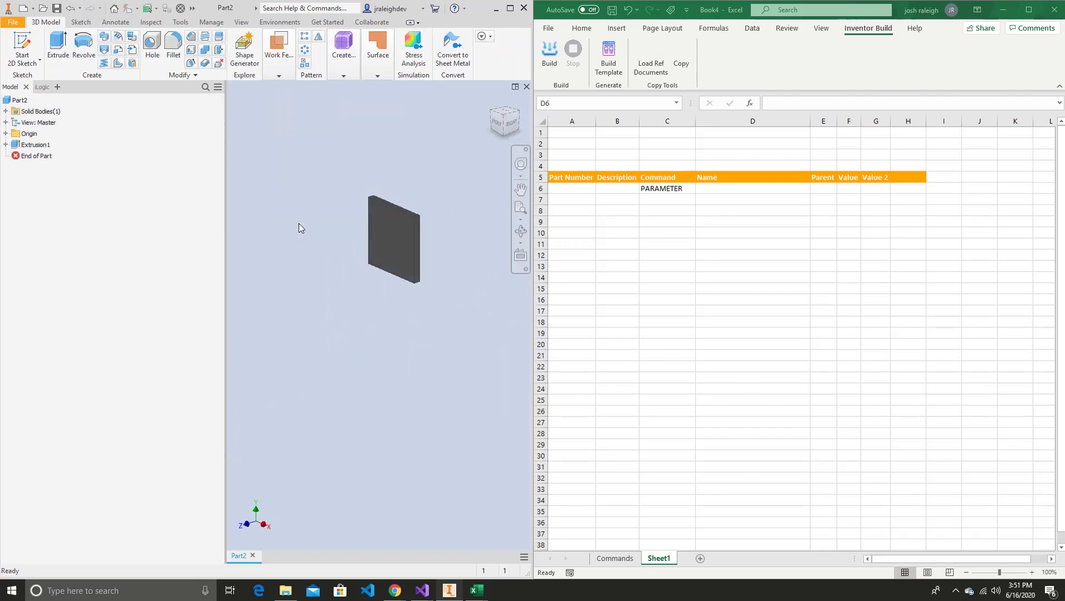
- Show Inventor's Parameters list, then name row 6's parameter d0 with value 12
click(211, 21)
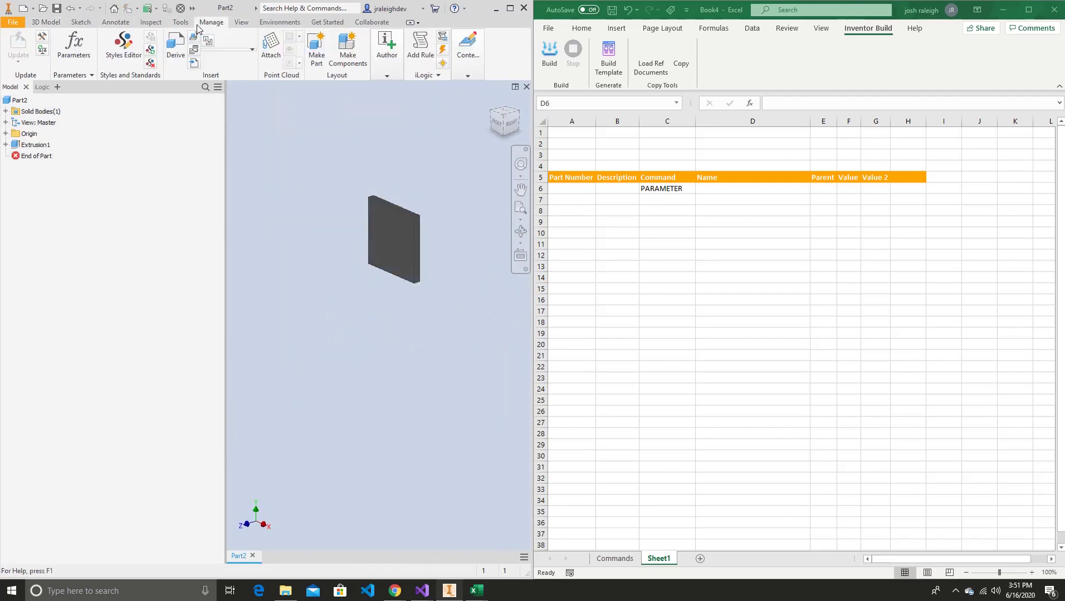
click(82, 50)
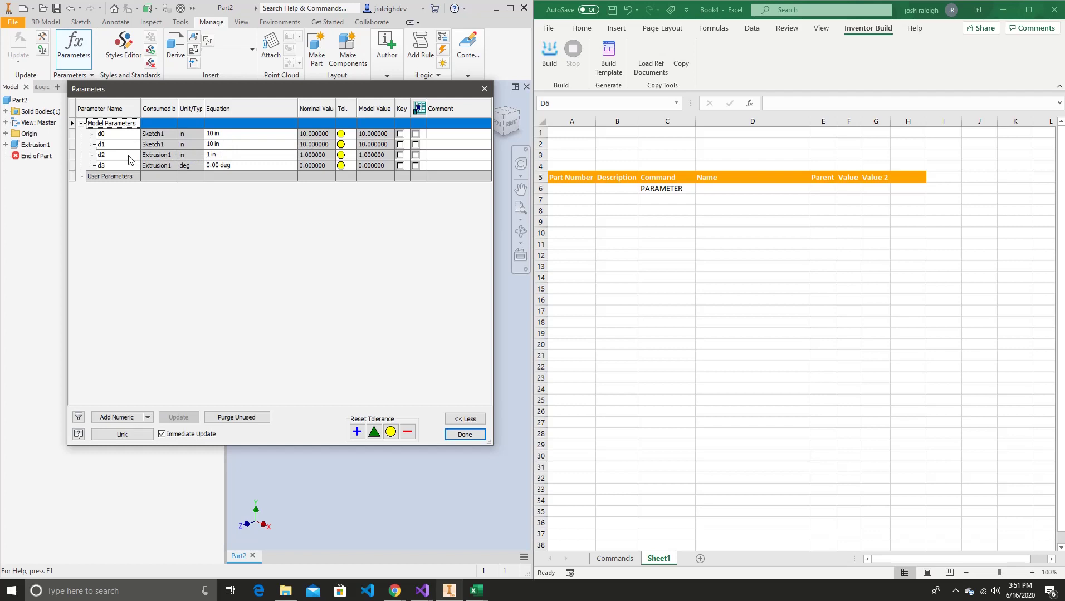
click(729, 191)
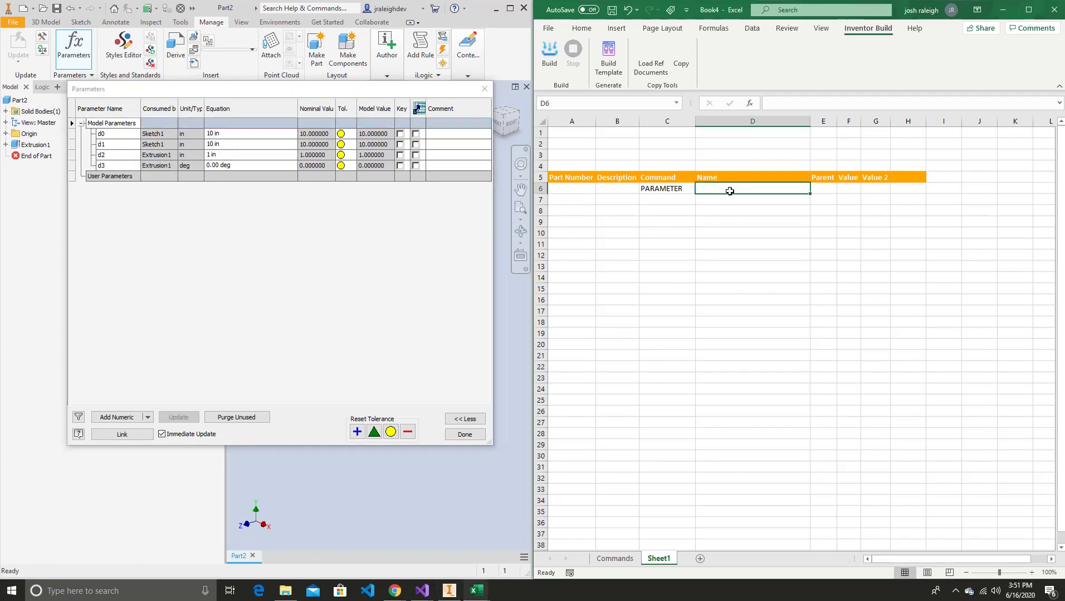
text(do)
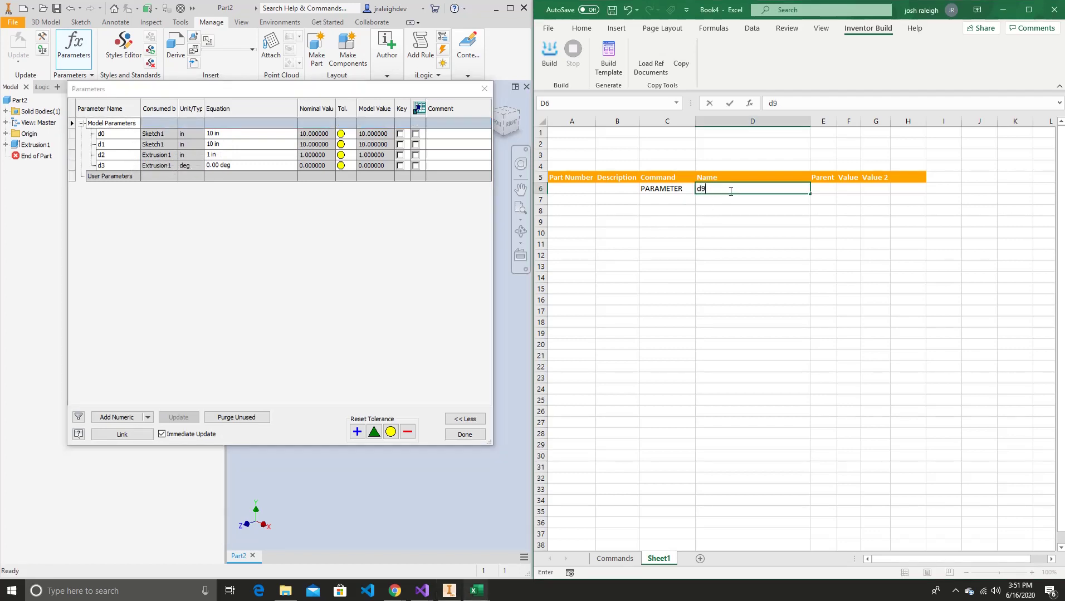
key(Tab)
key(Tab)
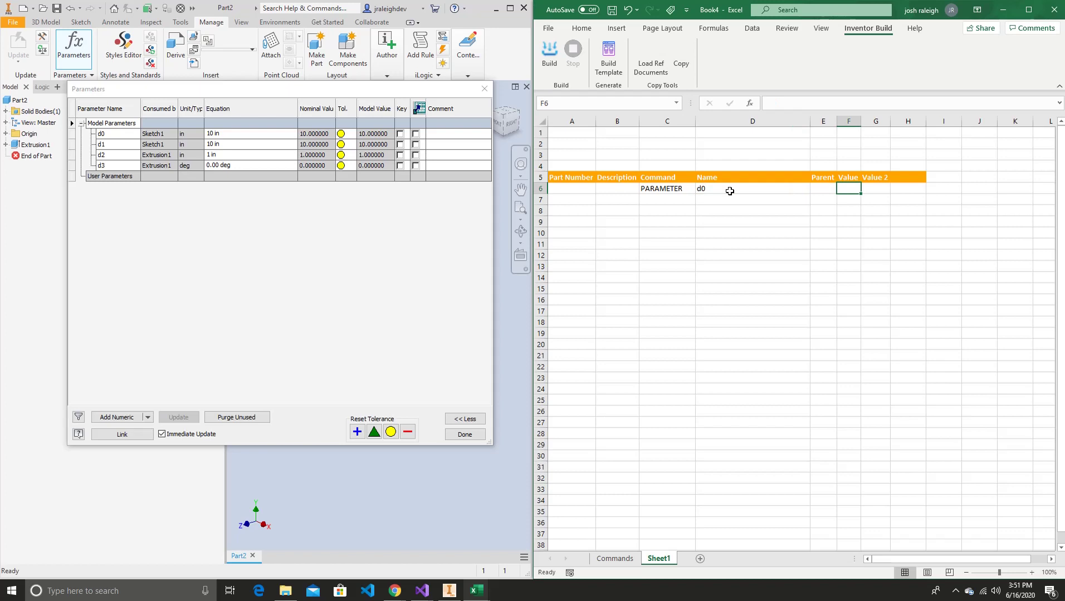
text(12)
key(Return)
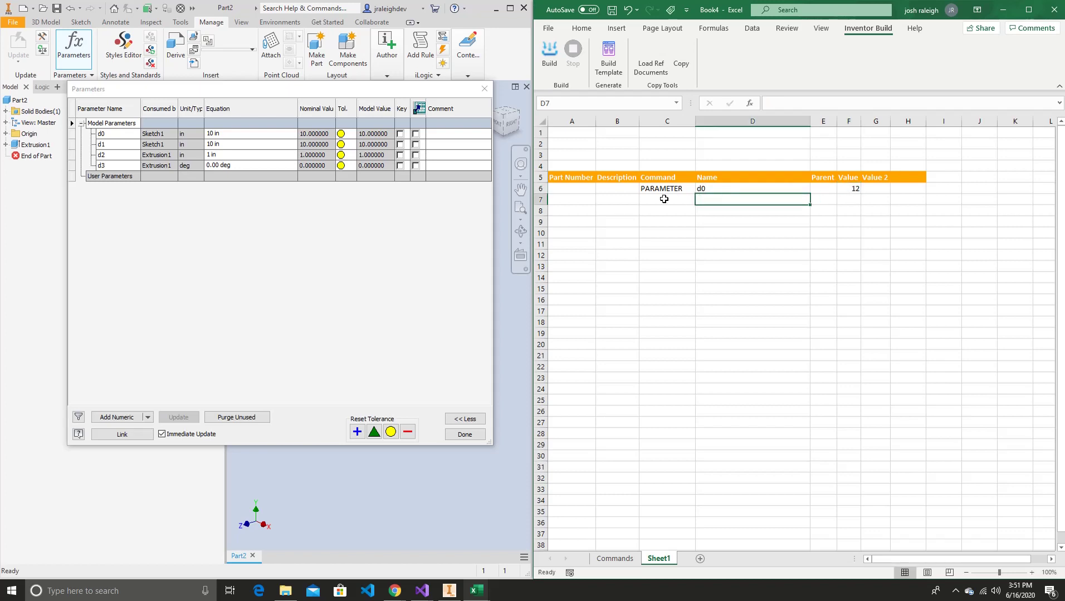
- Copy the d0 parameter row into rows 7 and 8
drag(663, 188, 855, 188)
key(ctrl+c)
click(680, 203)
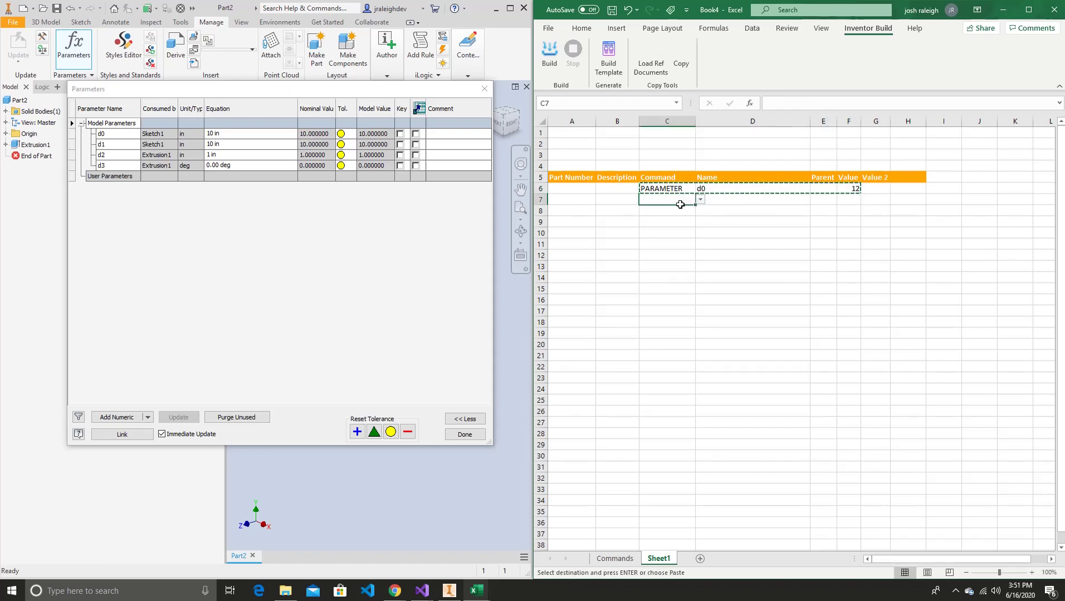
key(ctrl+v)
click(675, 210)
key(ctrl+v)
- Rename the copied parameters d1 and d2 and set d1's value to 24
double_click(728, 199)
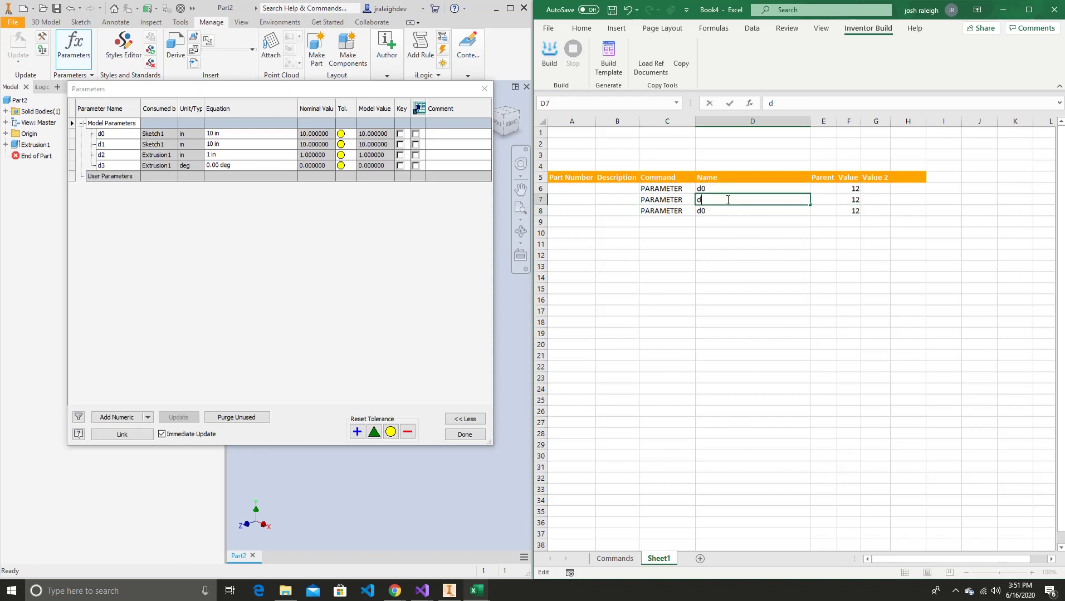
double_click(722, 210)
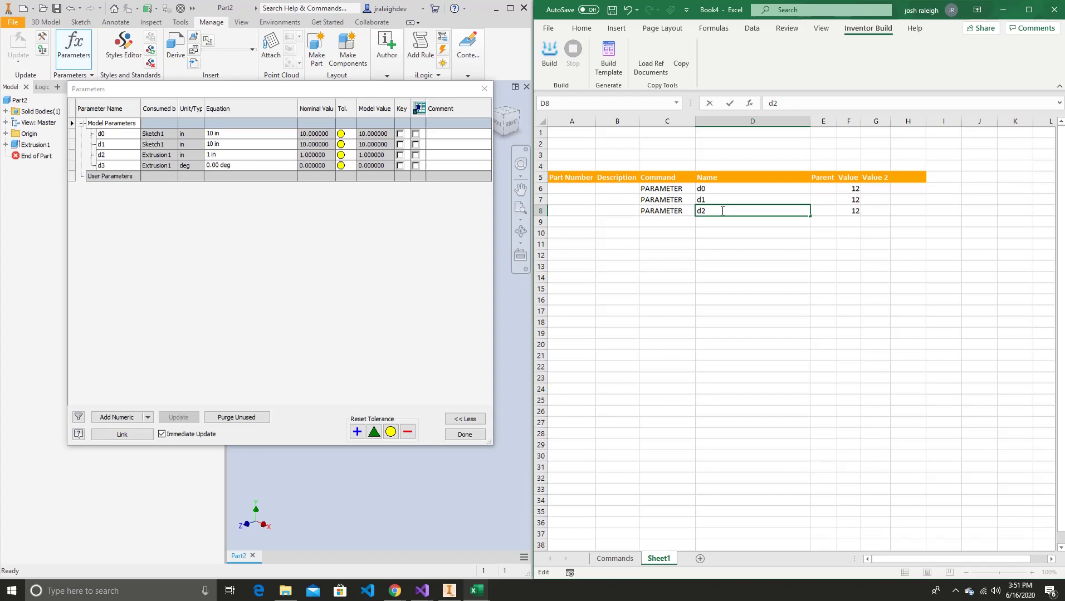
click(852, 202)
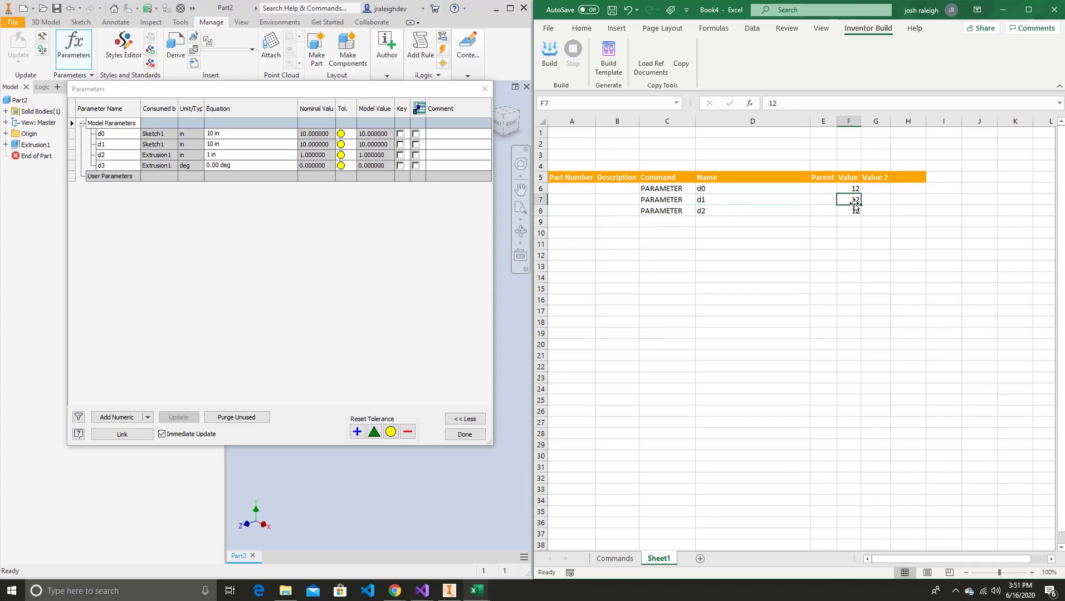
text(24)
ctrl+drag(861, 205, 852, 218)
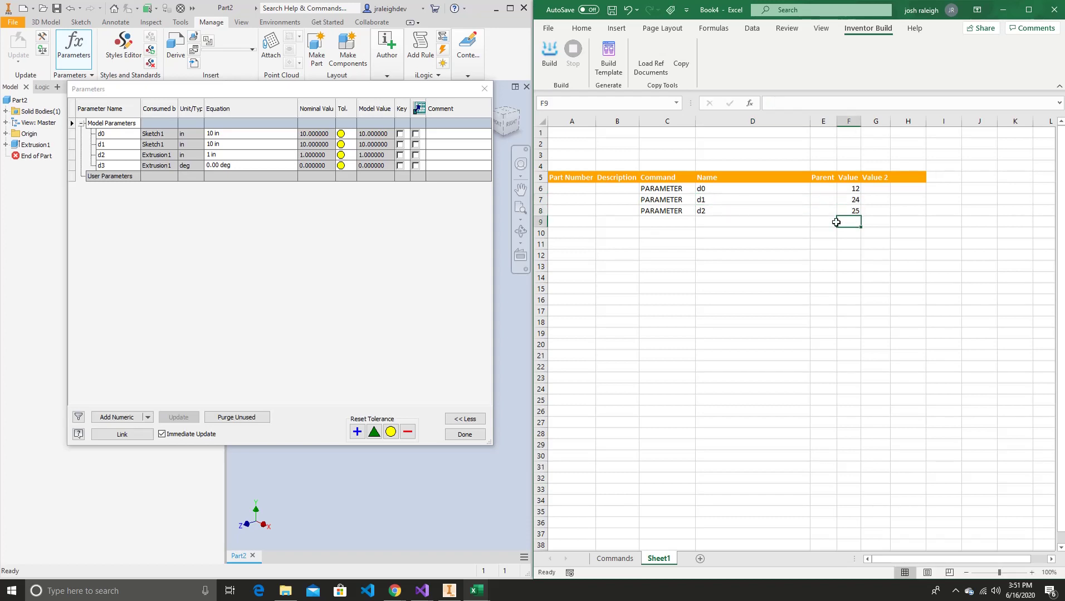
- Confirm d2's value and cancel the workbook save prompt
click(848, 212)
key(Return)
key(ctrl+s)
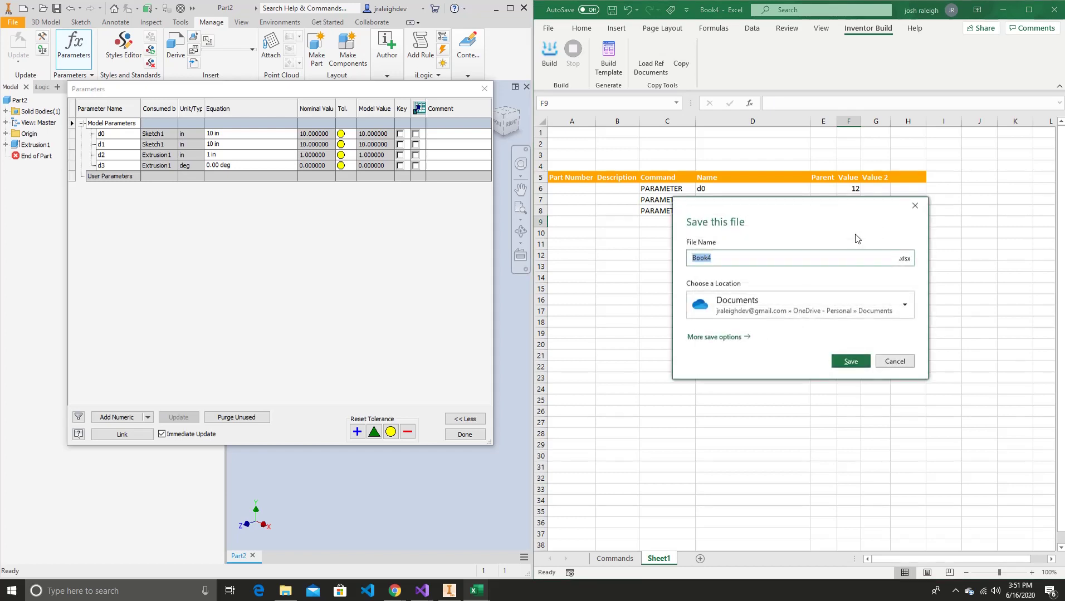
click(895, 362)
click(849, 300)
click(849, 345)
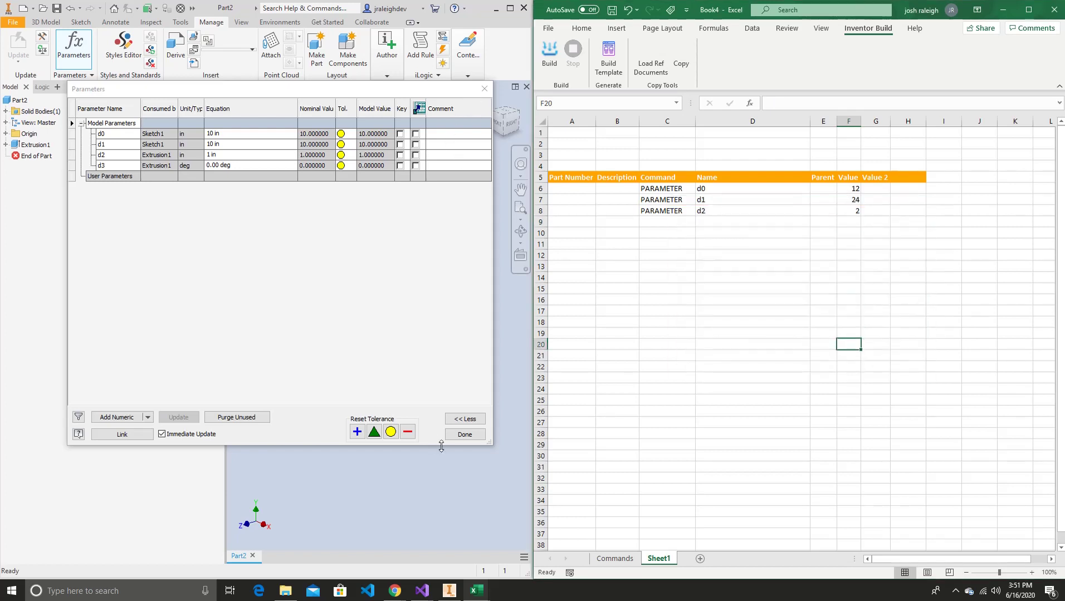
- Close Parameters, rebuild the part from the sheet, and save it as PartTest.ipt
click(464, 434)
click(562, 64)
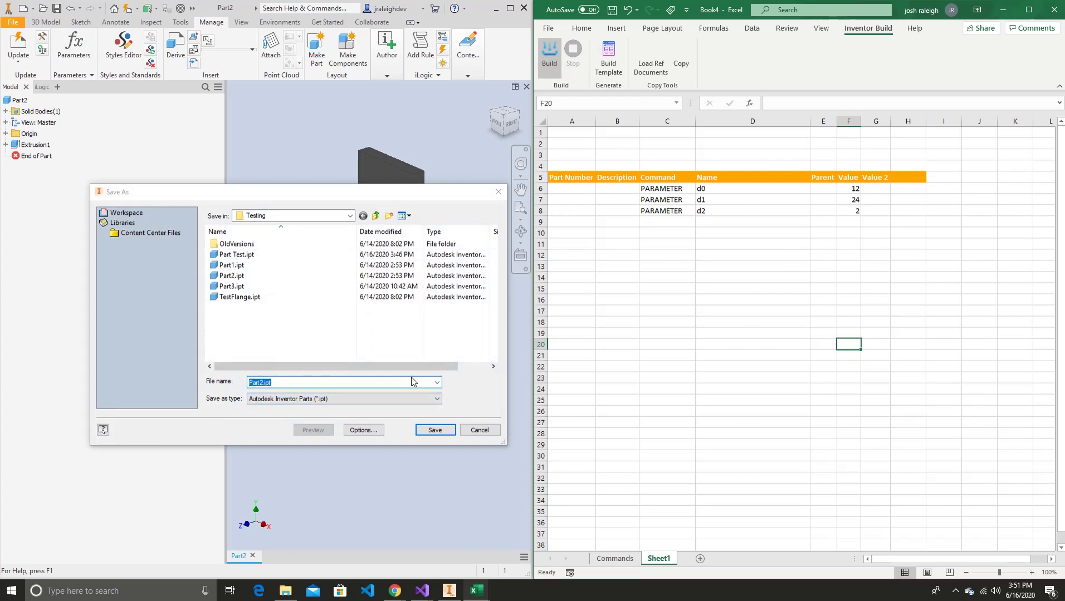
text(Pa)
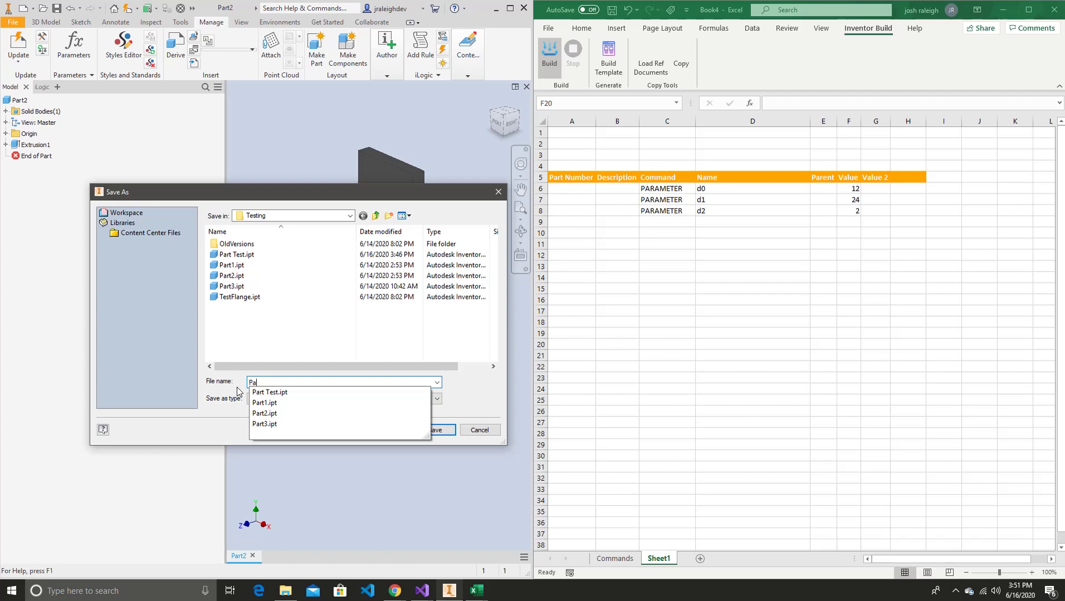
text(rtTest)
key(Return)
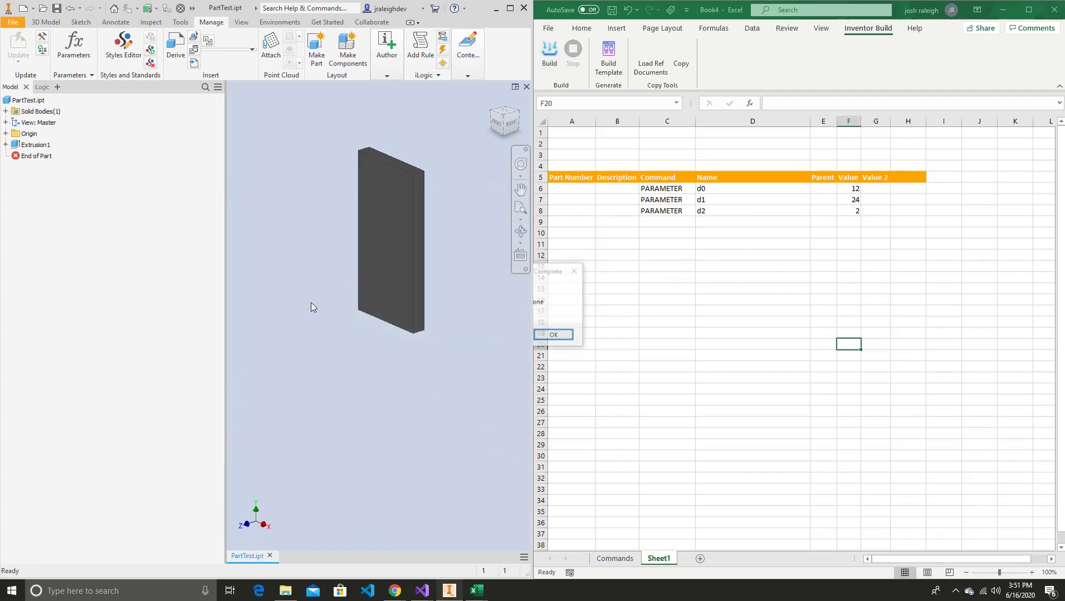
click(553, 335)
shift+middle_drag(332, 185, 379, 262)
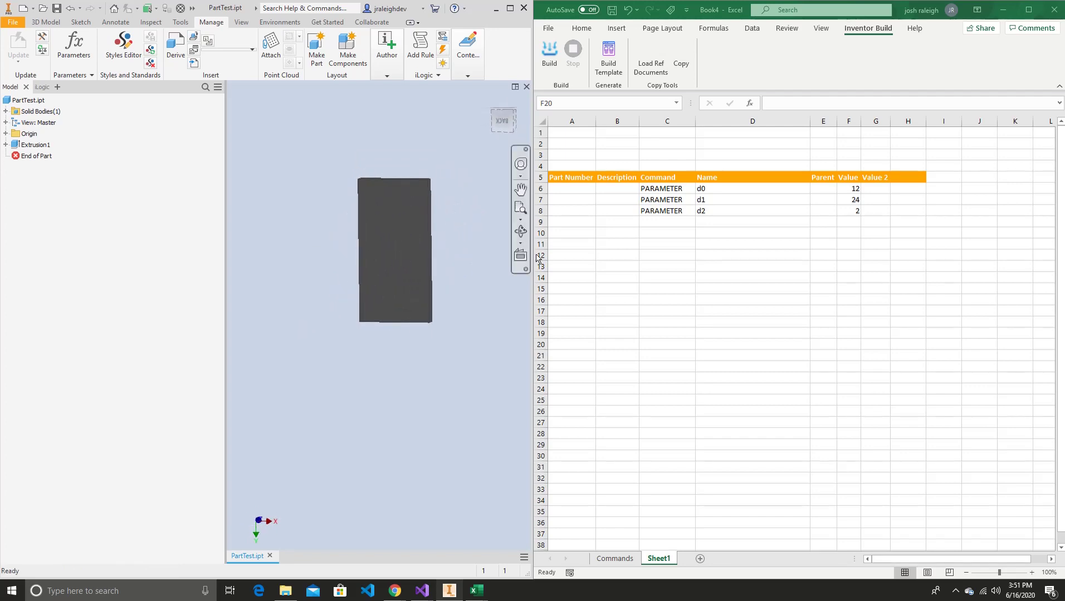
- Set d0 to 24 in F6 and rebuild the Inventor part from the sheet
click(854, 190)
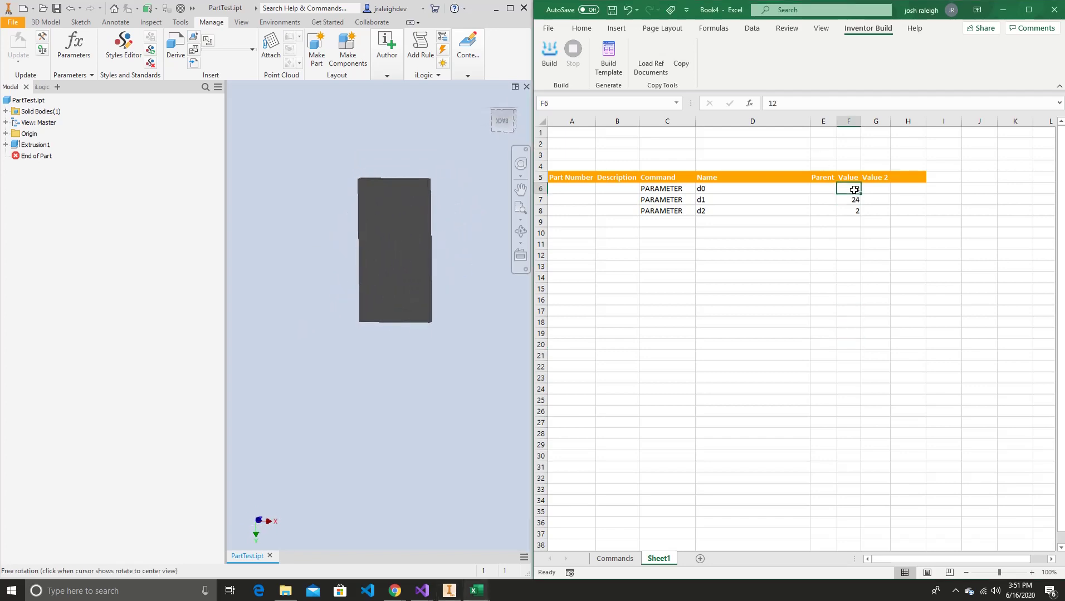
text(24)
key(Return)
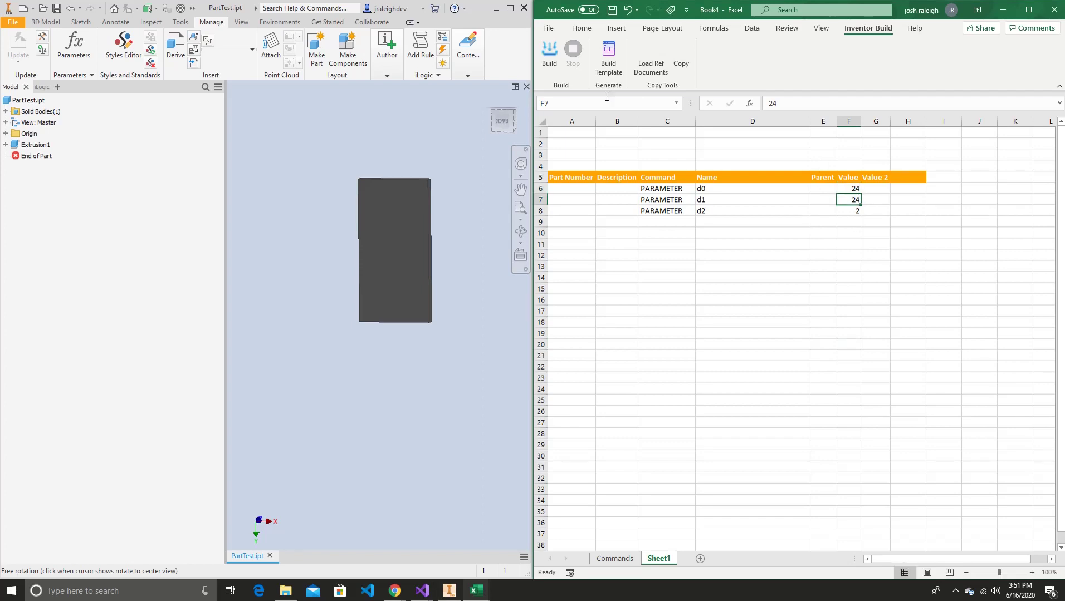
click(556, 63)
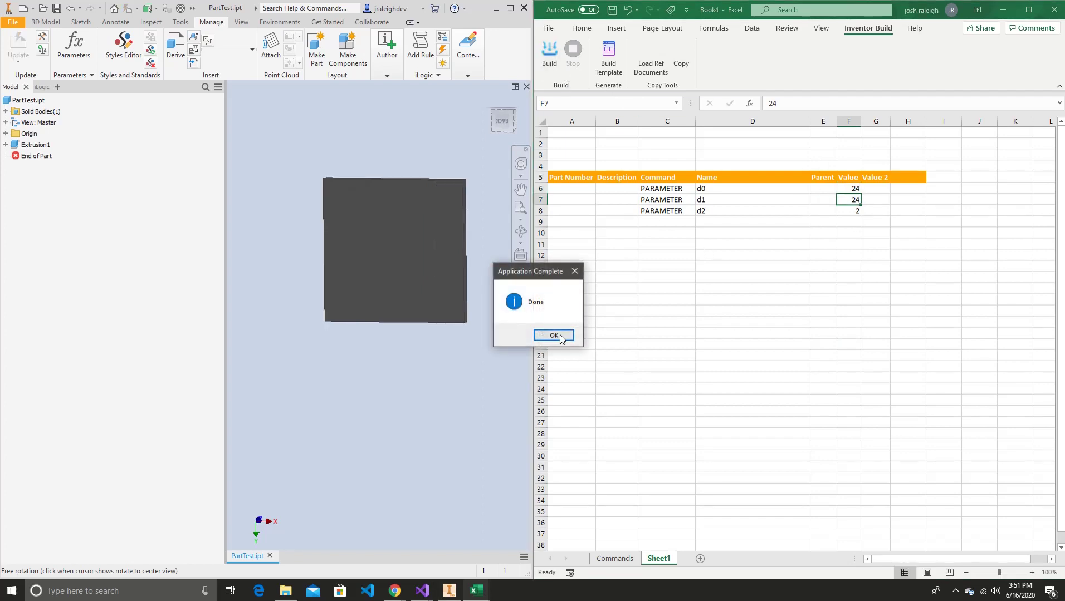
click(552, 337)
- Move the parameter table down to row 22 and label C3:C5 Length, Width, Thickness
drag(574, 181, 905, 210)
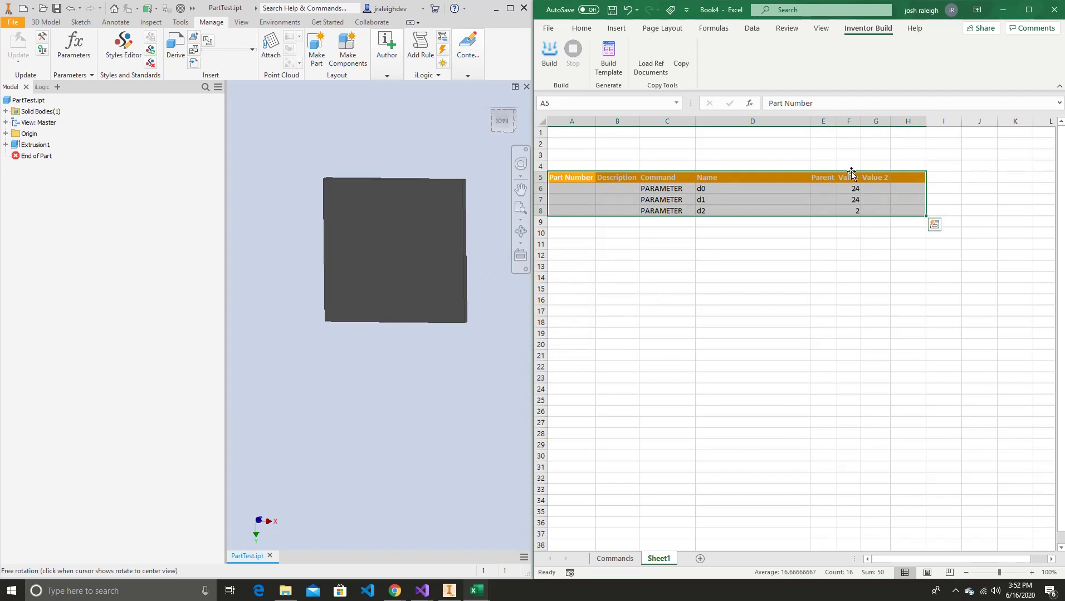
drag(851, 172, 827, 368)
click(725, 222)
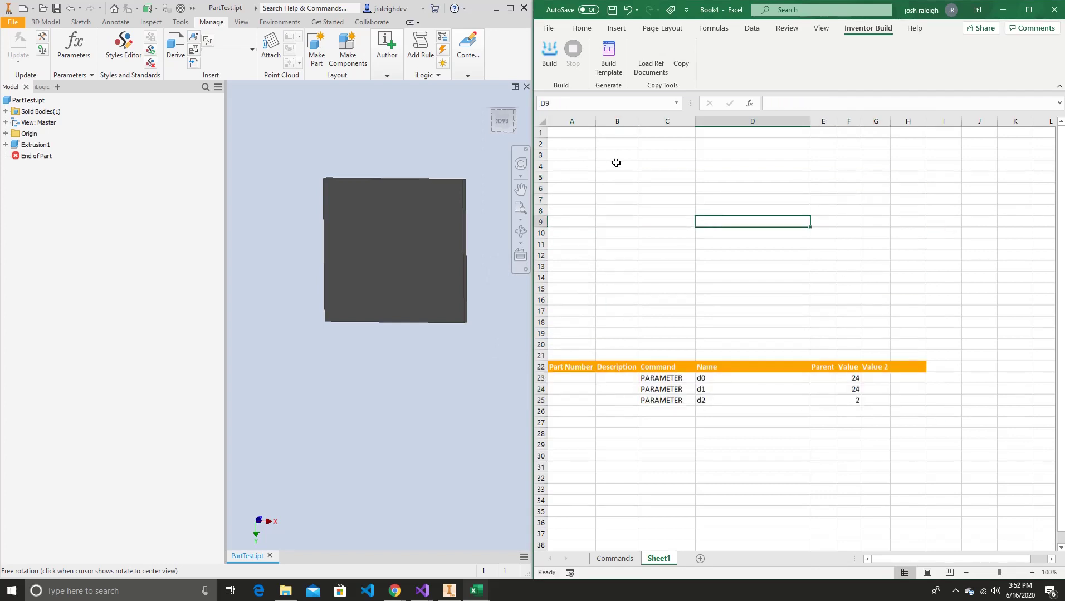
drag(653, 160, 670, 255)
click(666, 156)
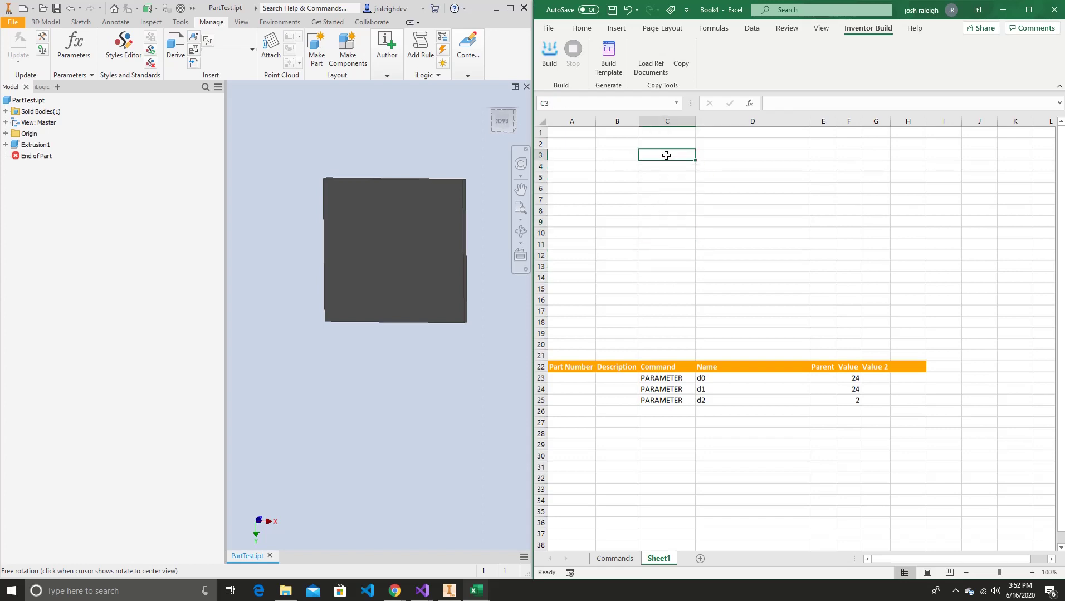
text(Length)
key(Return)
text(Width)
key(Return)
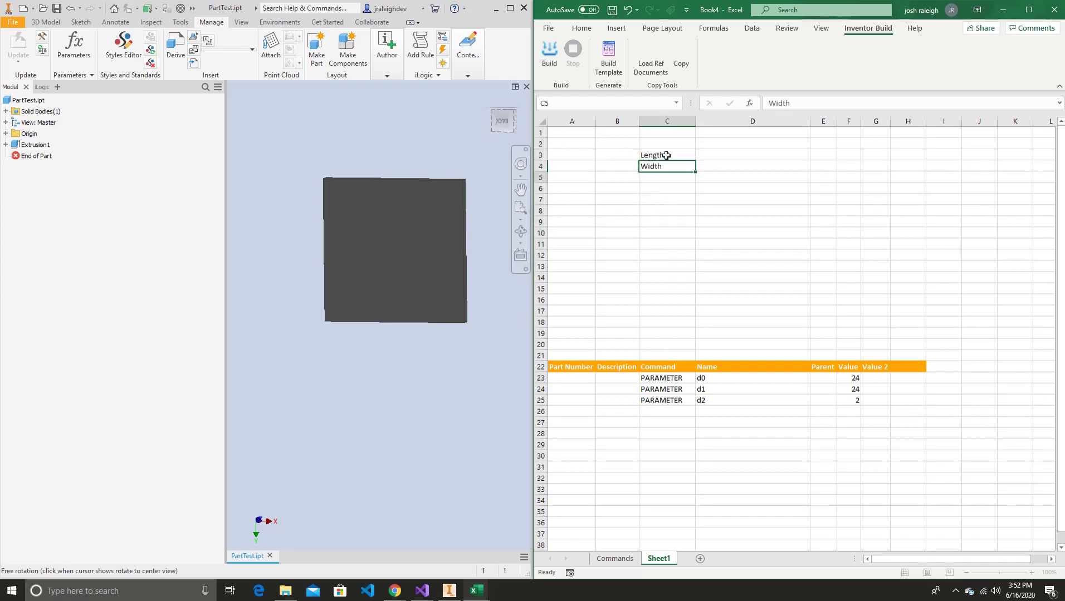
text(Thicknes)
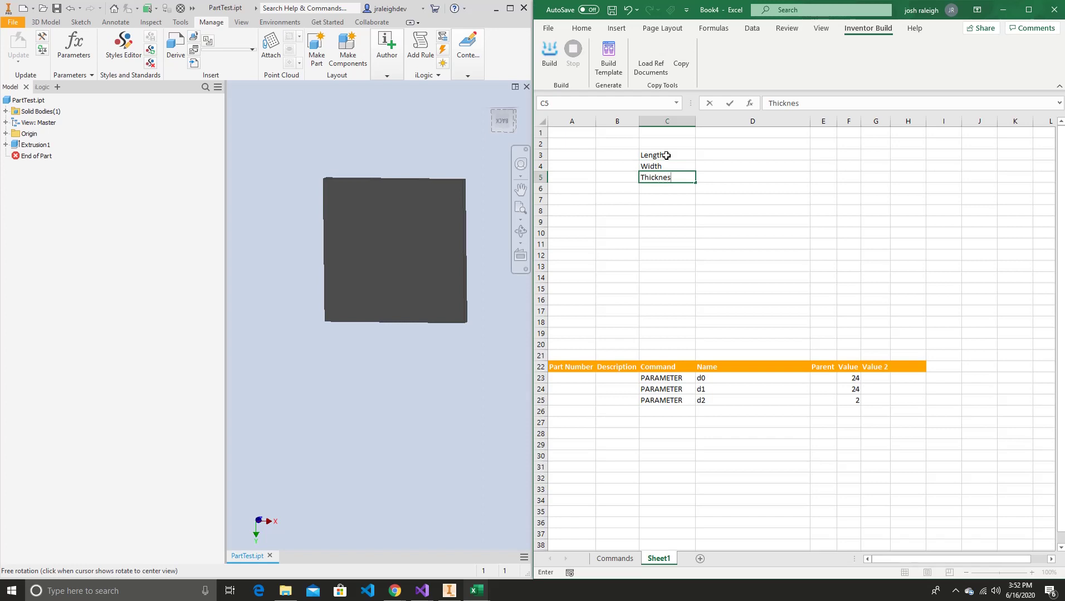
text(s)
key(Tab)
key(Tab)
- Enter 24, 24 and 2 as the Length, Width and Thickness values in D3:D5
key(Up)
key(Up)
key(Left)
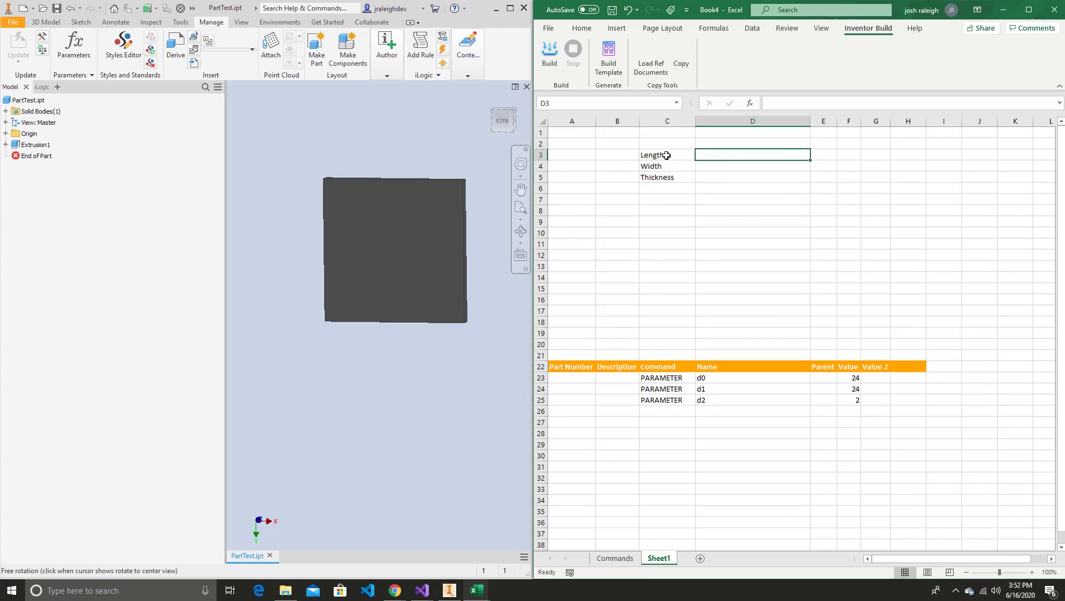
text(24)
key(Return)
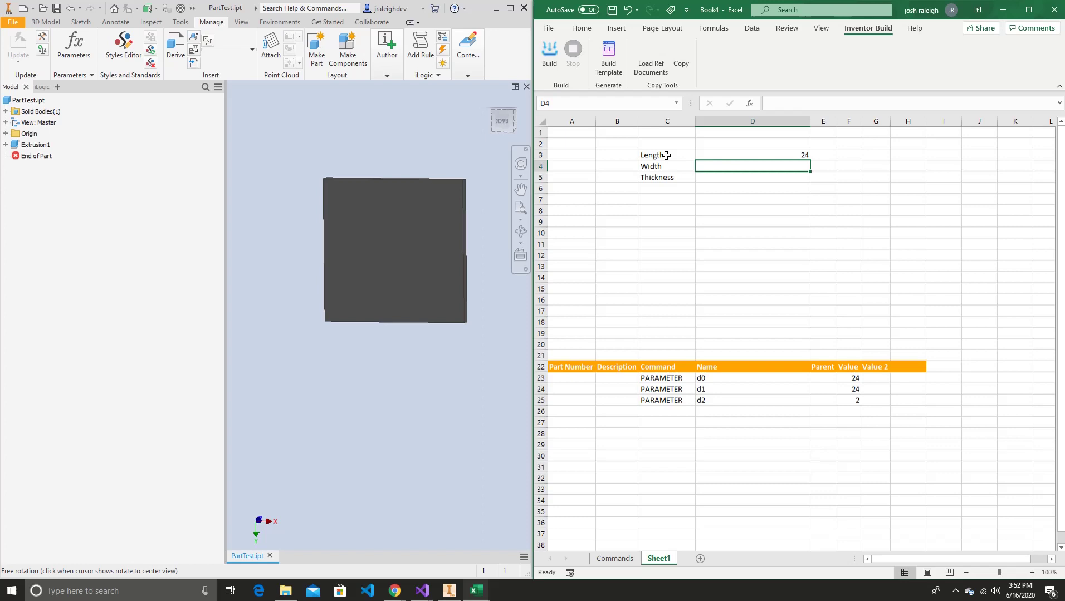
text(24)
key(Return)
text(2)
key(Return)
key(Up)
key(Up)
key(Up)
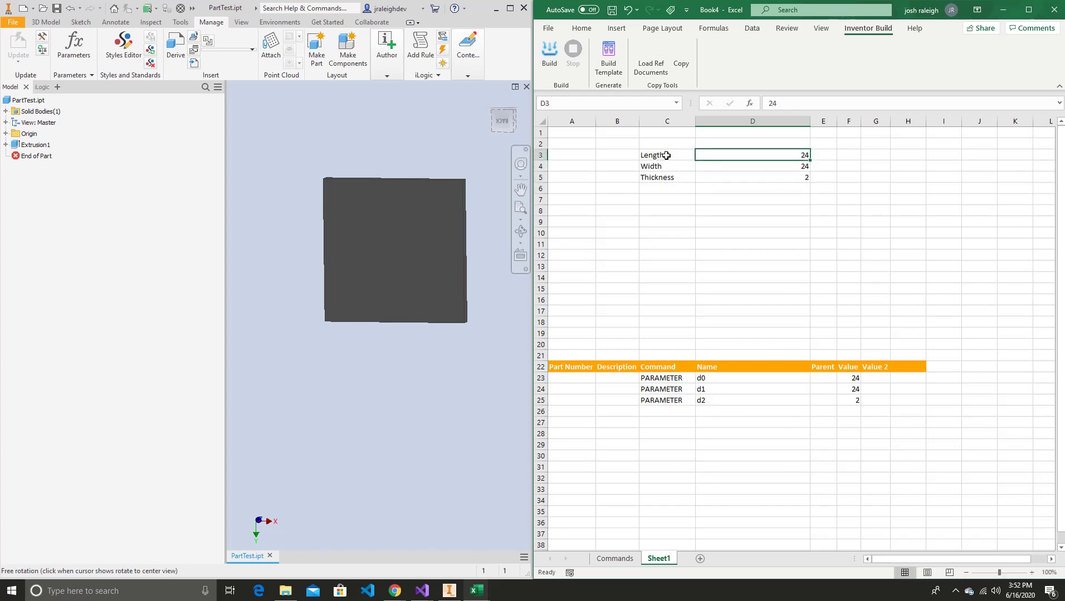
- Define names Length, Width and Thickness for cells D3, D4 and D5
click(670, 9)
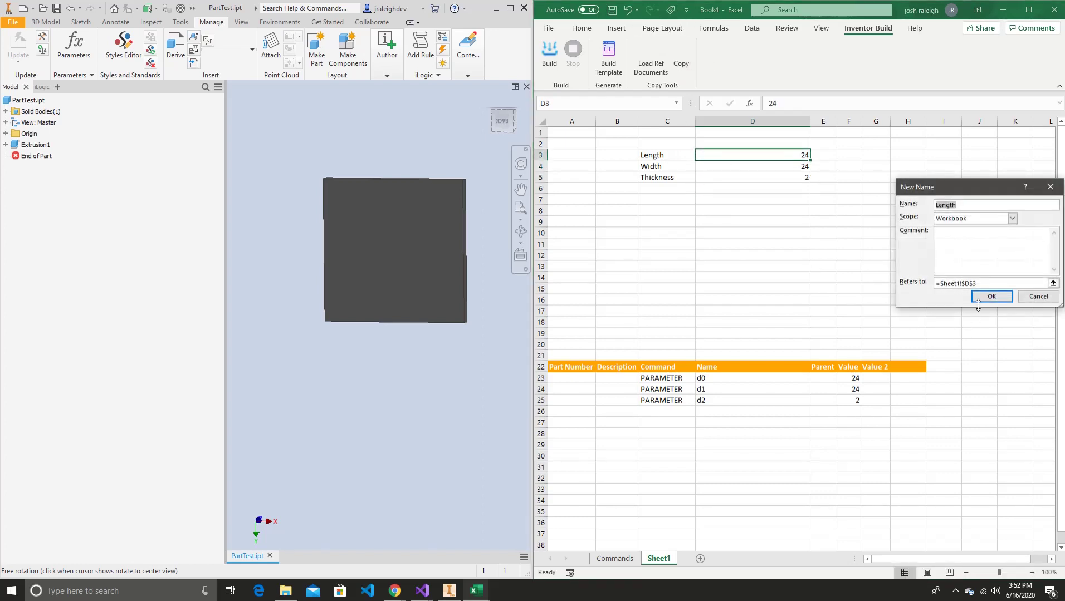
click(990, 295)
click(779, 167)
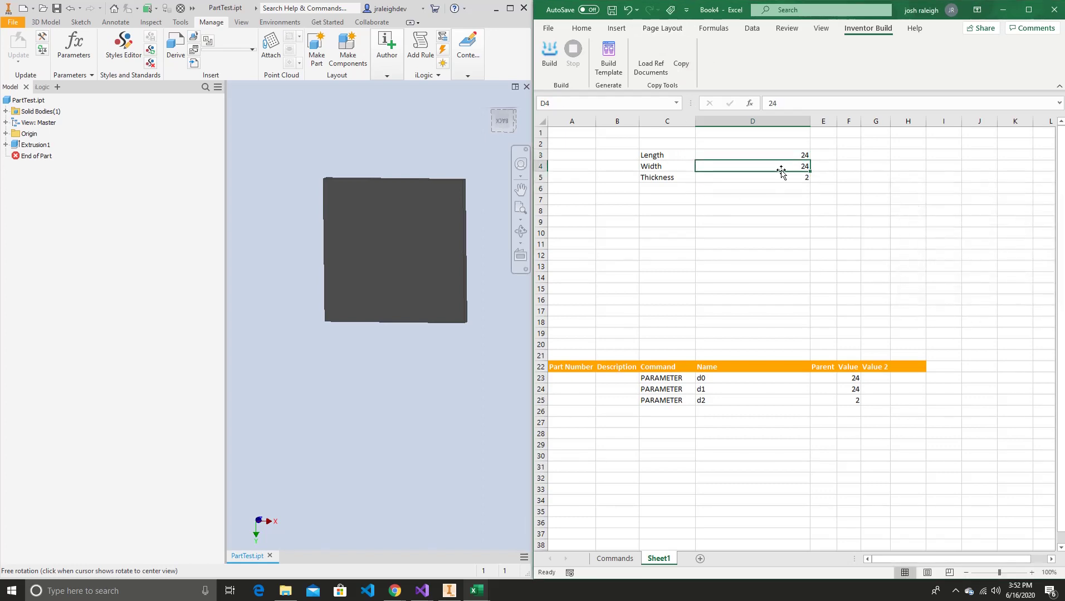
click(671, 10)
click(991, 296)
click(753, 176)
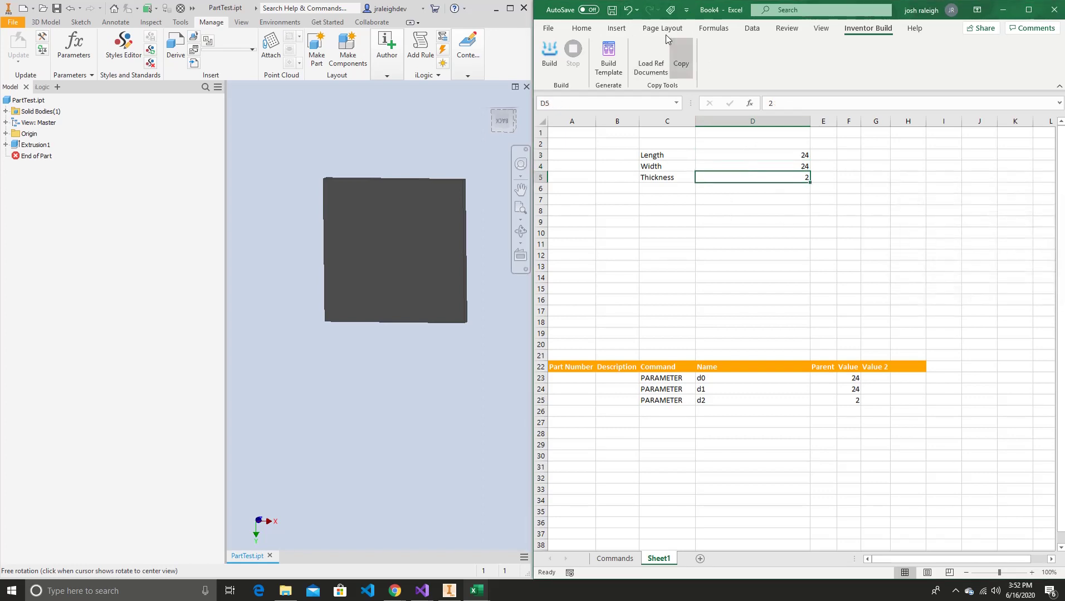
click(670, 10)
click(991, 297)
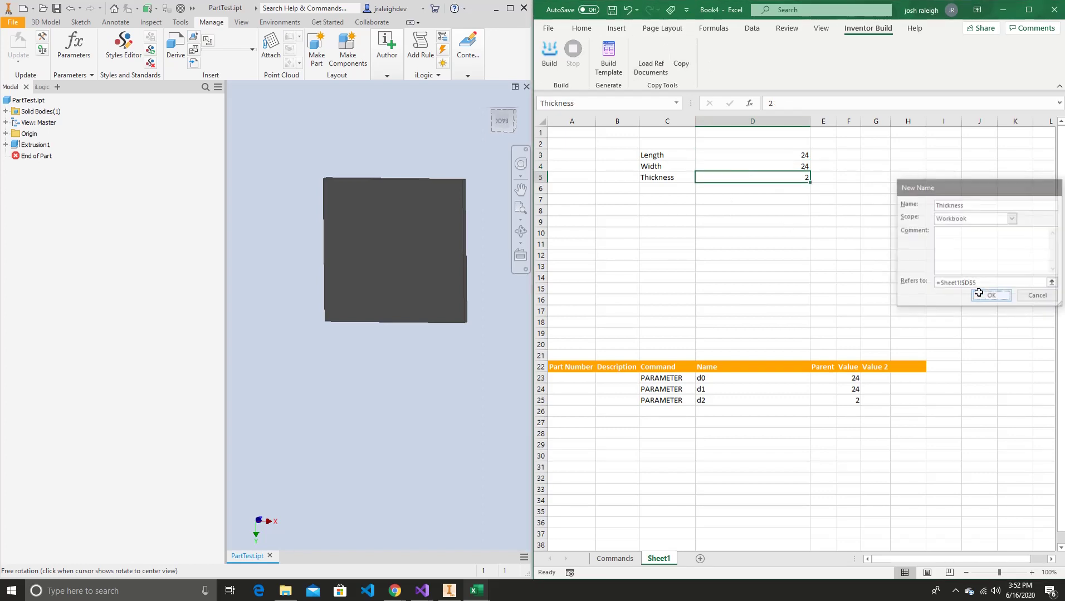
- Set d0's value in F23 to the formula =Length
click(856, 379)
text(=)
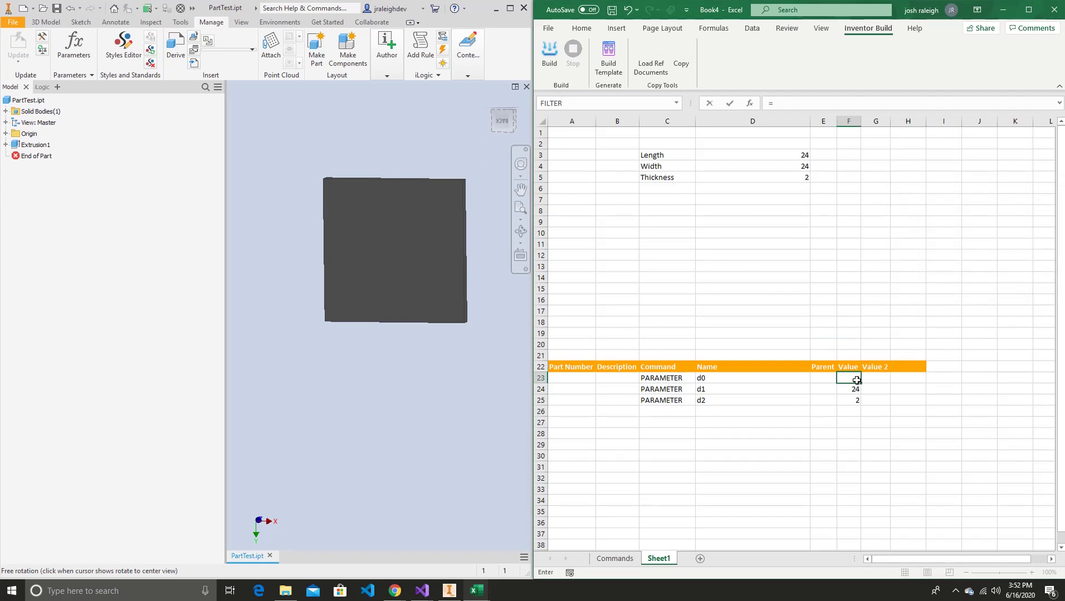
text(len)
key(Down)
key(Tab)
key(Return)
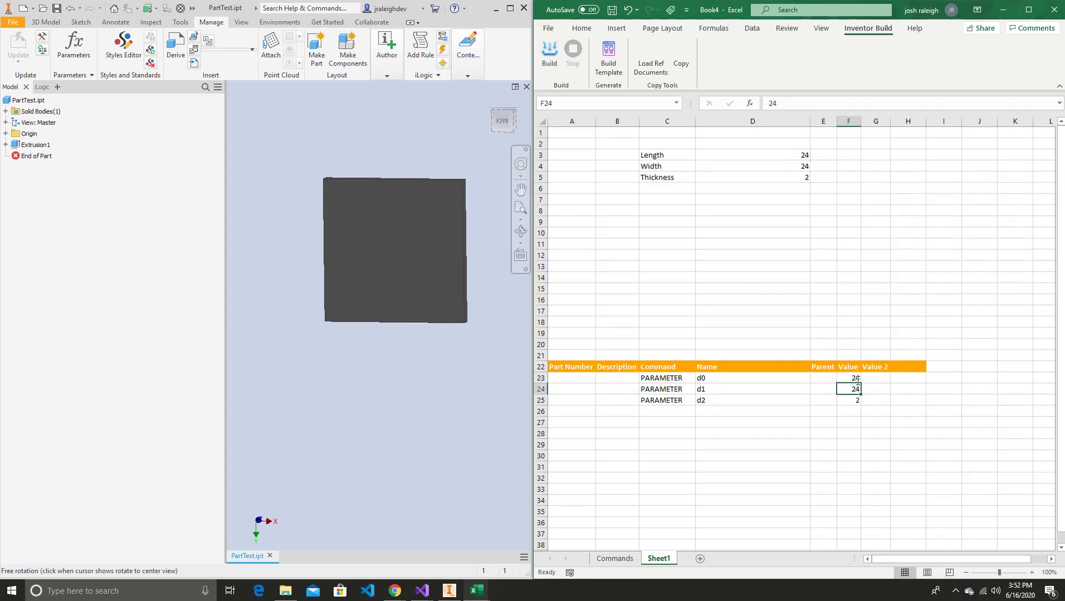
- Link d1's value in F24 to =Width, removing a stray trailing character
text(=wid)
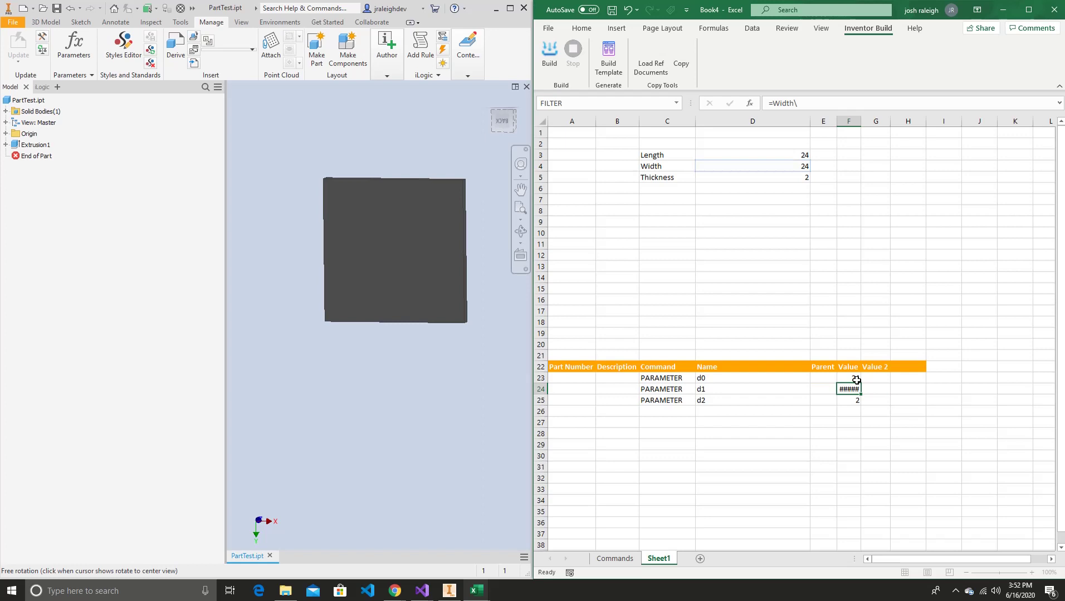
key(Return)
click(856, 392)
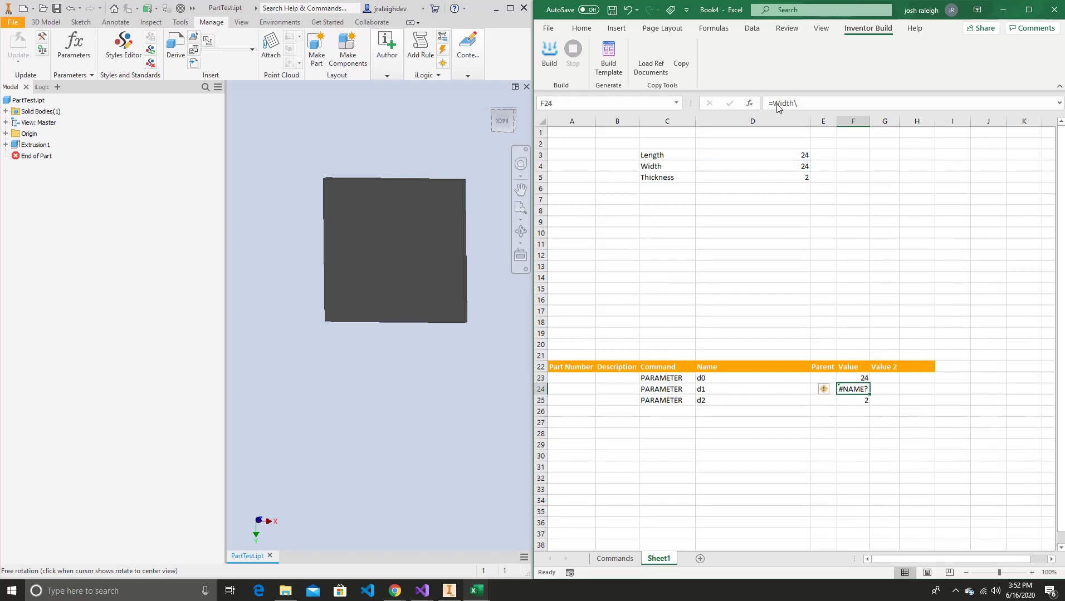
click(825, 103)
key(BackSpace)
key(Return)
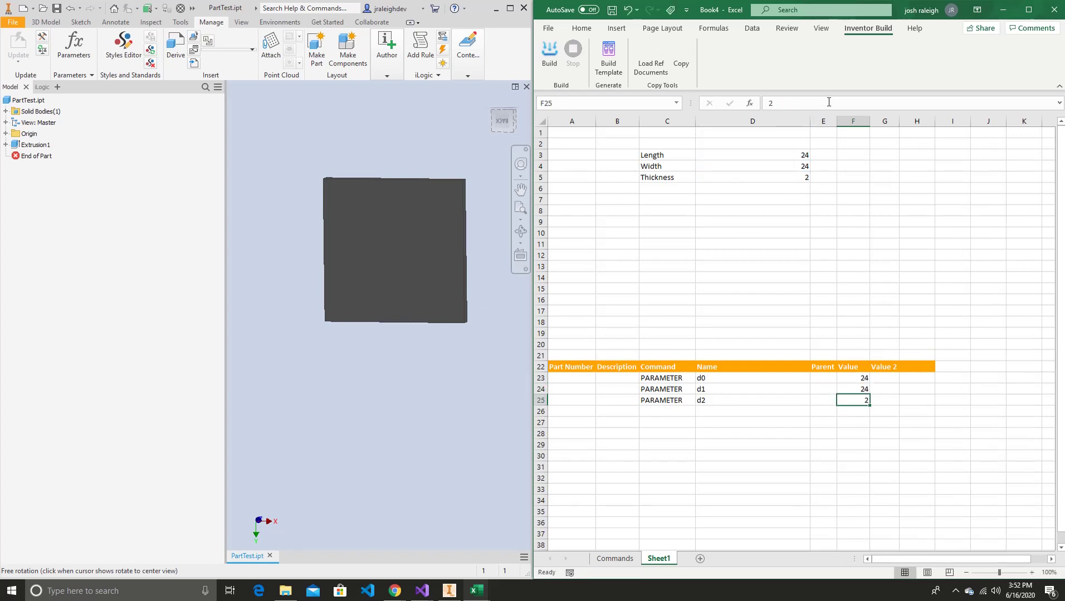
- Set d2's value in F25 to the formula =Thickness
text(=thi)
key(Tab)
key(Return)
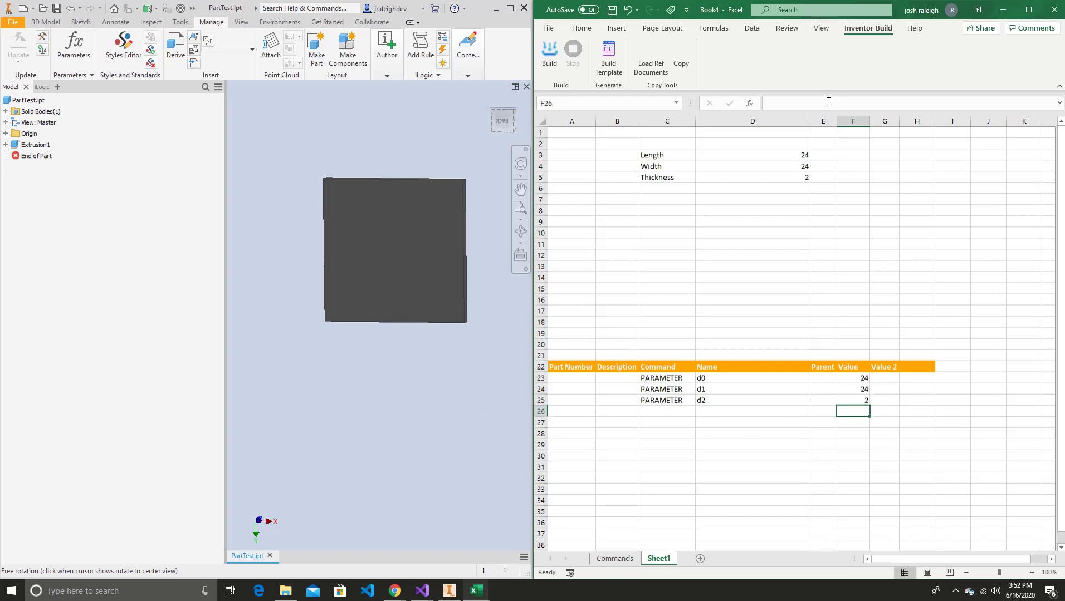
click(802, 208)
click(788, 153)
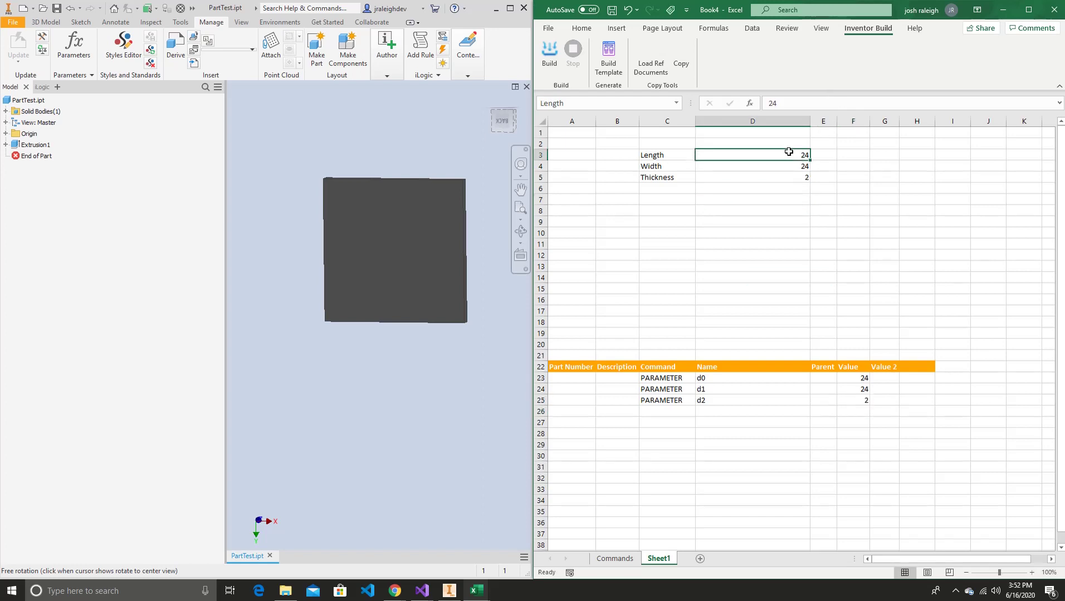
- Change Length in D3 to 12 and rebuild the Inventor plate, checking its narrower shape
text(12)
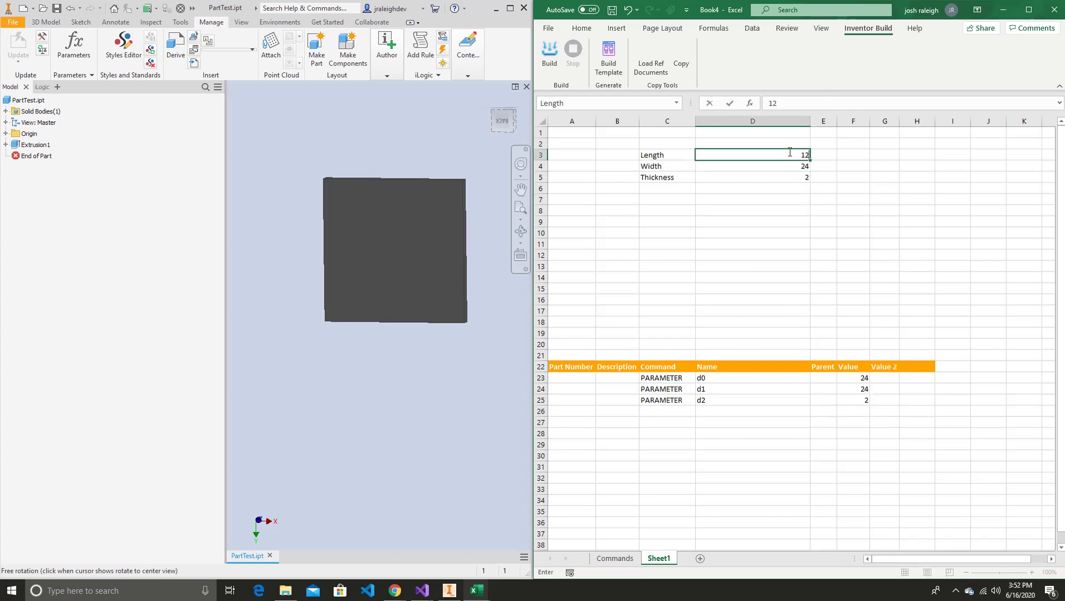
key(Return)
drag(382, 166, 392, 123)
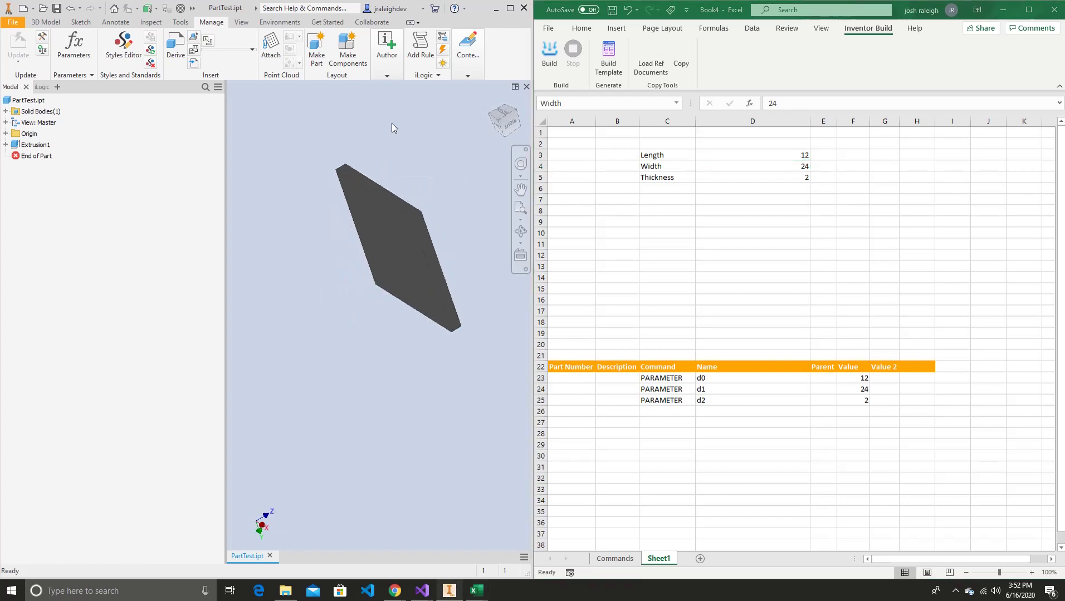
click(549, 56)
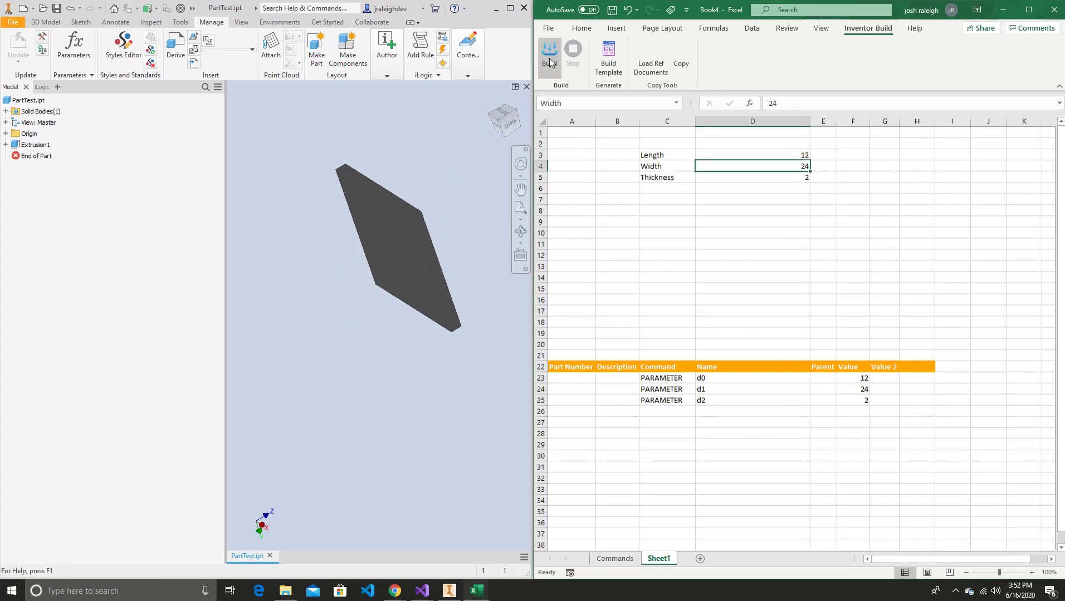
click(552, 335)
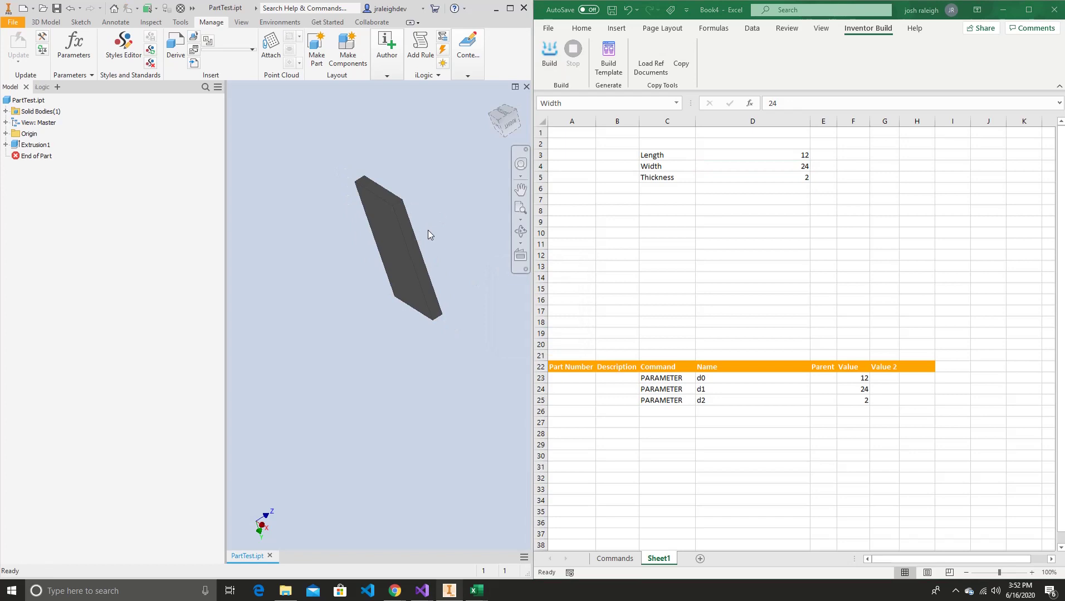
drag(428, 234, 389, 247)
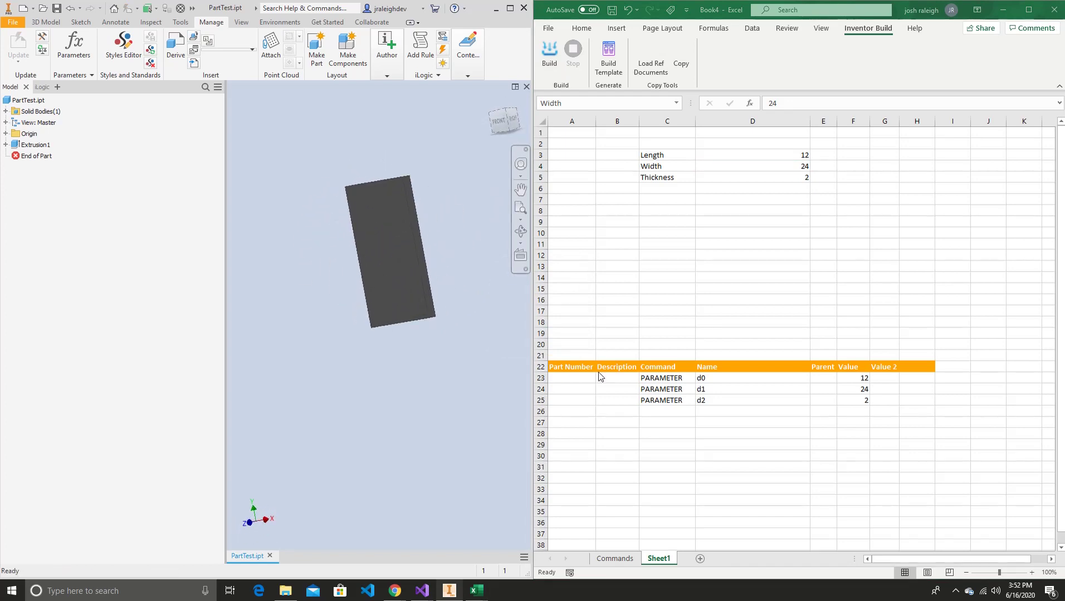
click(657, 402)
- Paste a command into C26, change it to SET PROPERTY, and enter Description as its property name in D26
key(ctrl+c)
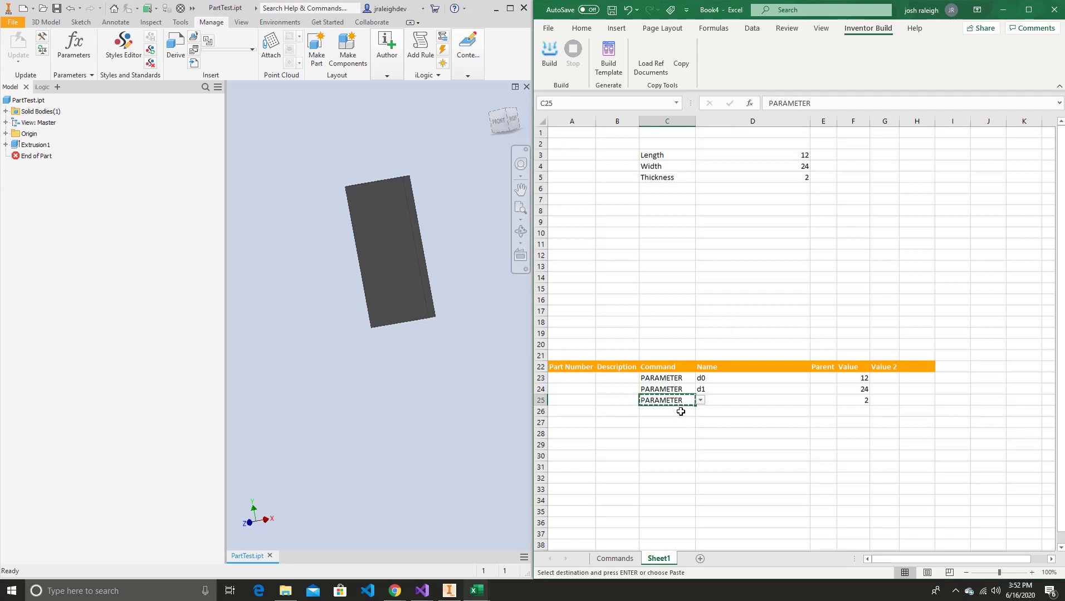
click(676, 412)
key(ctrl+v)
click(700, 412)
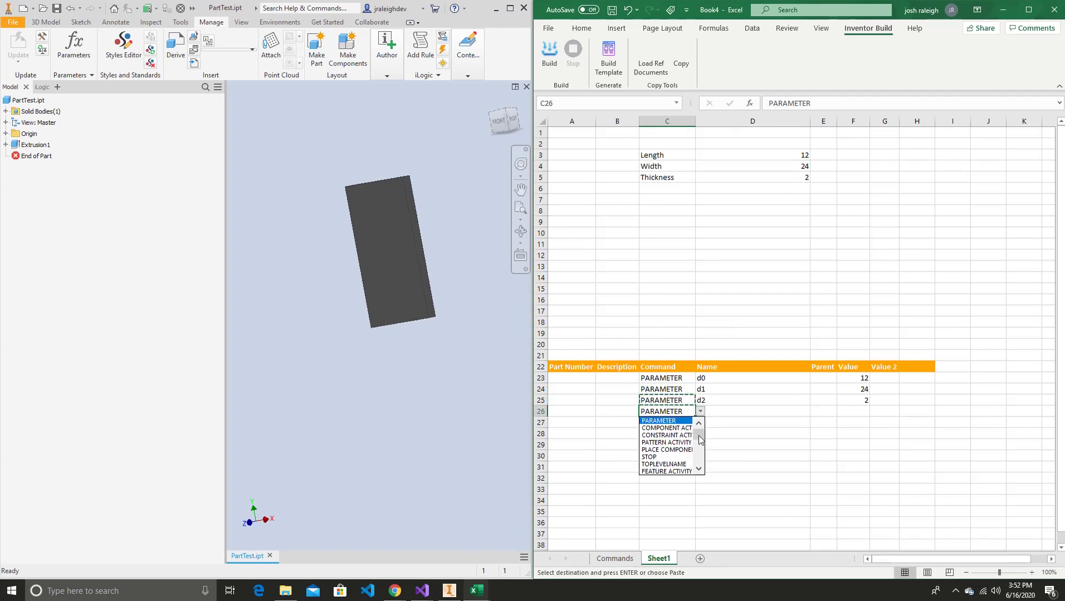
mouse_move(699, 435)
mouse_down()
mouse_move(703, 465)
mouse_move(700, 452)
mouse_up()
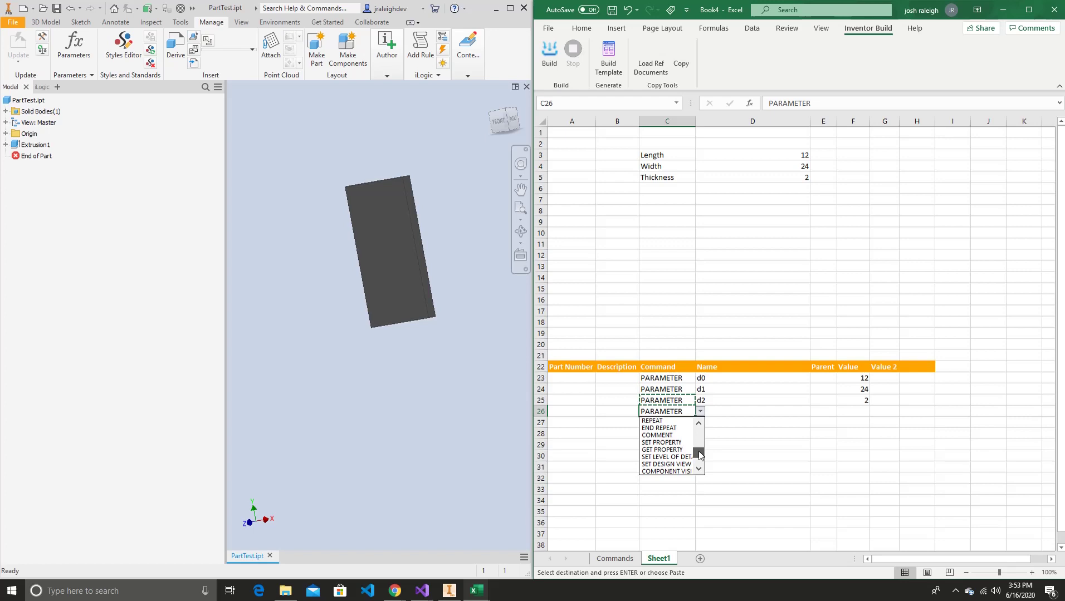
click(680, 444)
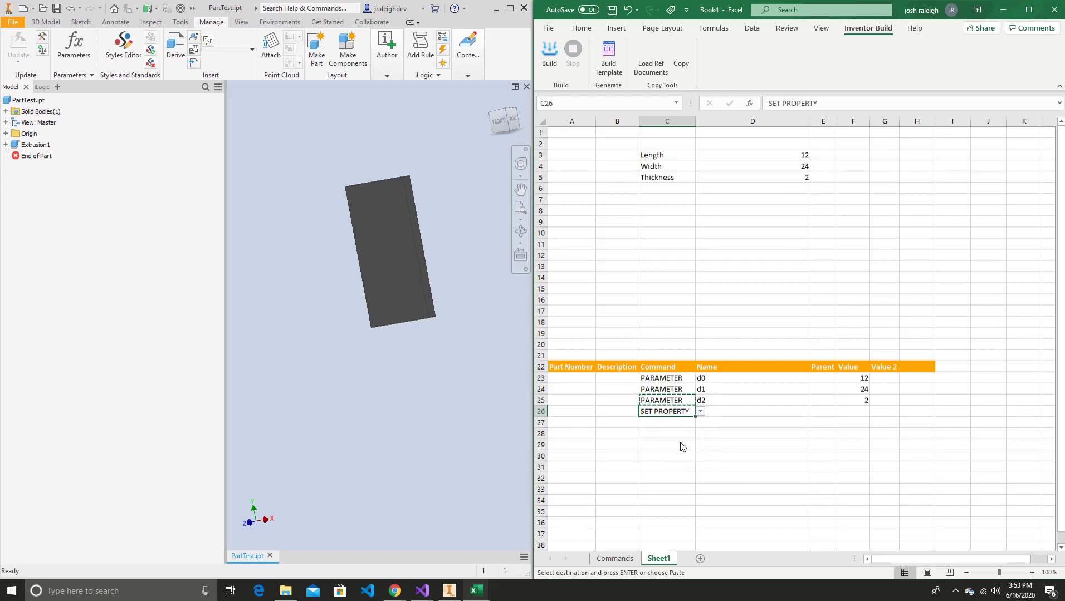
click(731, 411)
text(De)
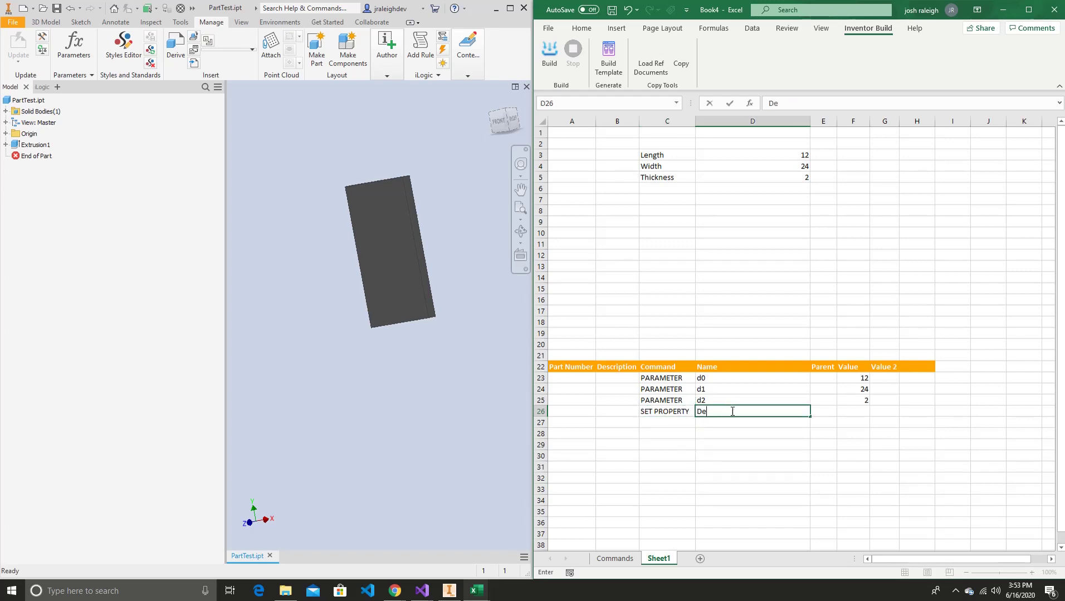
key(Tab)
key(Tab)
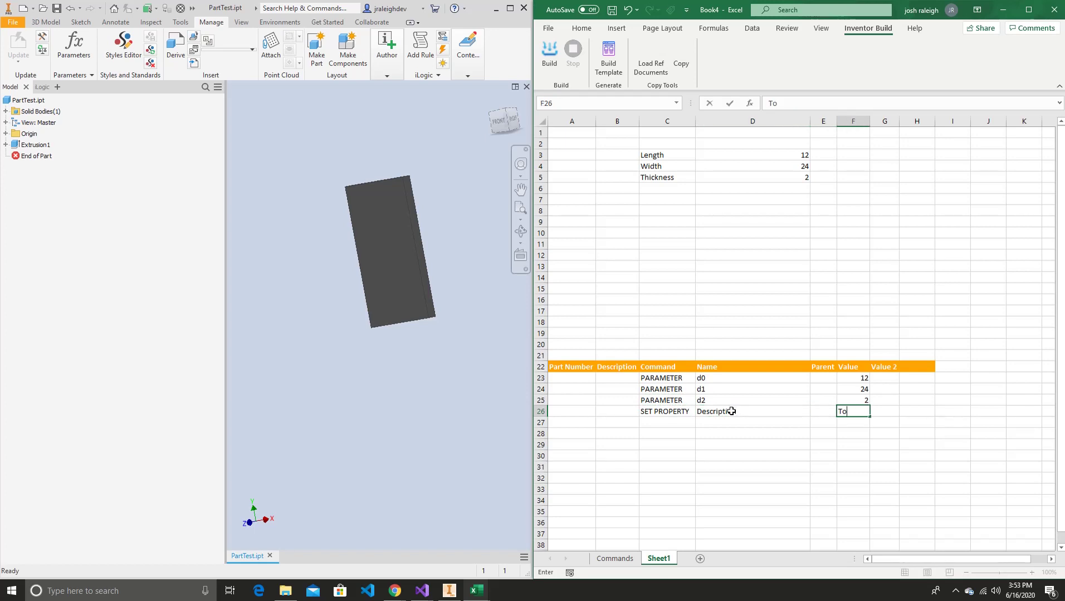
click(731, 411)
- Add a Description label in C6 with the value Tool in D6
click(654, 188)
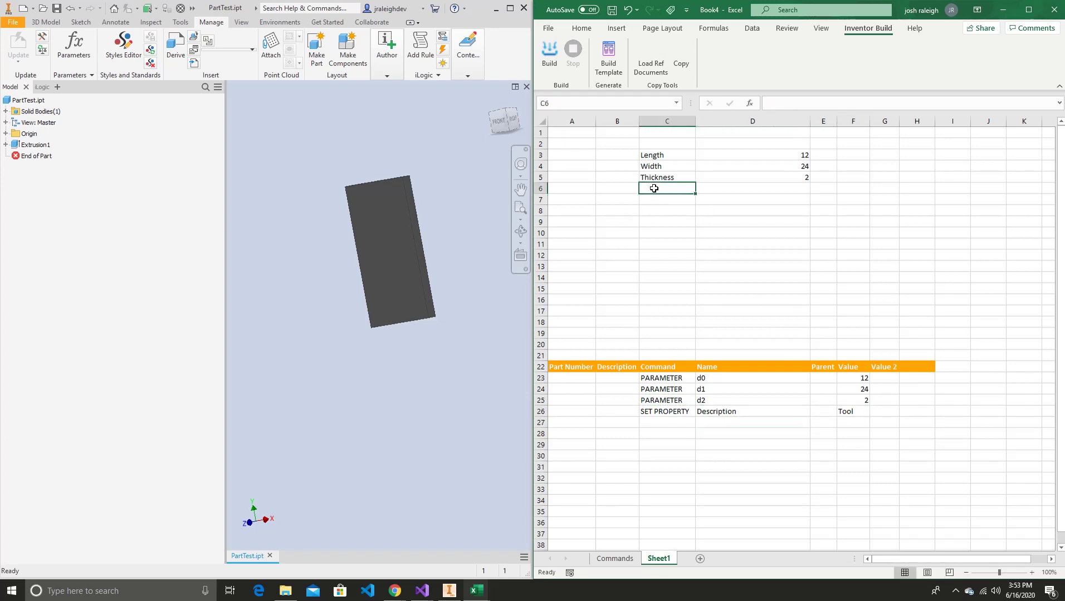
text(Descri)
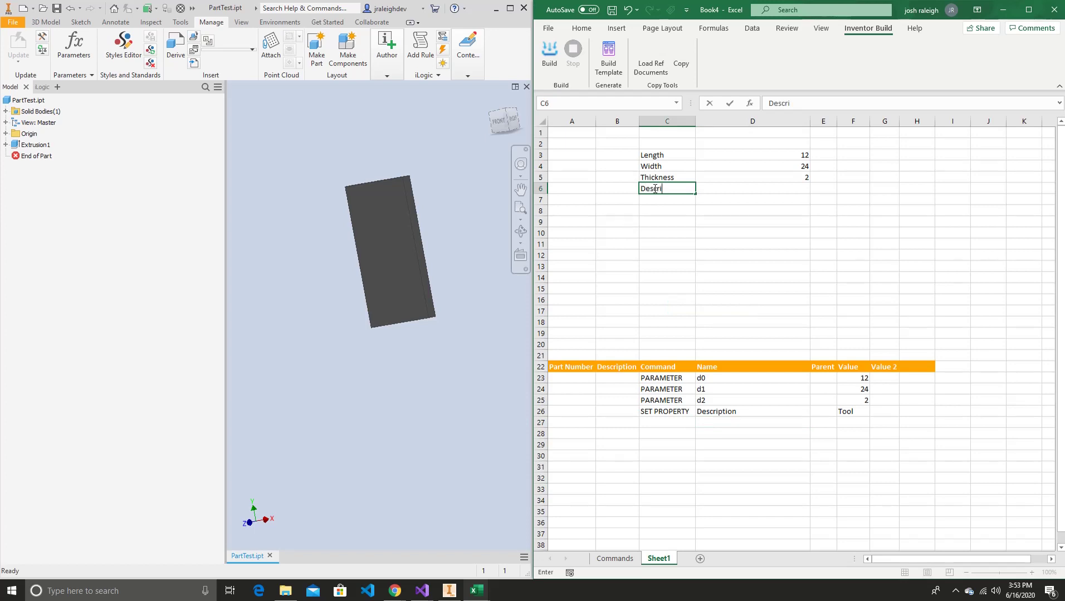
text(ption)
key(Tab)
text(T)
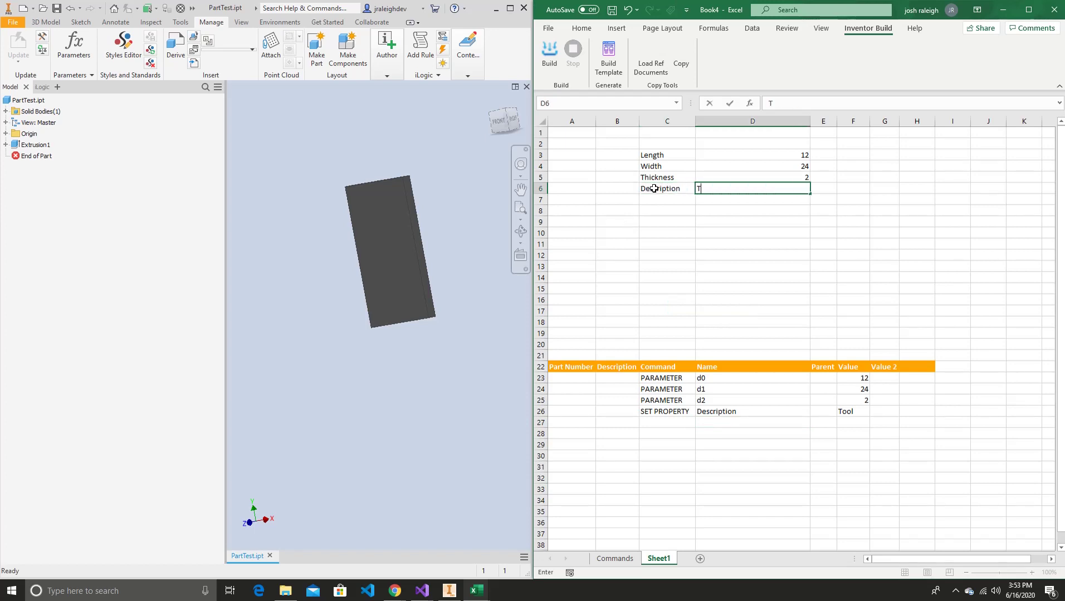
key(Return)
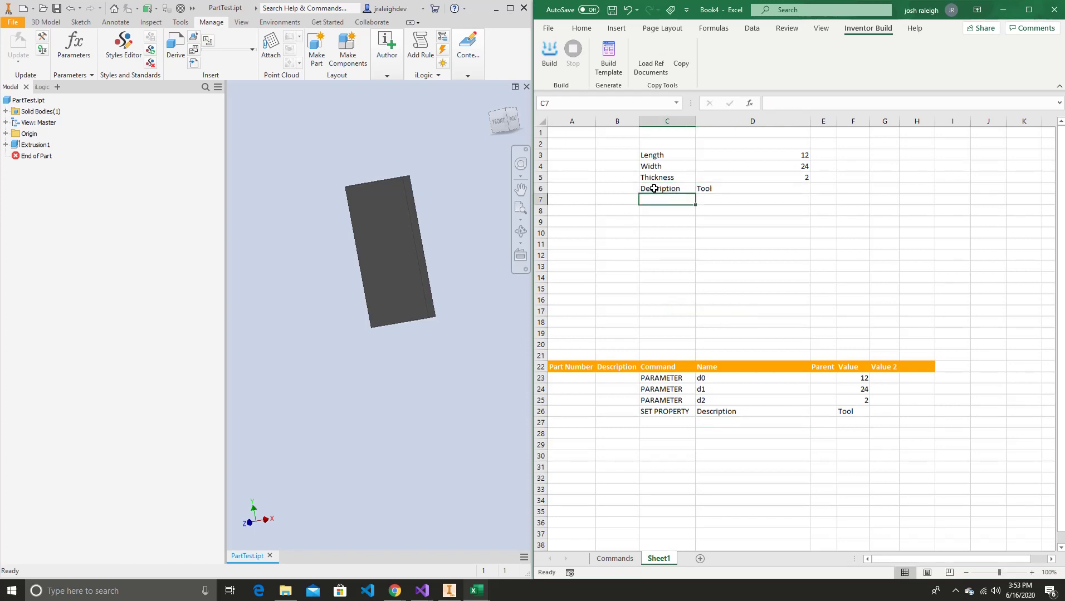
- Name cell D6 'Description'
click(670, 10)
key(Escape)
click(746, 189)
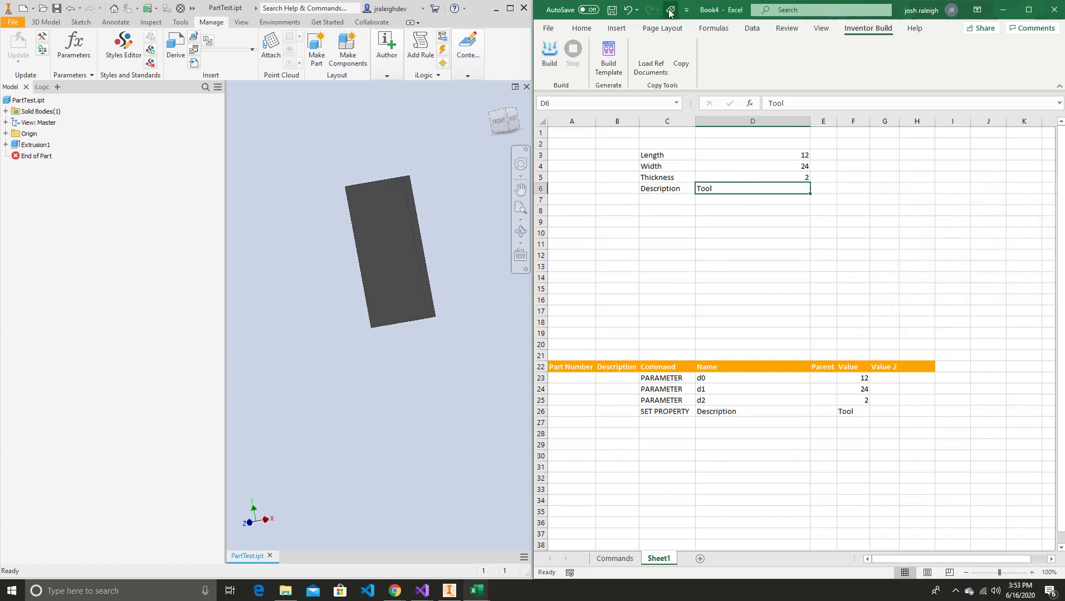
click(670, 10)
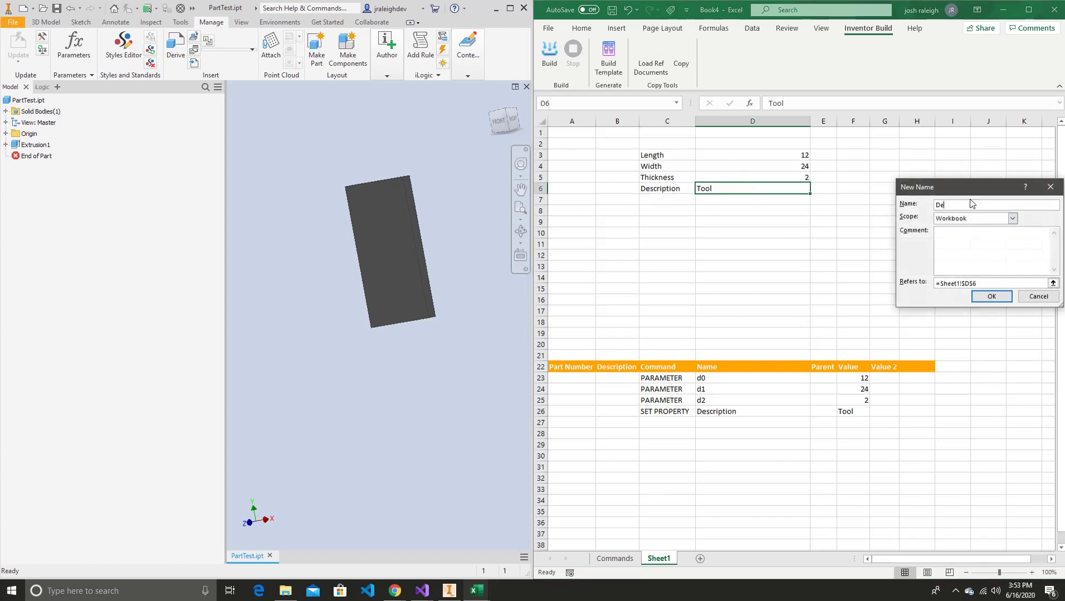
text(Description)
key(Return)
- Link the SET PROPERTY value in F26 to =Description
click(856, 411)
text(=des)
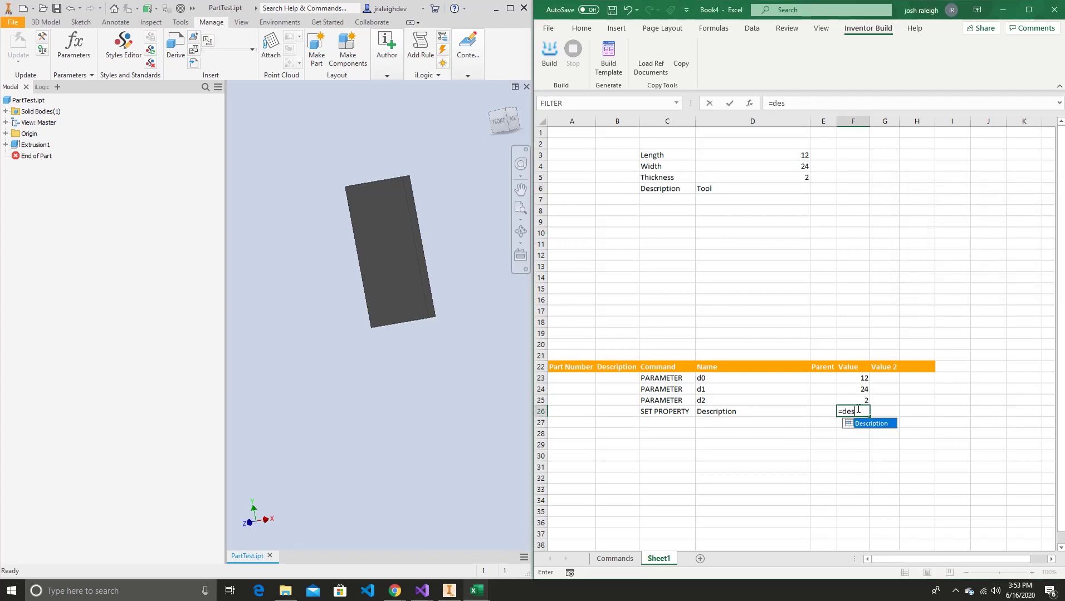
key(Tab)
key(Return)
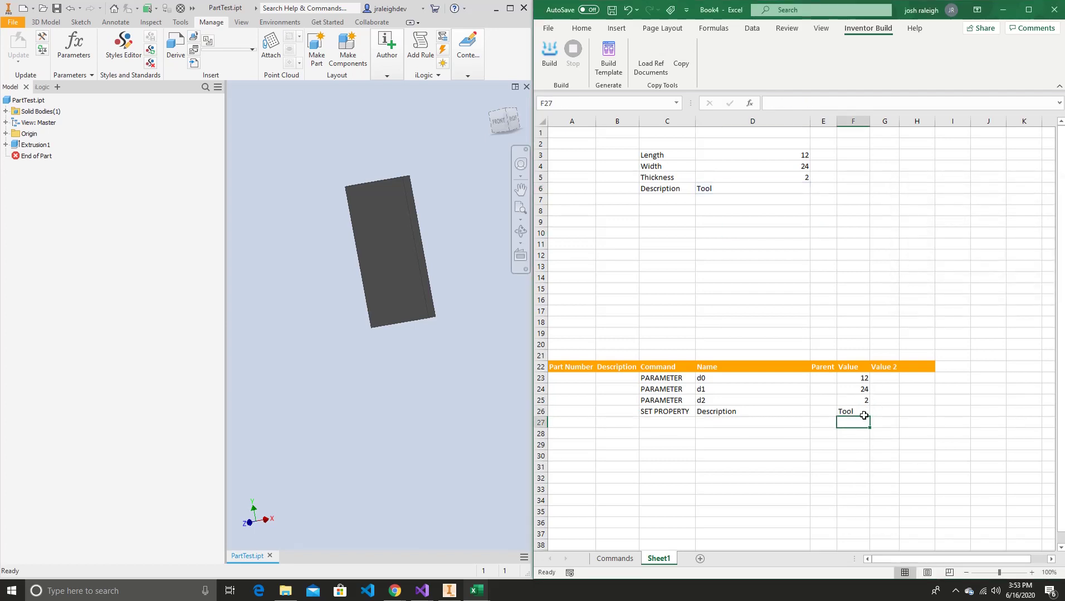
click(857, 436)
click(741, 414)
- Rebuild the Inventor part from the sheet and dismiss the build-complete message
click(742, 445)
click(549, 54)
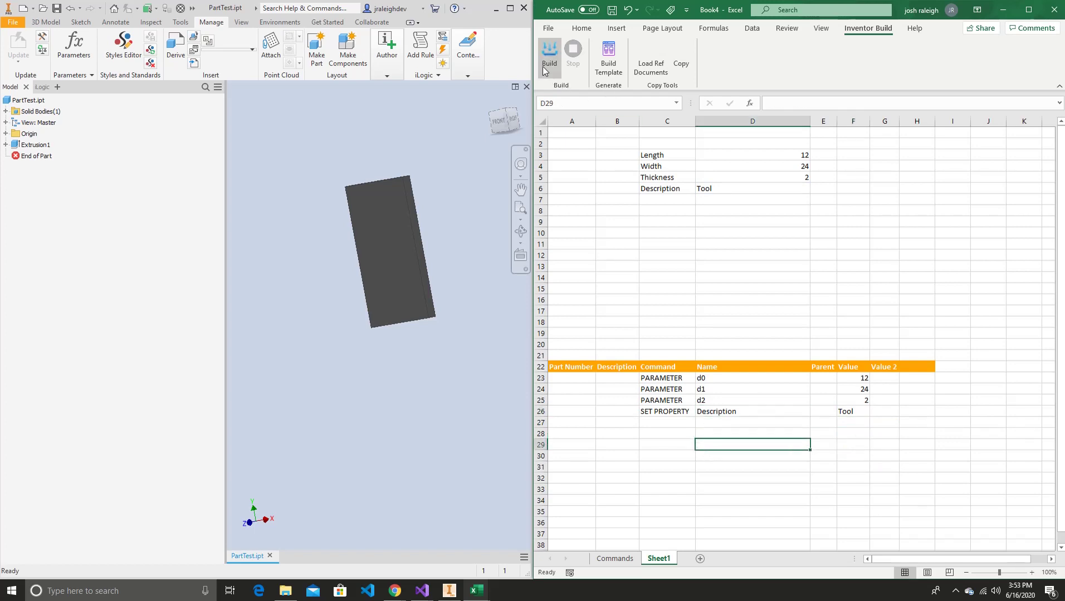
click(553, 335)
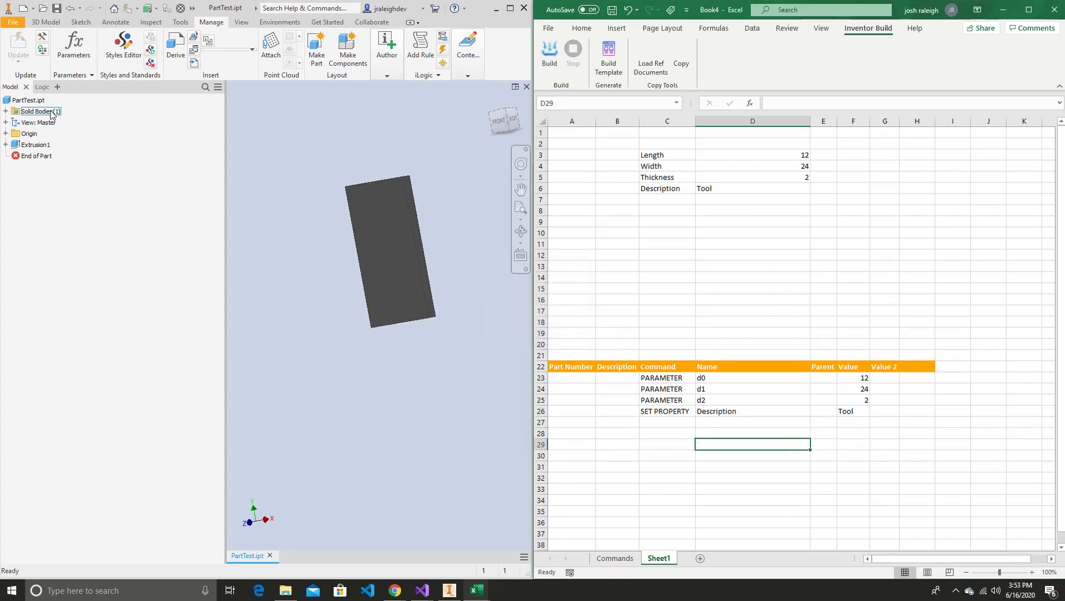
- Confirm on PartTest.ipt's iProperties Project tab that Description reads Tool, then close the dialog
right_click(41, 101)
click(92, 211)
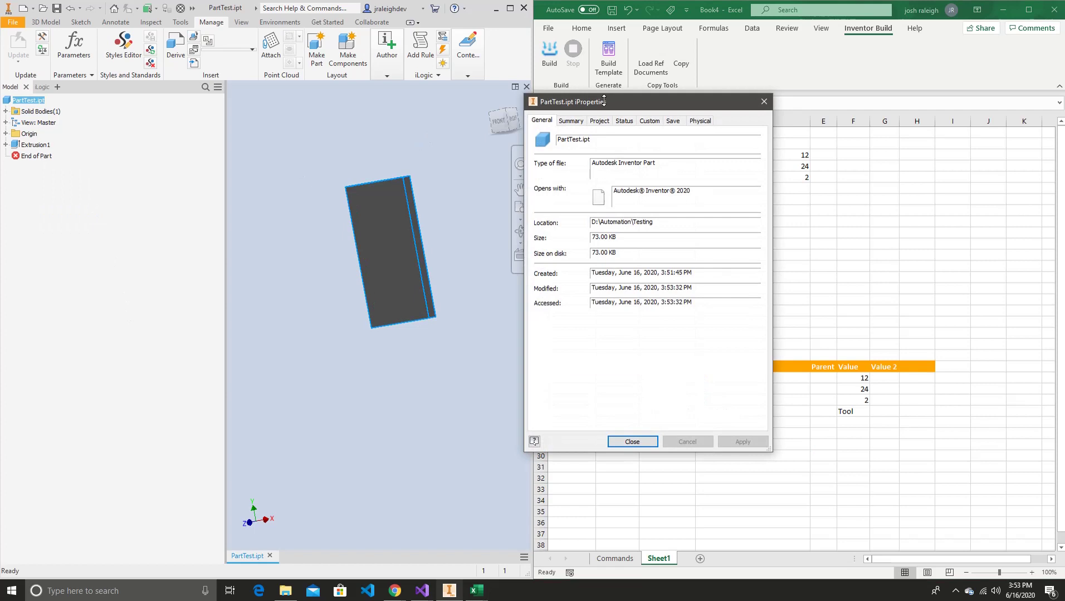
click(570, 121)
click(599, 121)
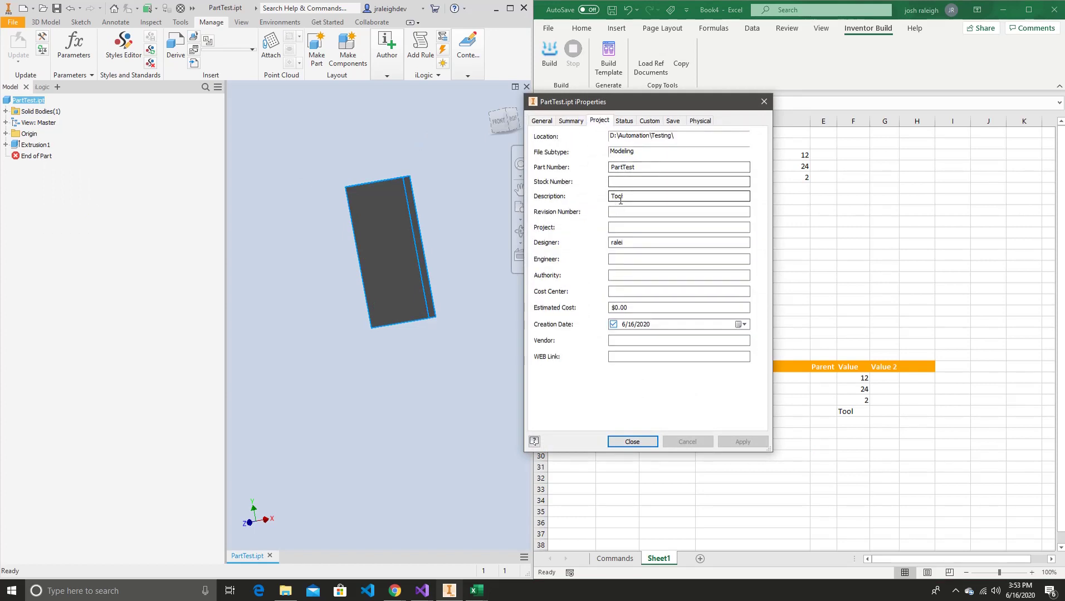
double_click(618, 196)
click(650, 121)
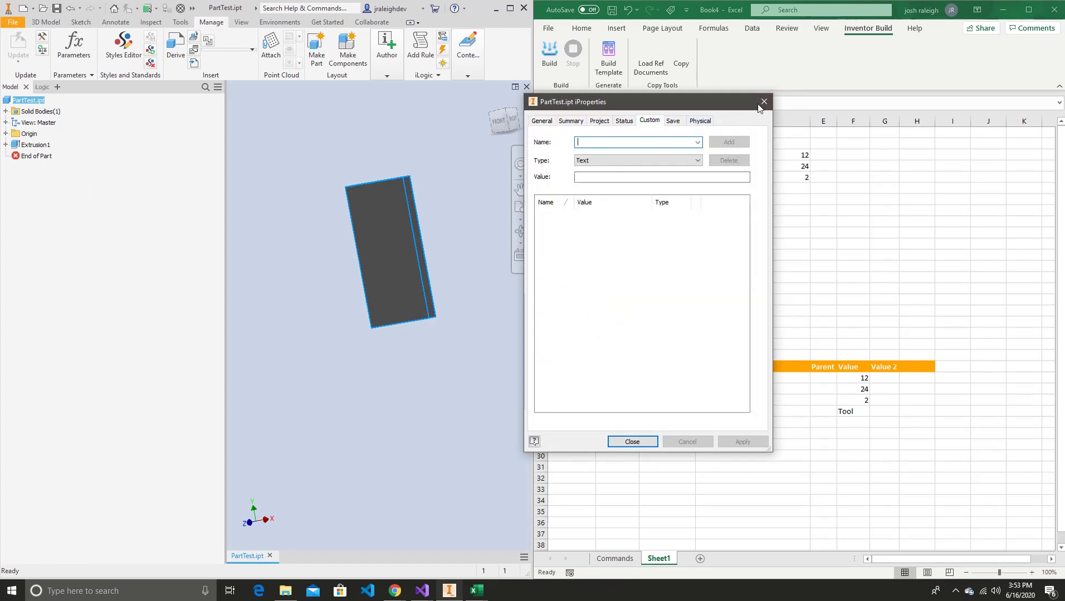
click(764, 101)
scroll(783, 356, down, 2)
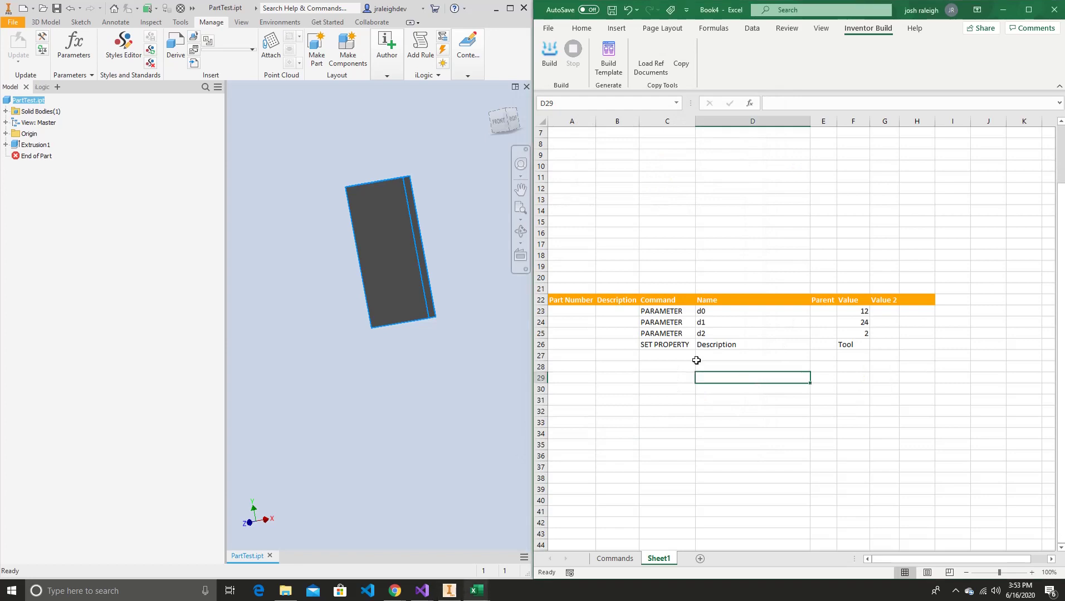
click(678, 355)
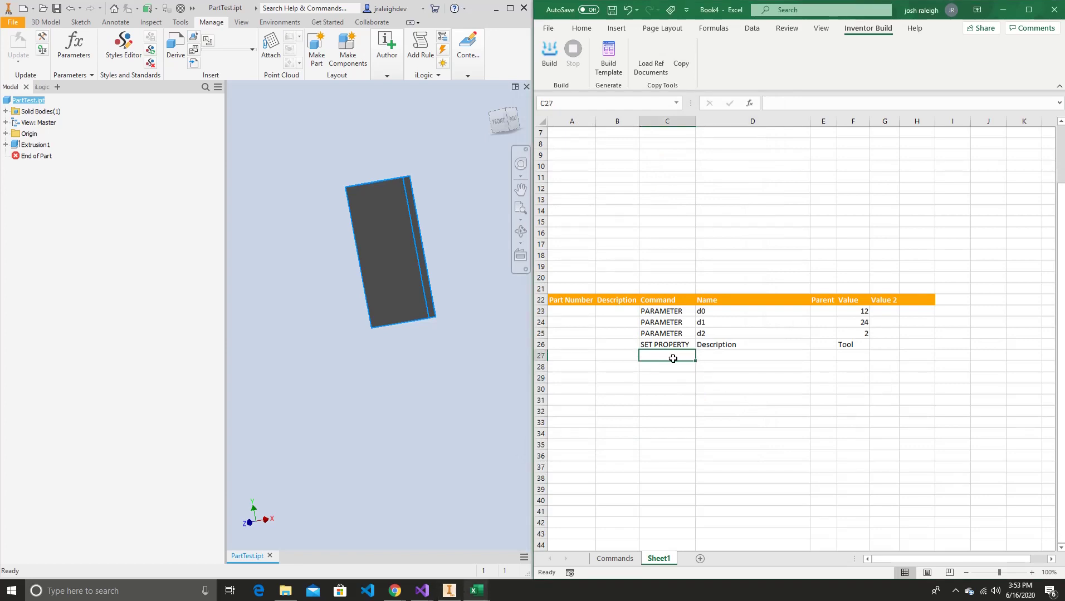
- Copy the Description row into row 27 and set it to ProductNumber with value 12345
drag(674, 346, 848, 345)
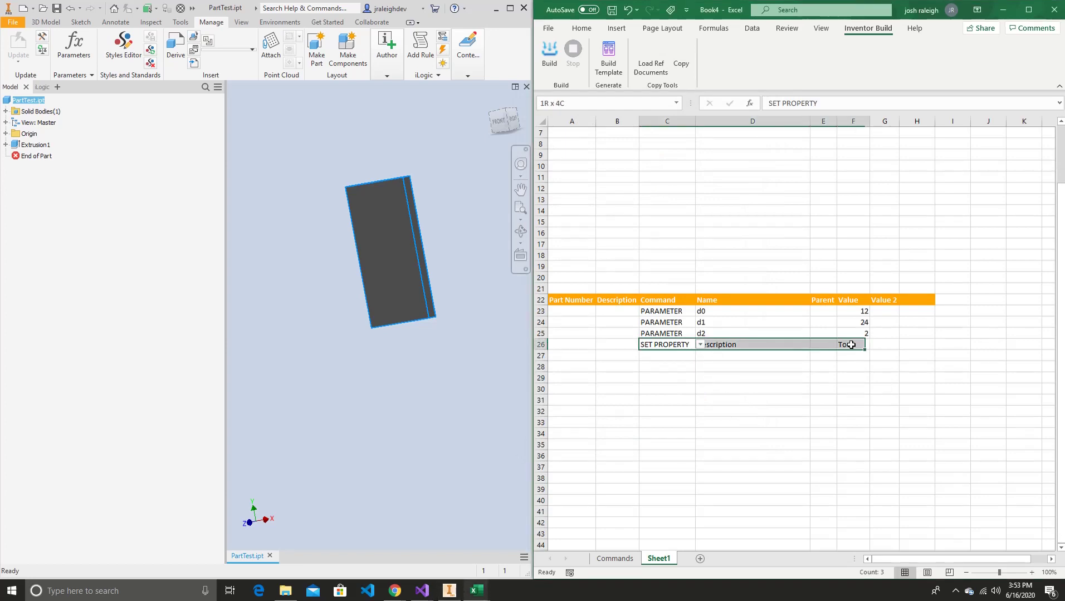
key(ctrl+c)
click(673, 355)
key(ctrl+v)
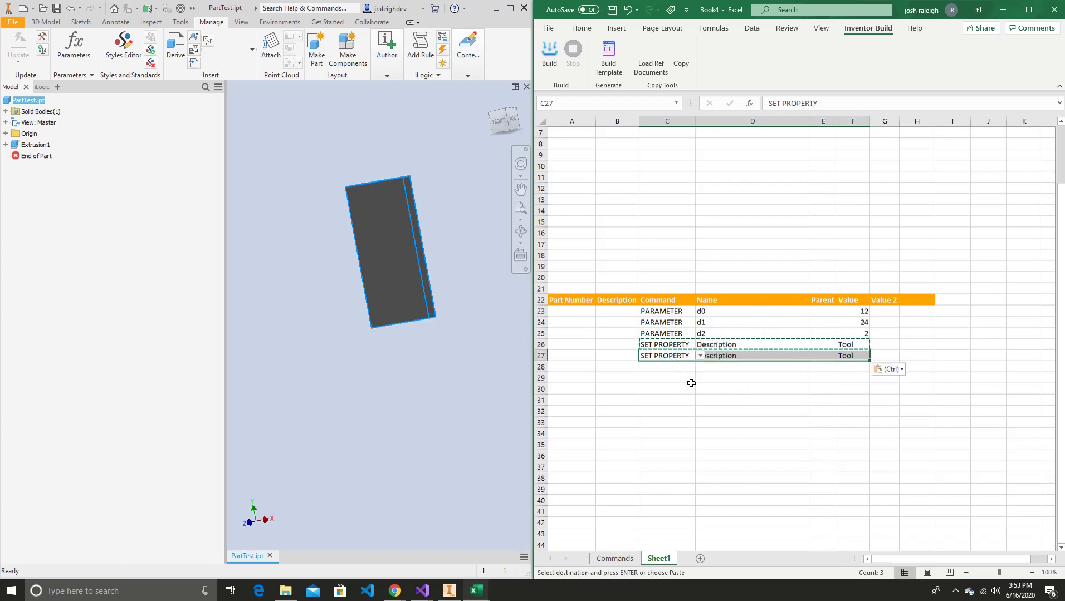
click(692, 383)
click(739, 357)
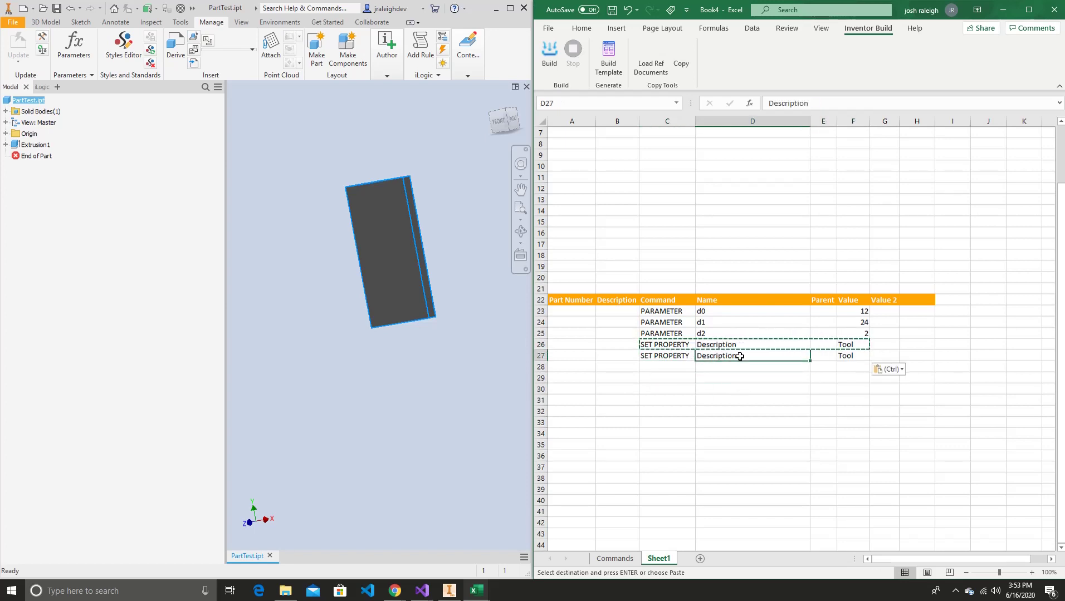
text(Pd)
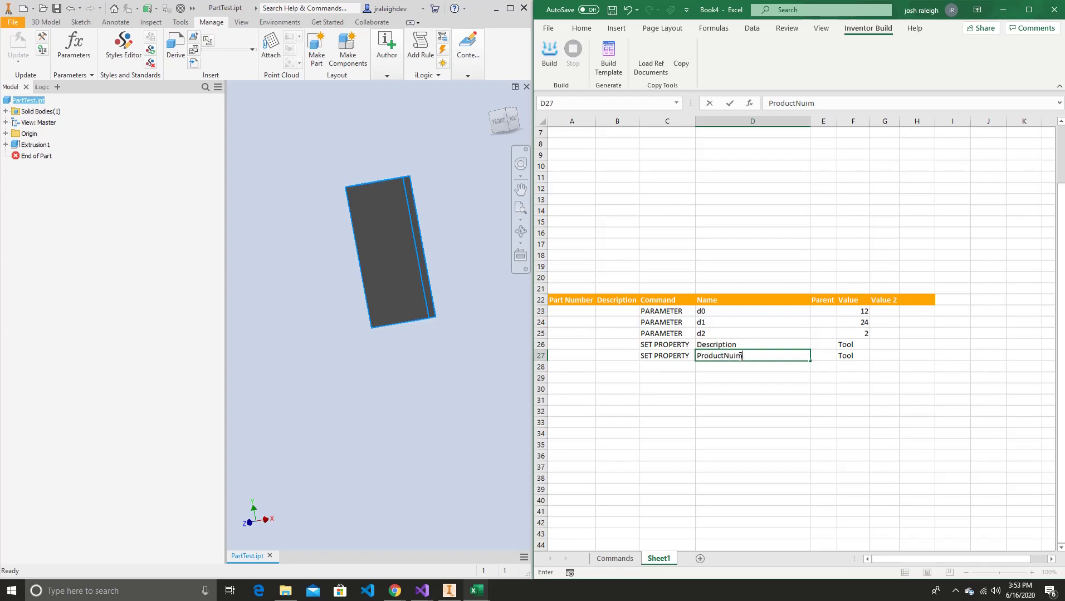
text(oductNumber)
key(Tab)
key(Tab)
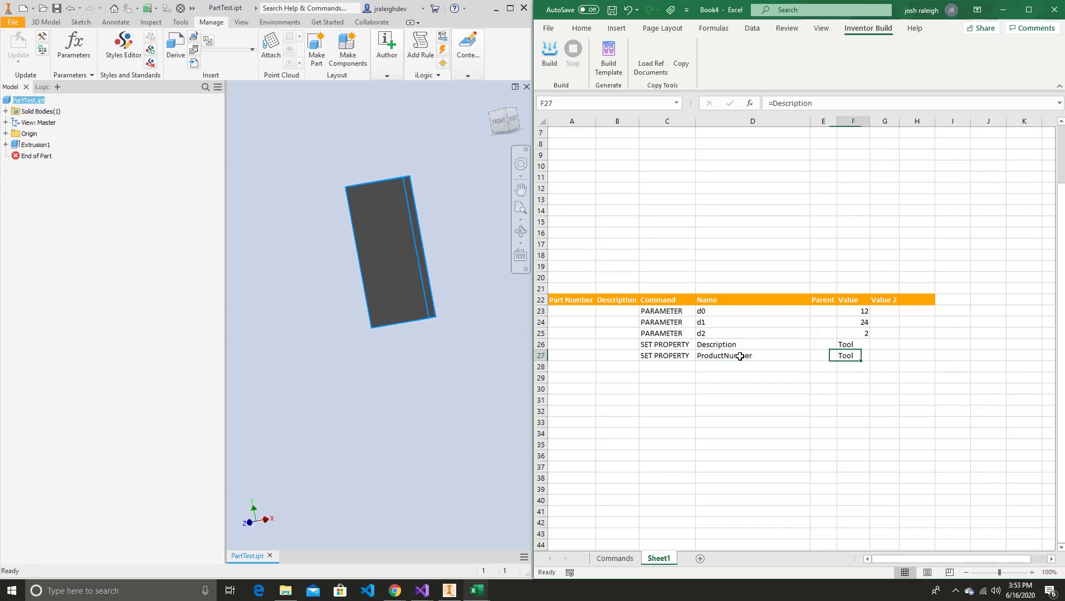
text(123)
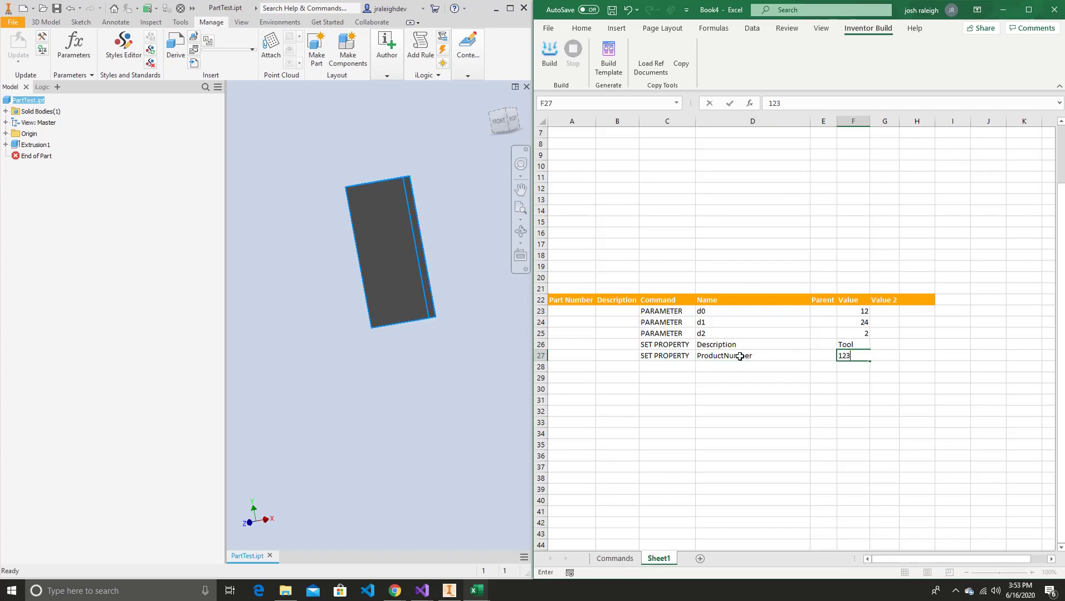
text(45)
key(Return)
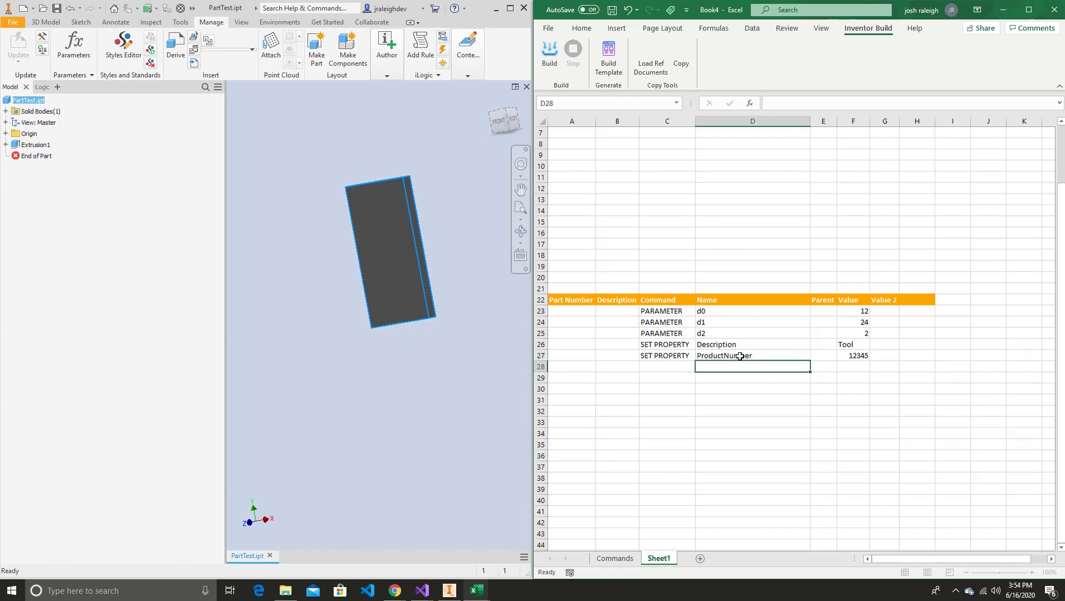
- Copy the ProductNumber row into rows 28 and 29
drag(675, 357, 877, 365)
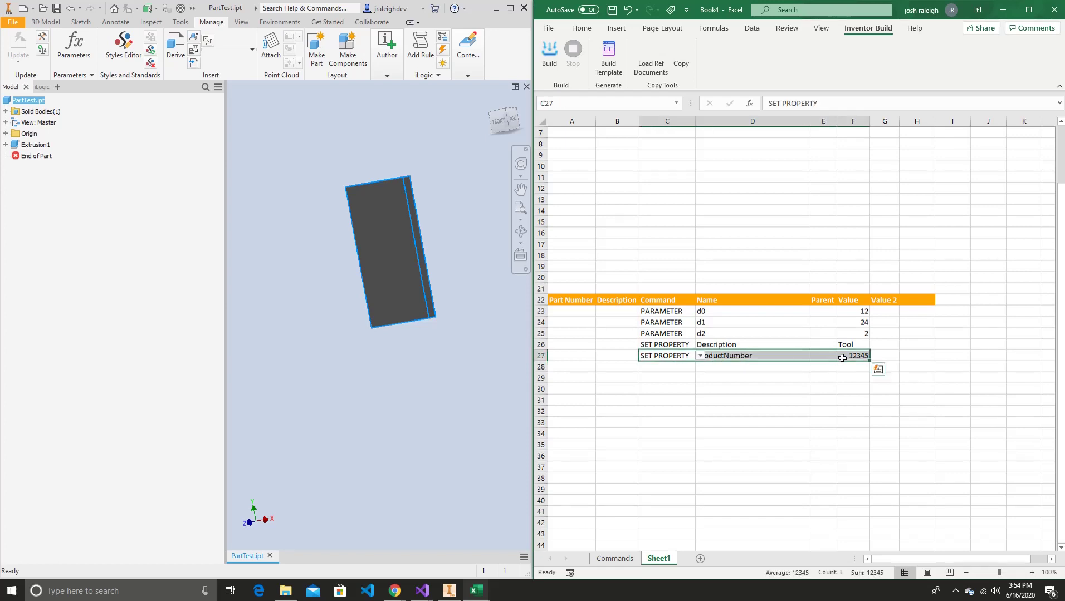
key(ctrl+c)
click(674, 366)
key(ctrl+v)
click(674, 378)
key(ctrl+v)
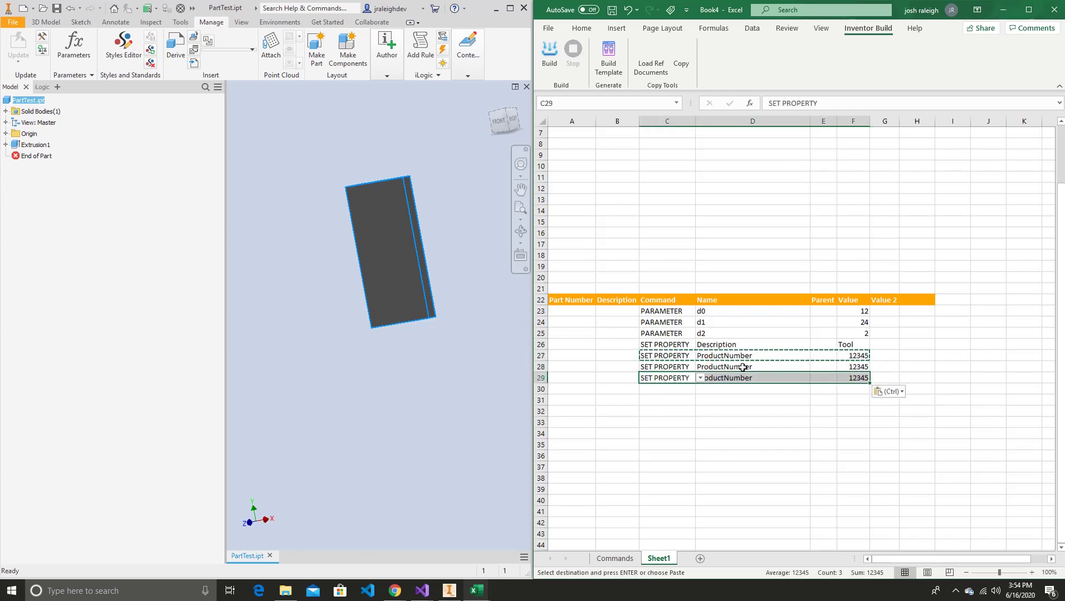
- Set row 28 to Code with value Abc and row 29 to MyNumber with value 212
click(743, 368)
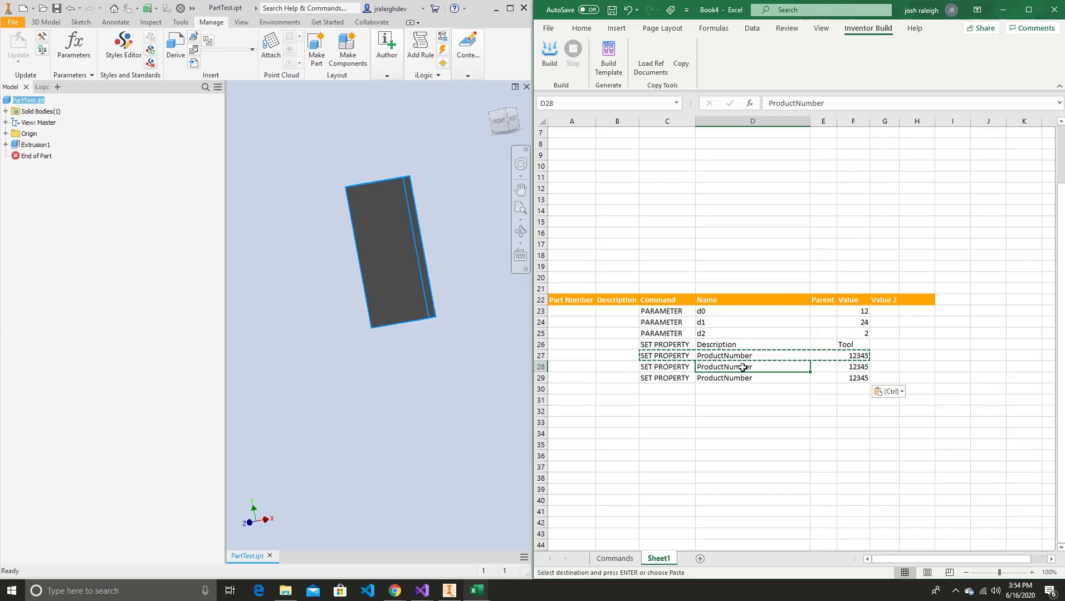
text(Cod)
key(Tab)
key(Tab)
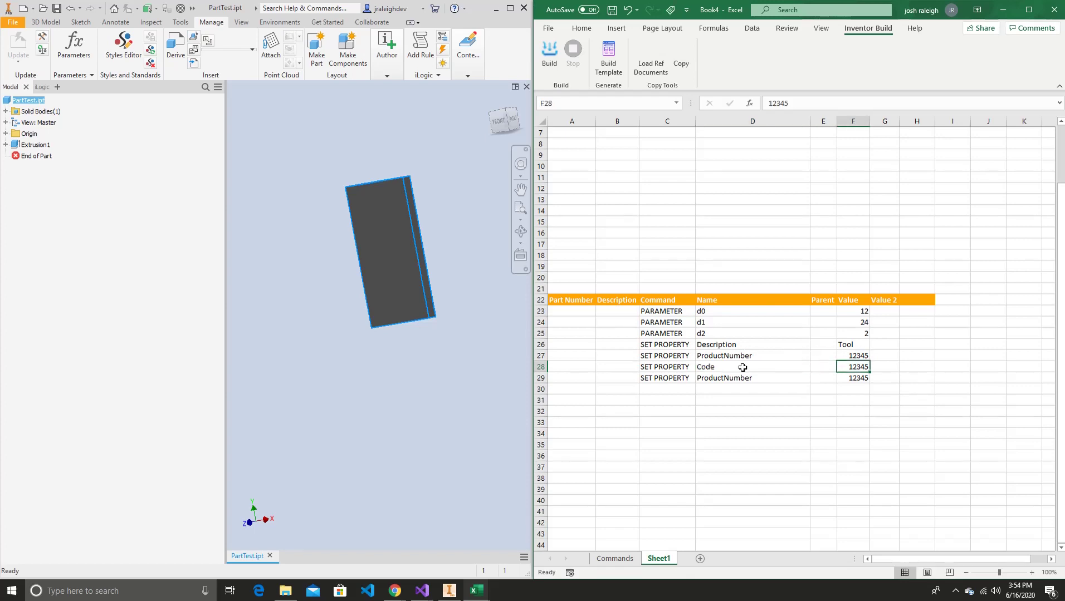
text(Ab)
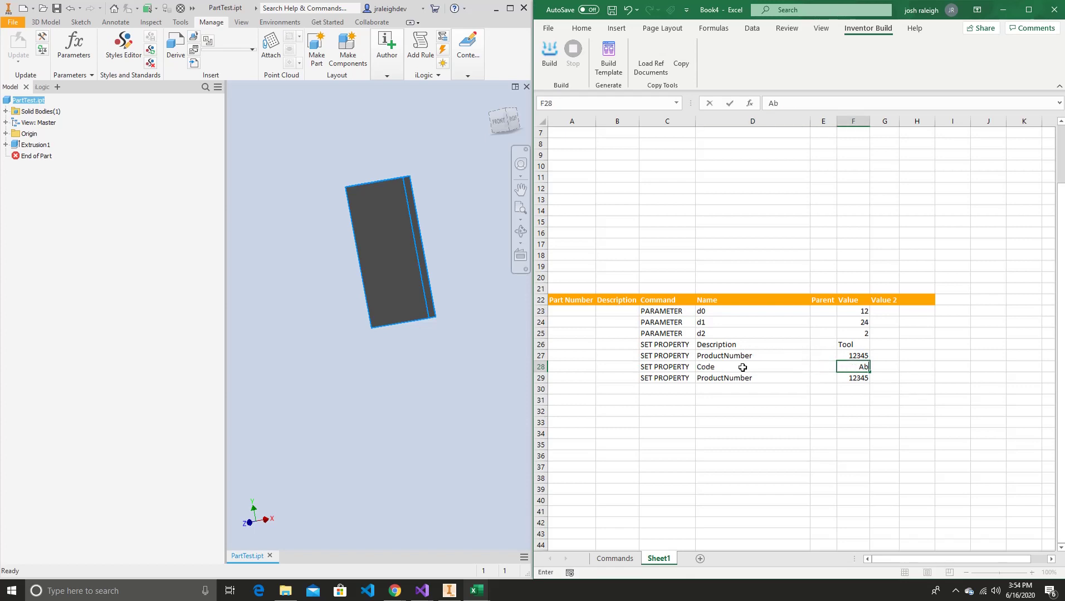
text(s)
key(BackSpace)
text(c)
key(Return)
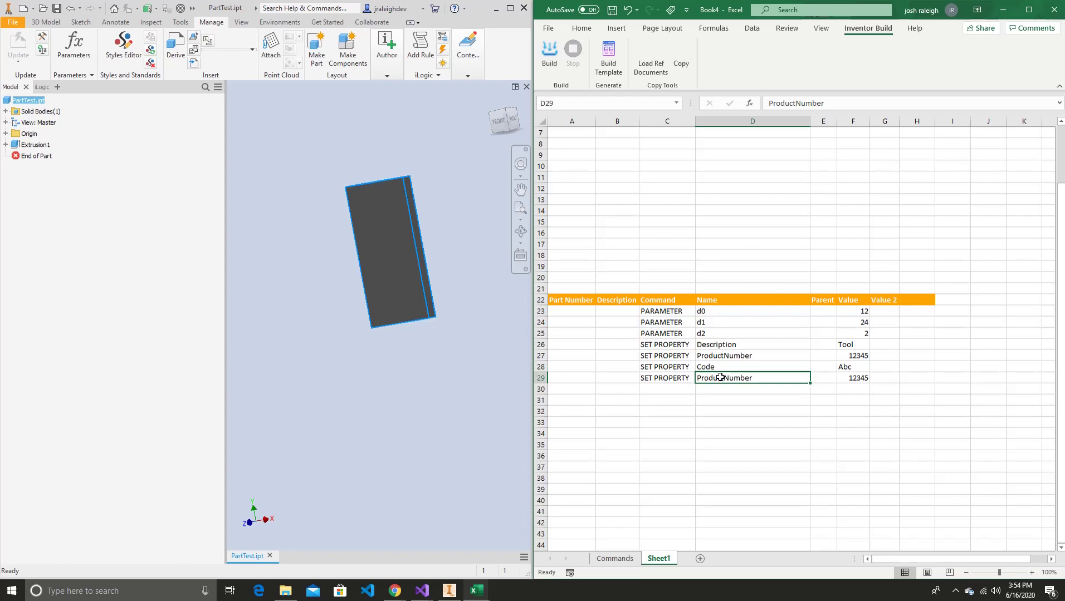
text(My)
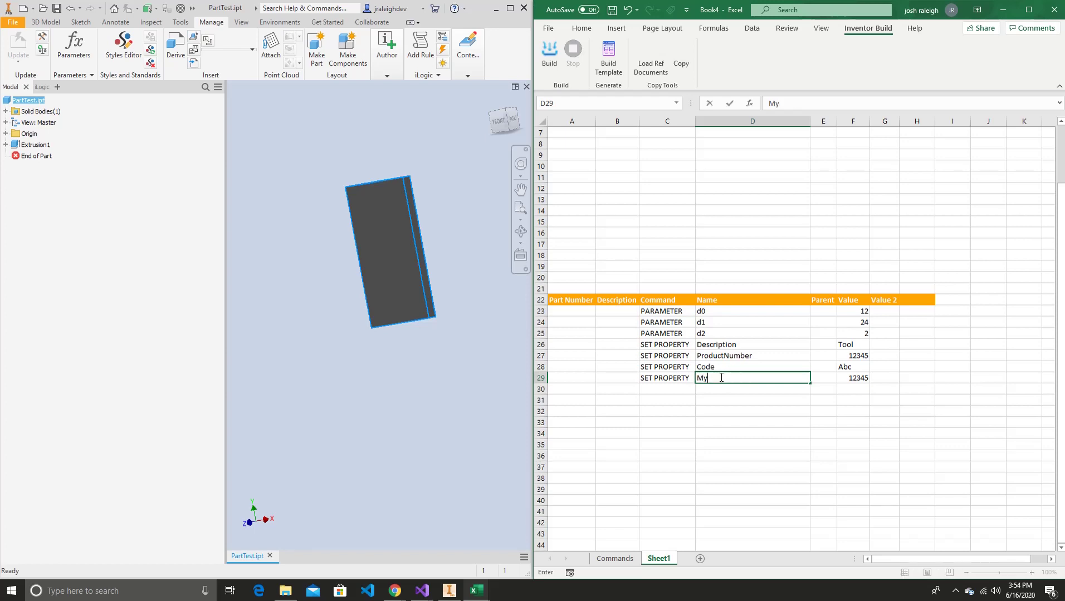
text(Num)
key(Tab)
key(Tab)
text(Joi)
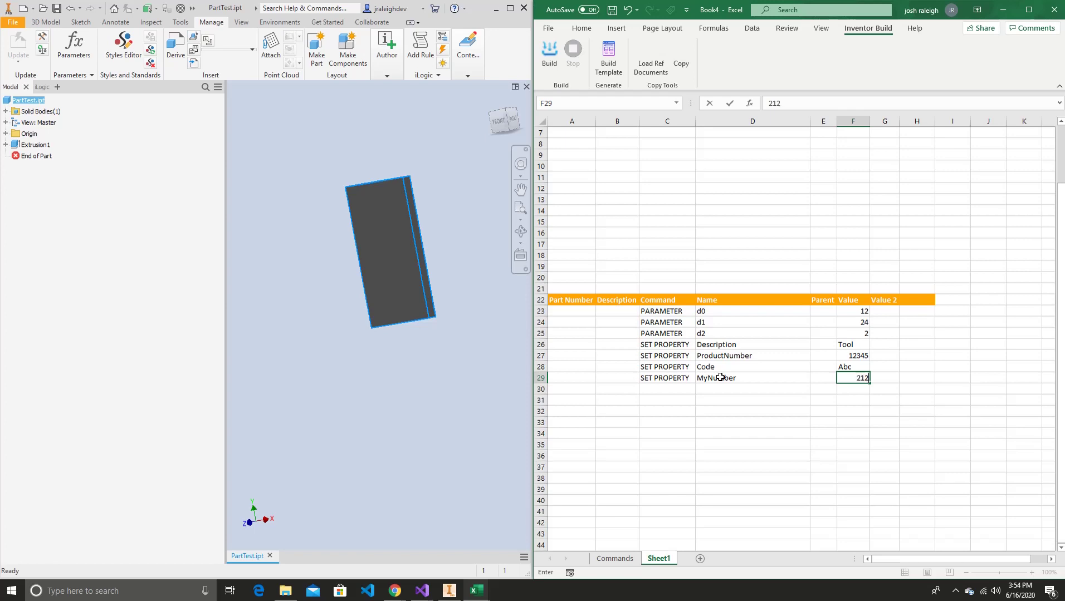
key(Return)
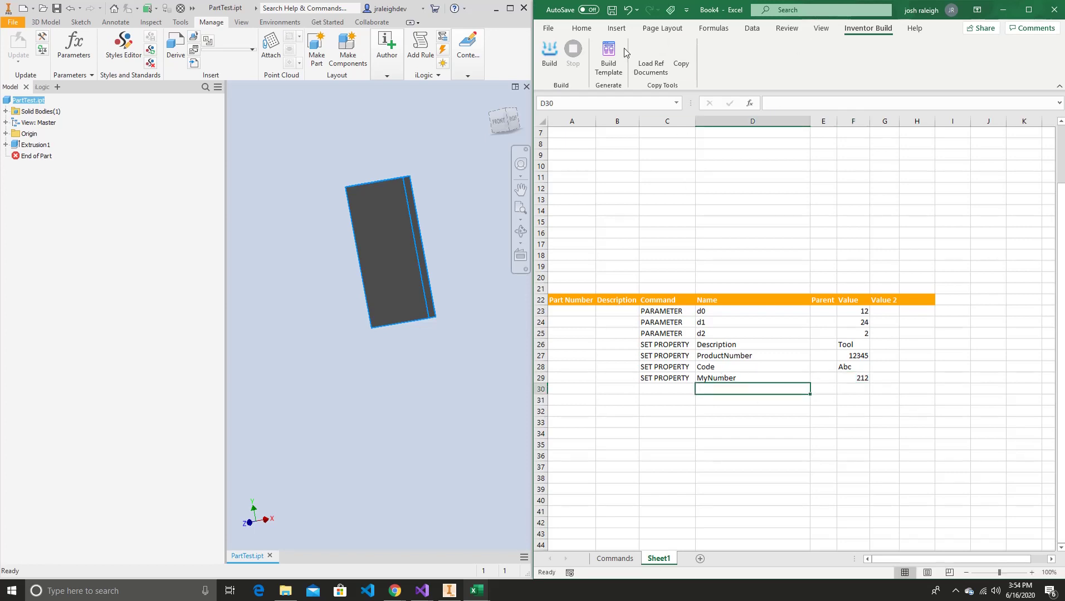
- Rebuild the part from the sheet and open PartTest.ipt's custom iProperties
click(550, 53)
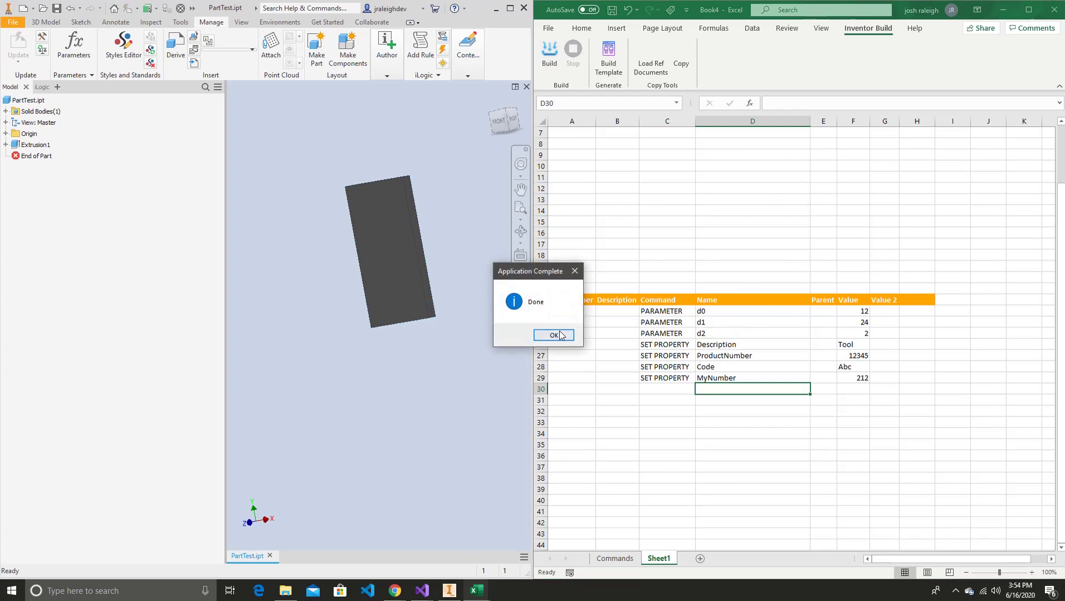
click(554, 336)
right_click(25, 101)
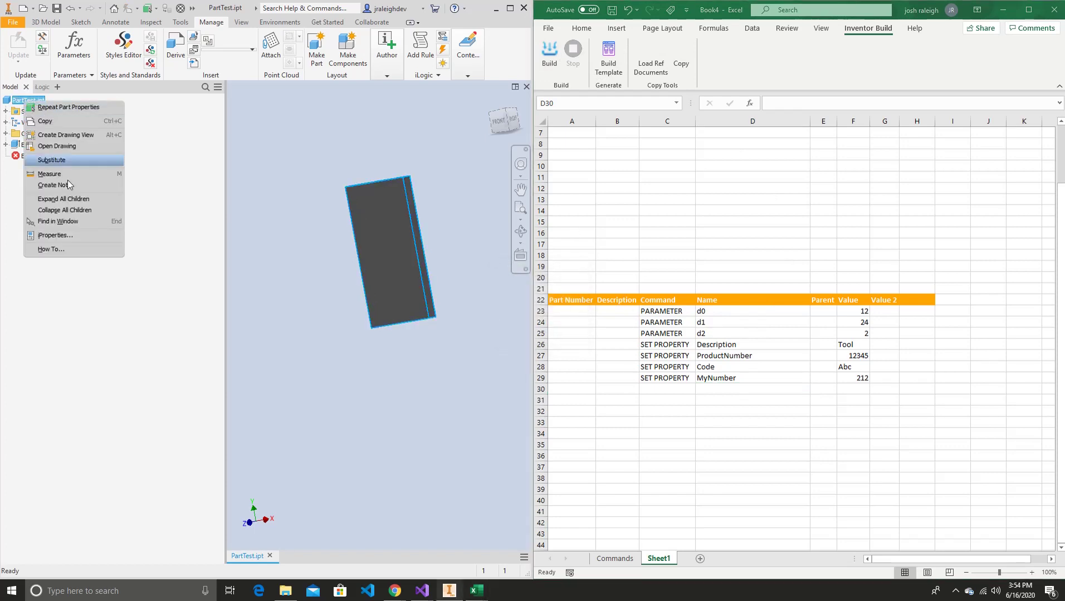
click(71, 235)
click(646, 121)
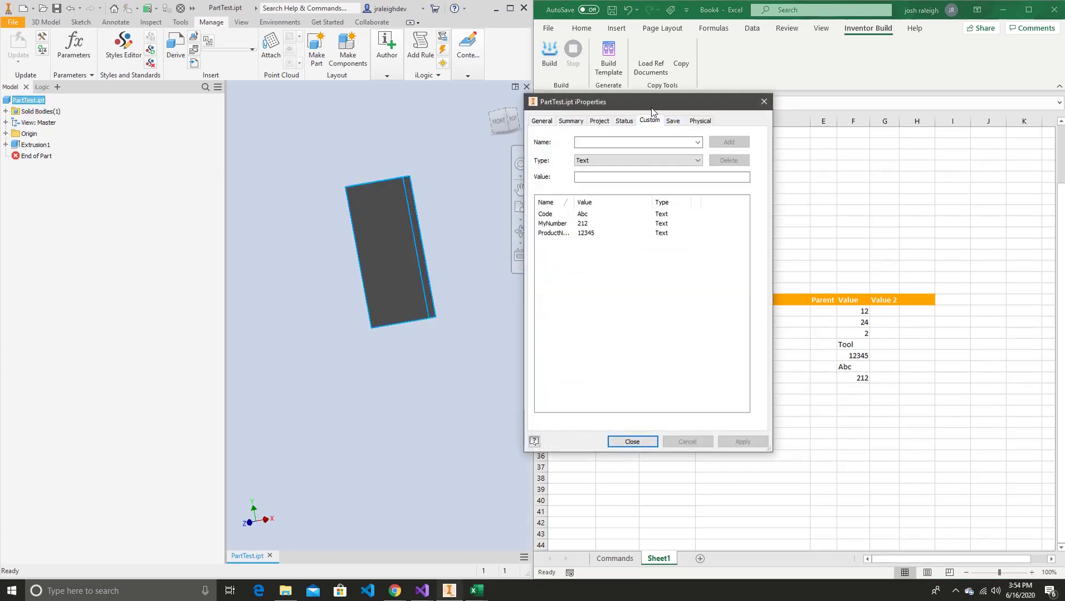
- Check the custom properties Code Abc, MyNumber 212 and ProductNumber 12345, then close the dialog
drag(655, 106, 363, 120)
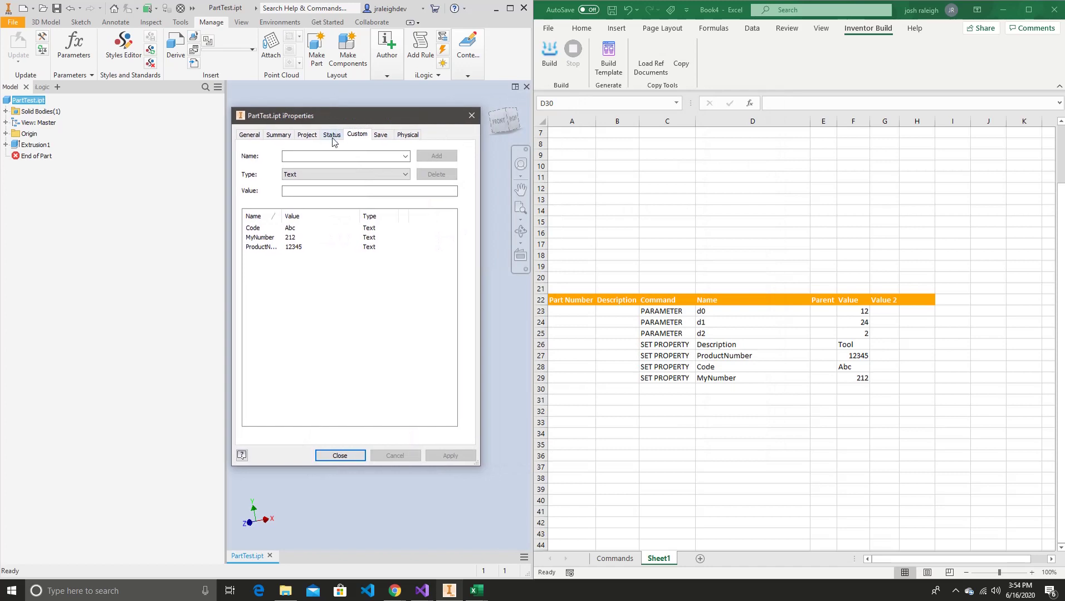
click(266, 228)
click(266, 237)
click(267, 247)
click(279, 136)
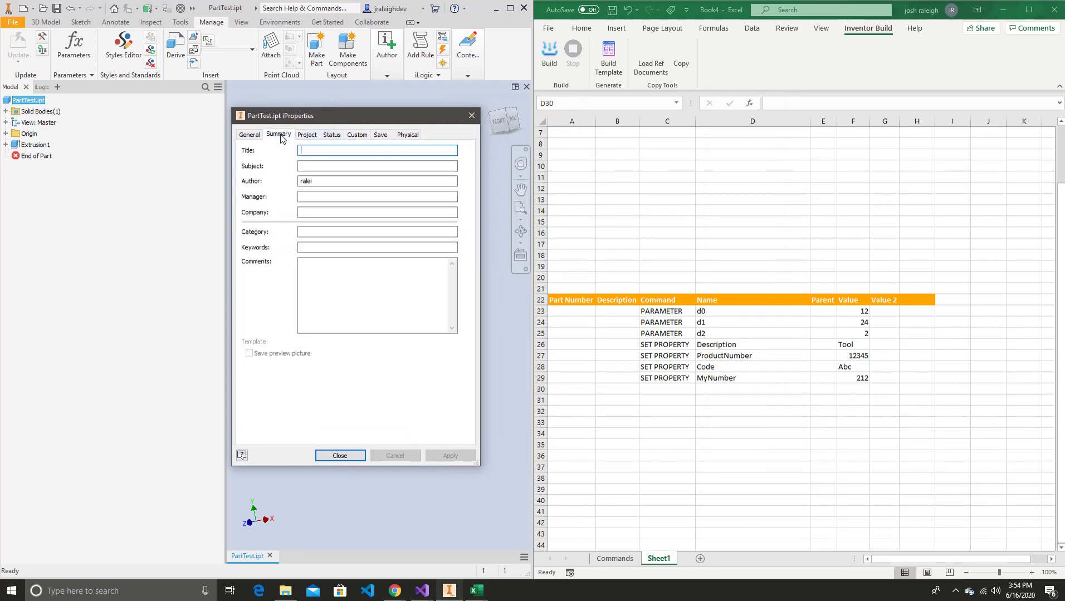
click(357, 135)
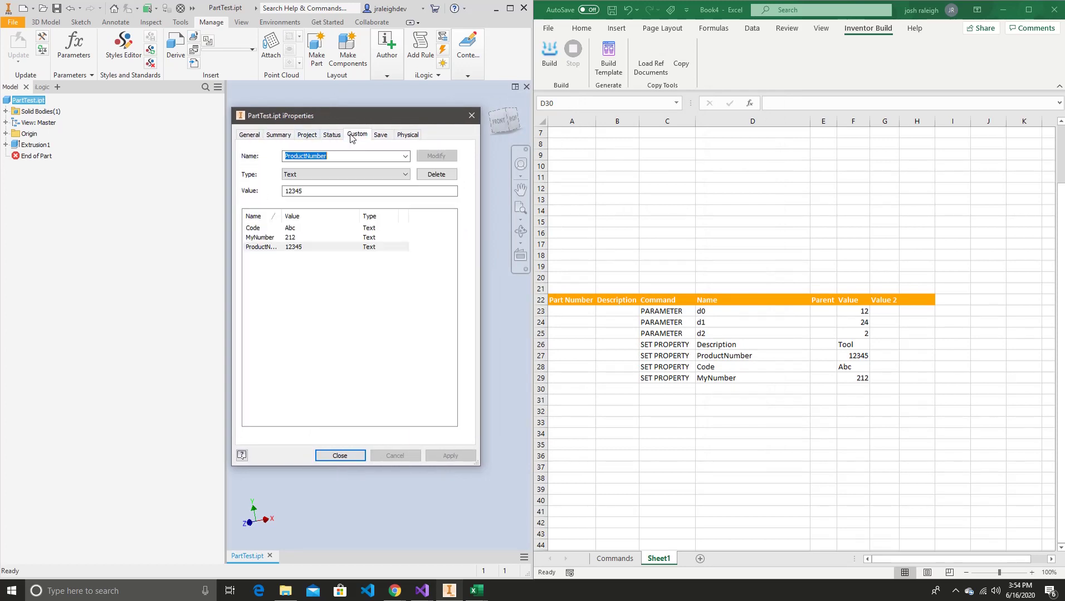
click(305, 228)
click(305, 237)
click(306, 247)
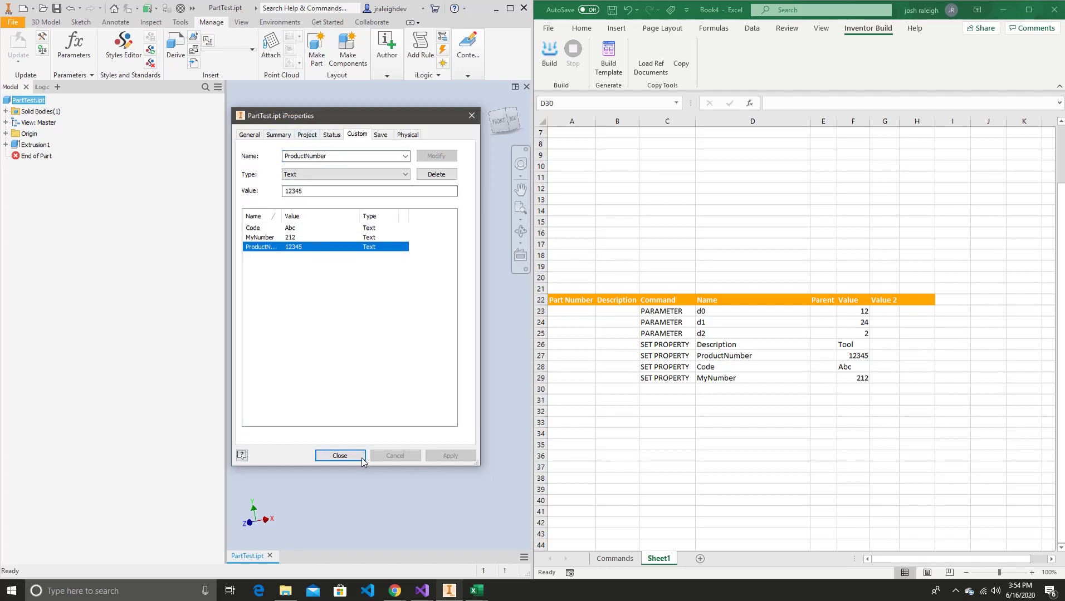
click(340, 455)
click(854, 356)
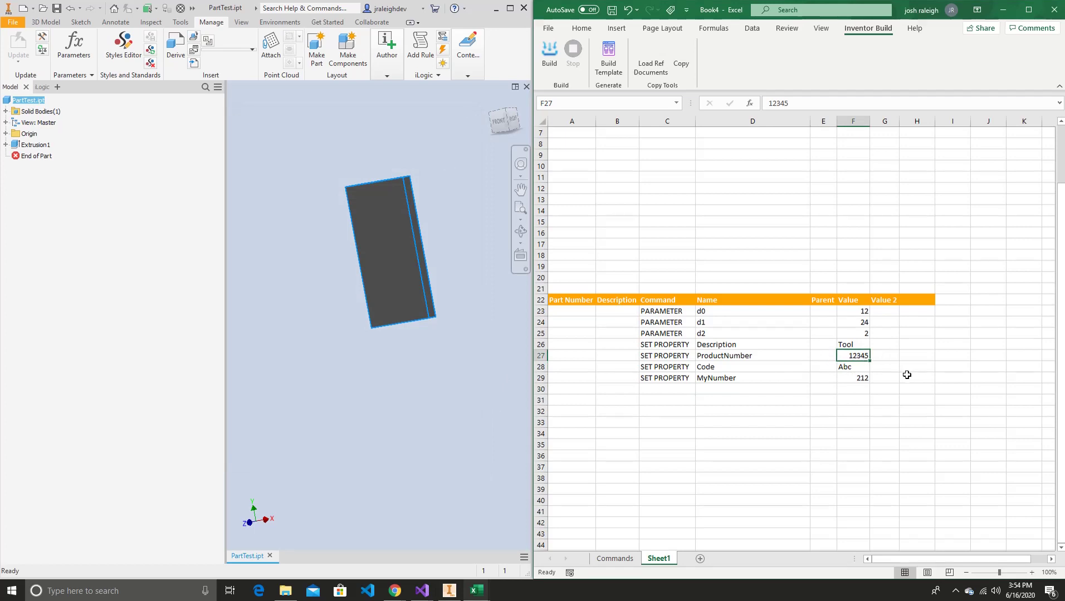
- Change the sheet's Code value to b1234 and rebuild the part
click(861, 370)
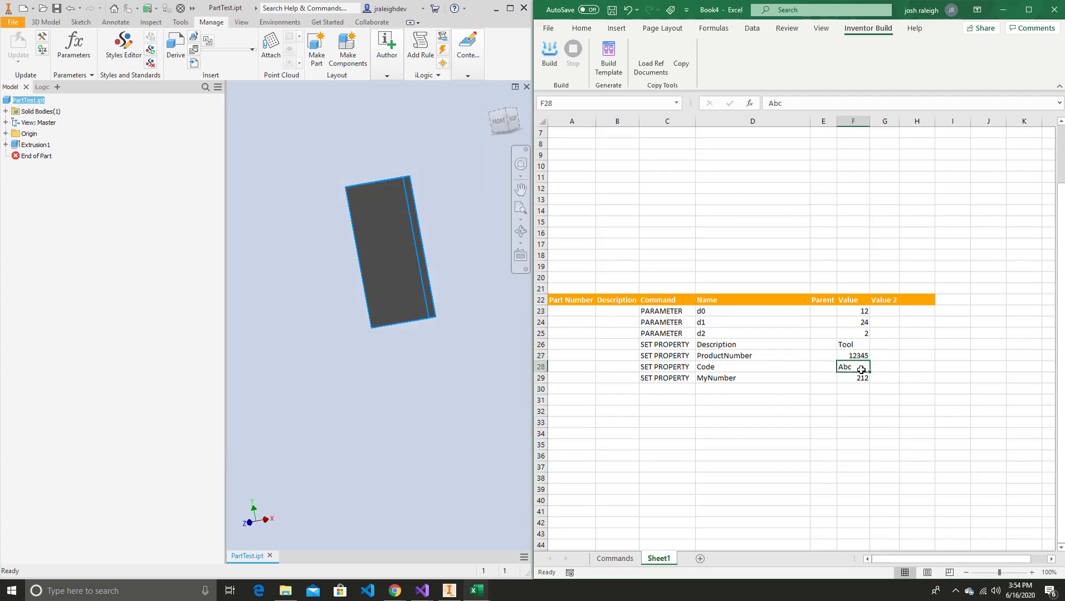
text(b1234)
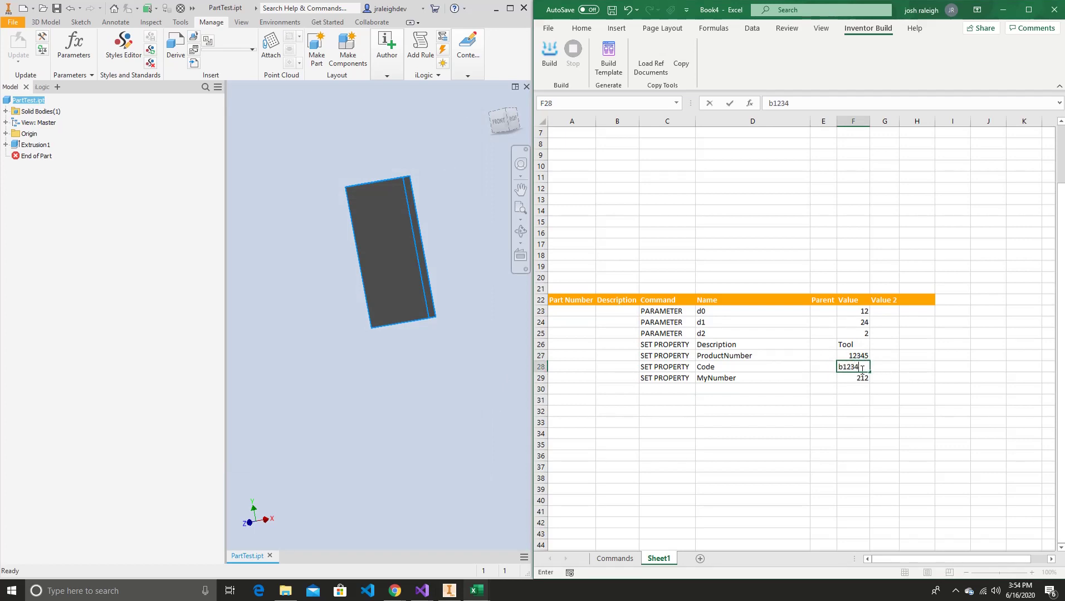
key(Return)
click(549, 55)
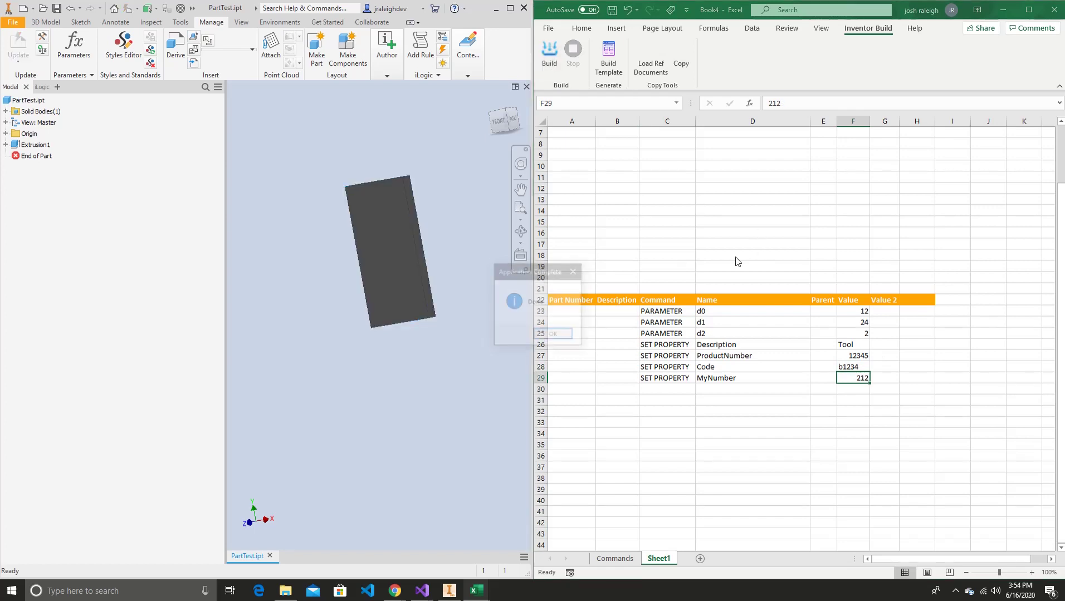
click(552, 334)
- Verify that PartTest.ipt's custom properties show Code b1234 alongside MyNumber and ProductNumber, then close
click(30, 101)
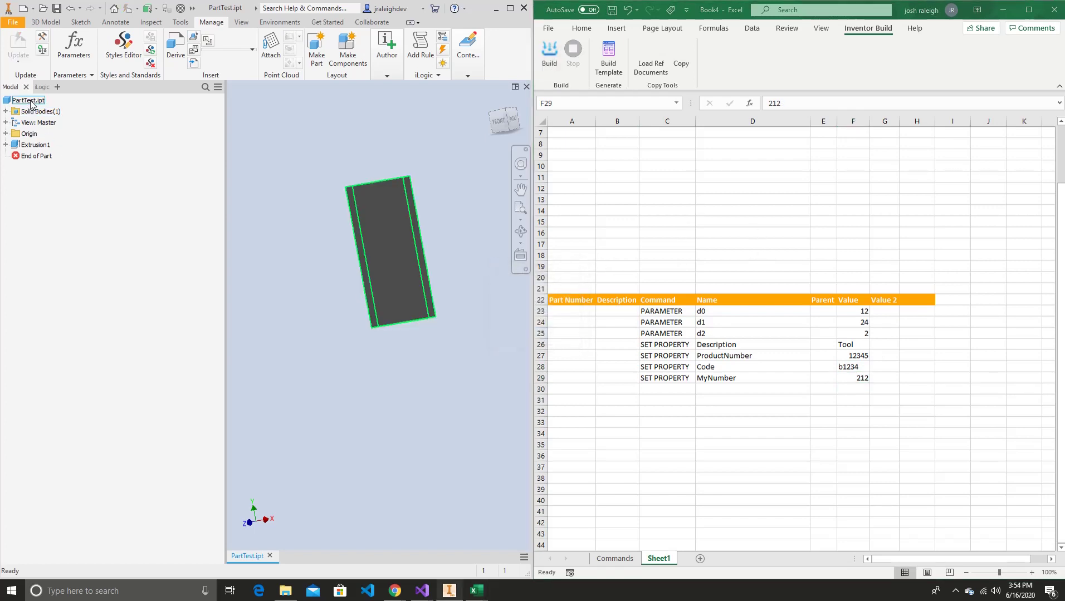
right_click(31, 103)
click(83, 235)
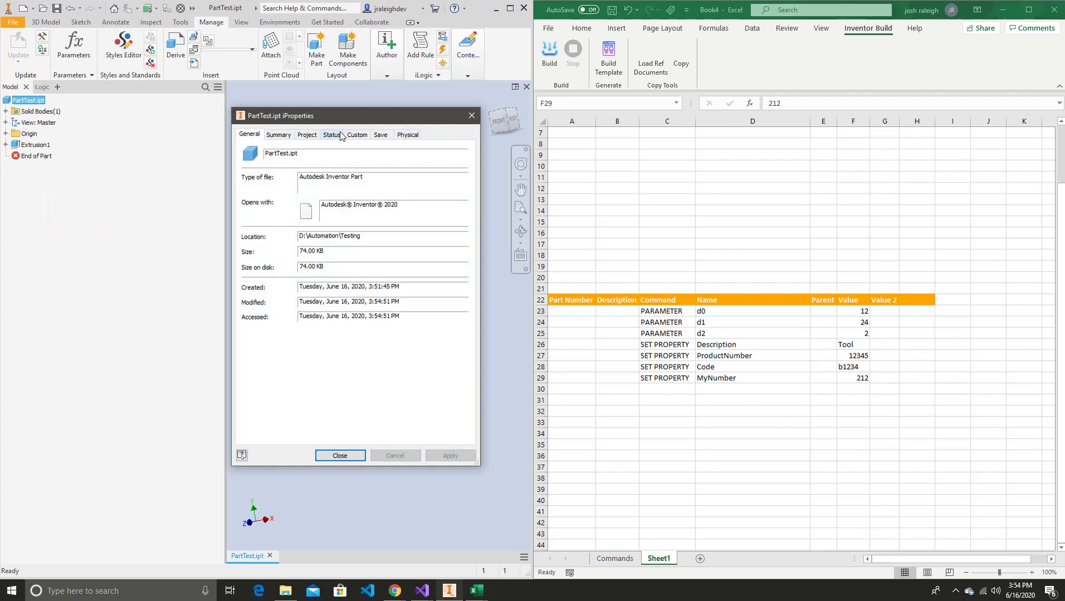
click(357, 135)
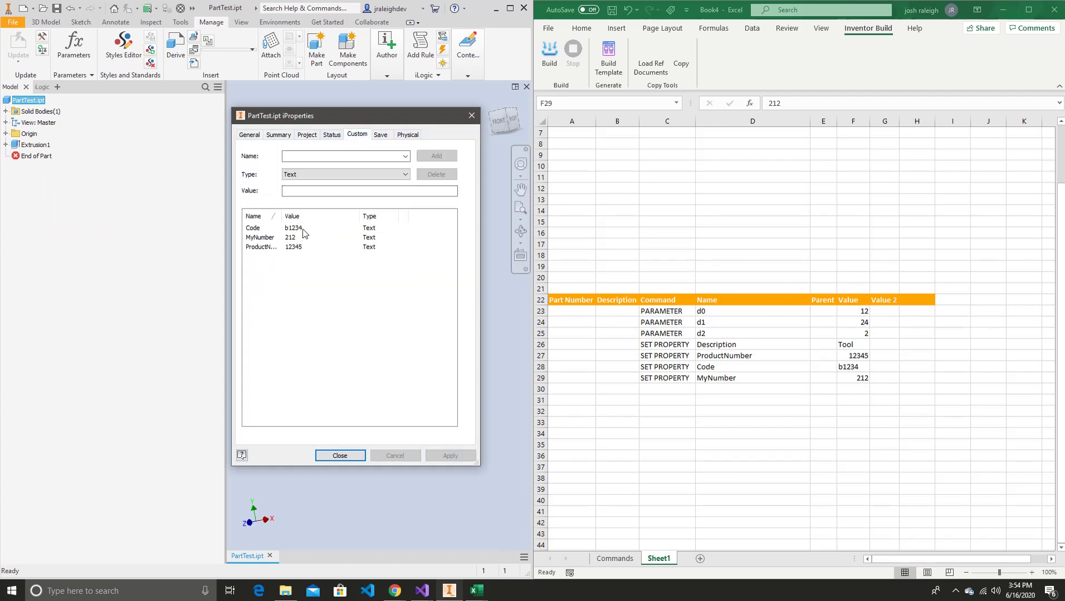
click(303, 229)
click(303, 237)
click(304, 248)
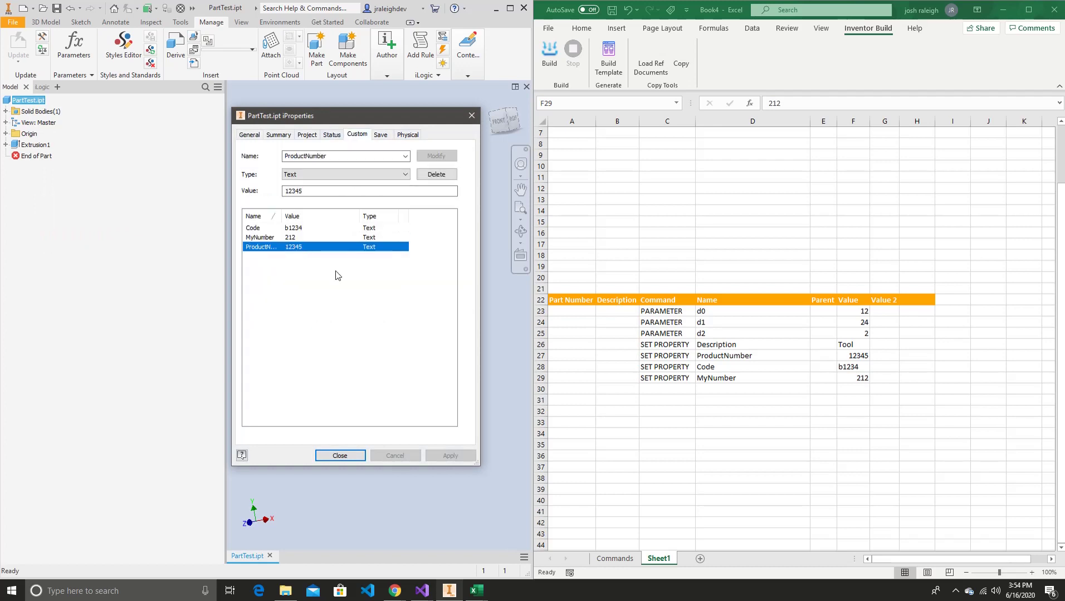
click(339, 455)
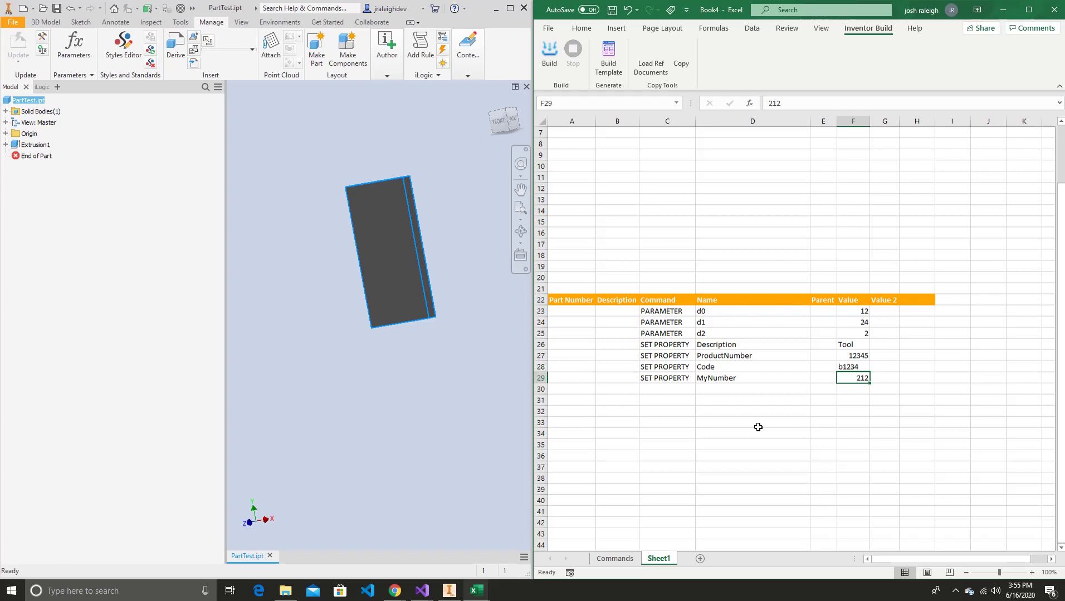
- Add a custom iProperty MyCode with the value 'Value' to PartTest.ipt and close the dialog
right_click(38, 100)
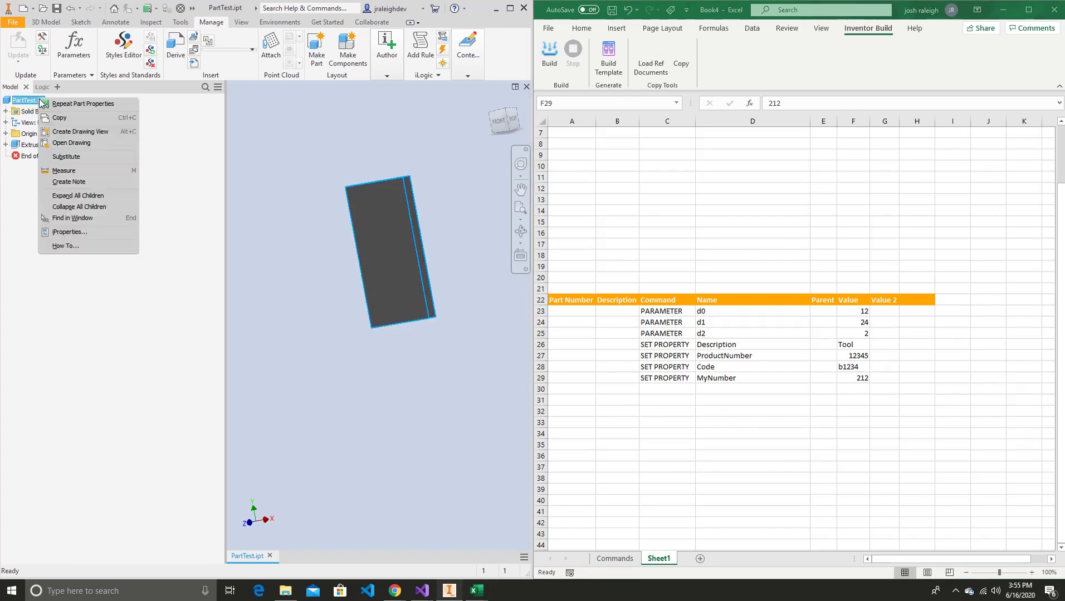
click(95, 232)
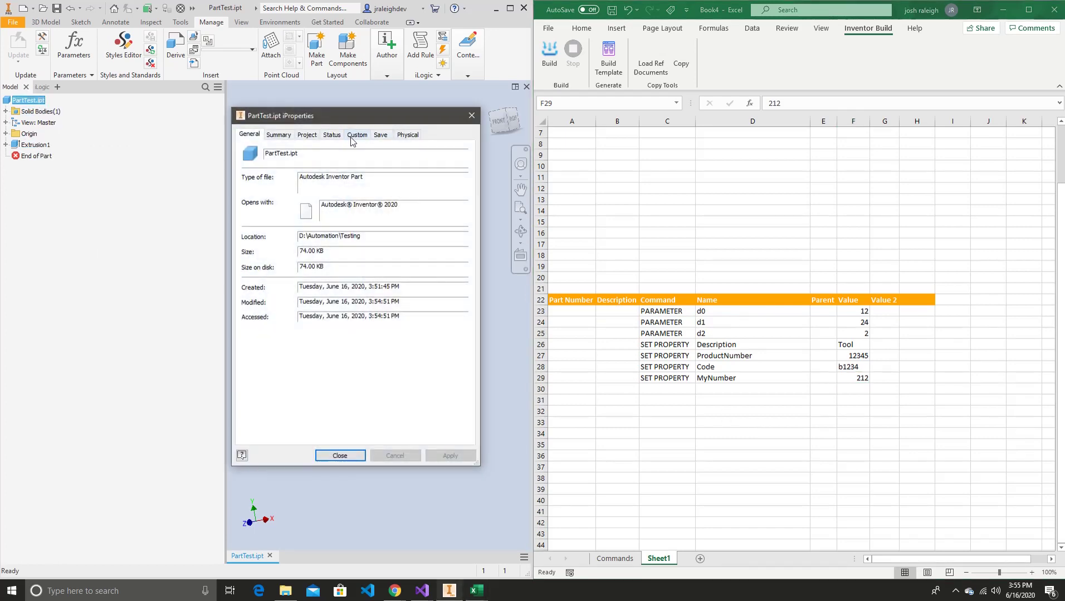
click(355, 135)
click(333, 156)
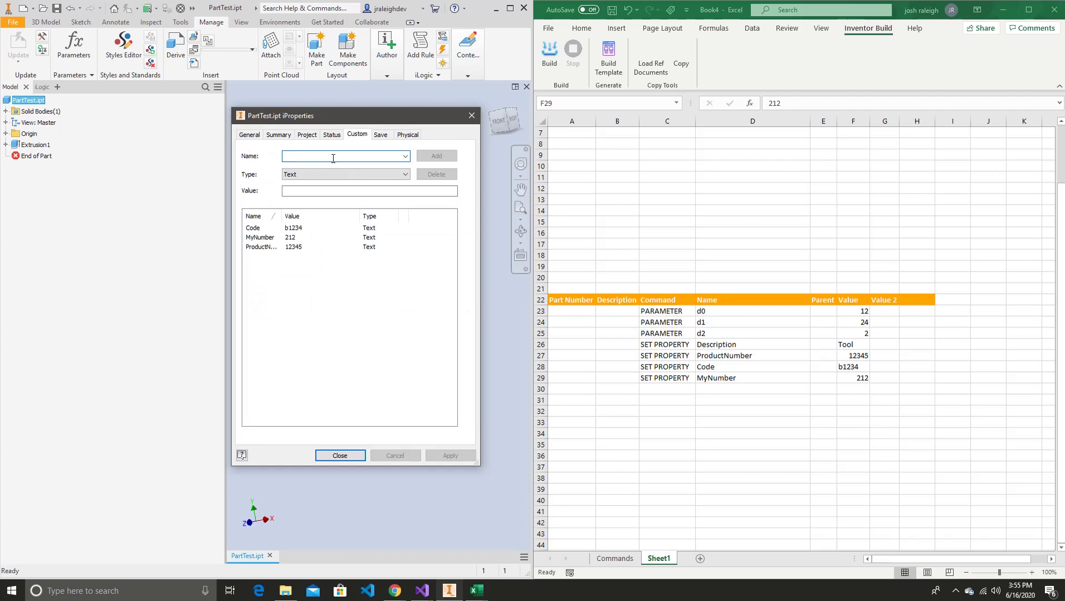
text(M)
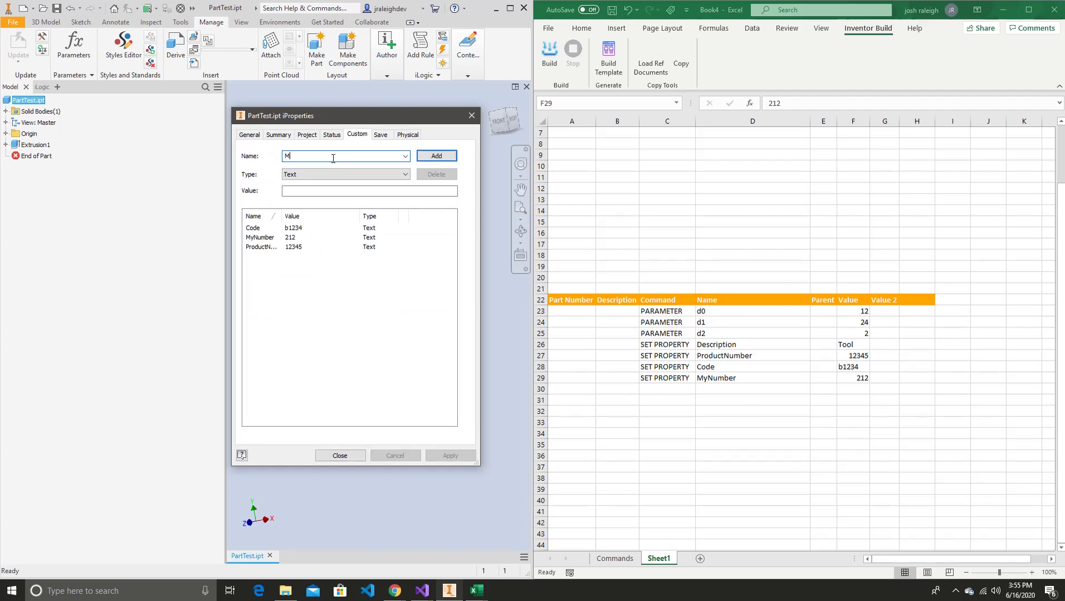
text(YCode)
key(Return)
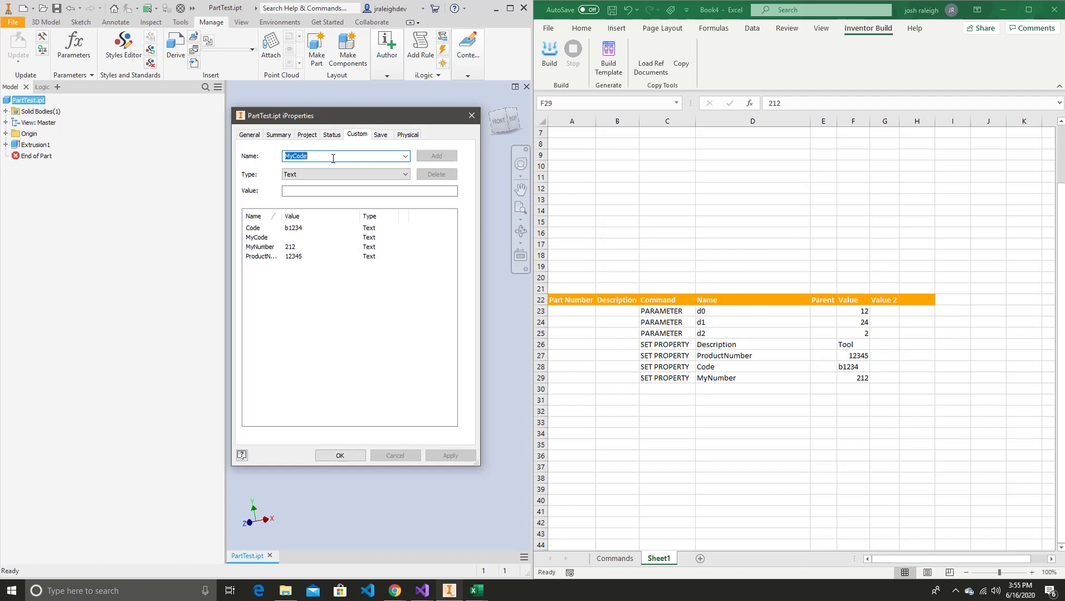
click(298, 191)
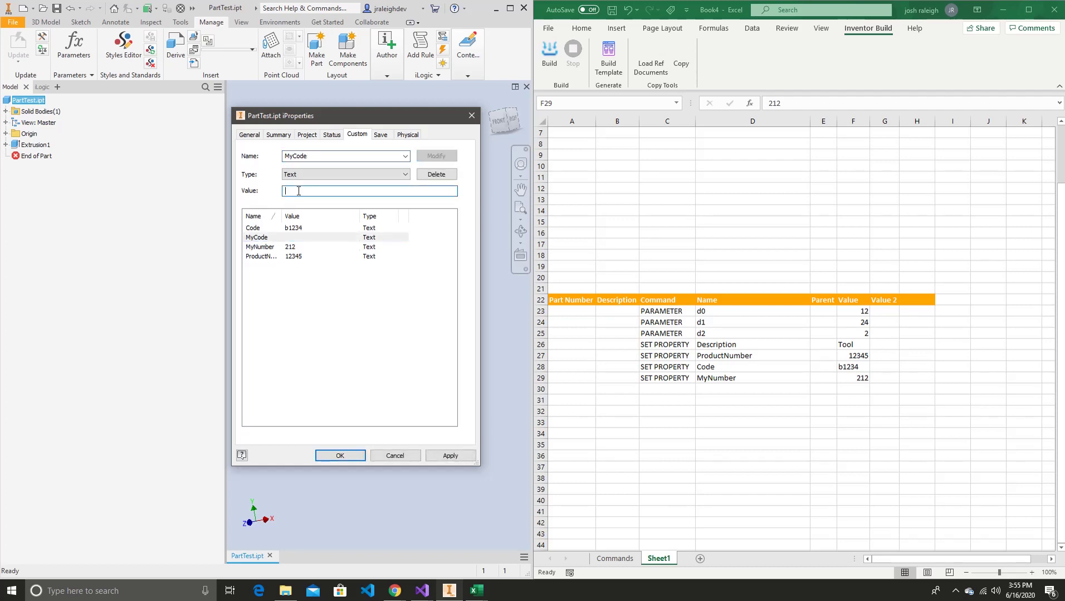
text(Value)
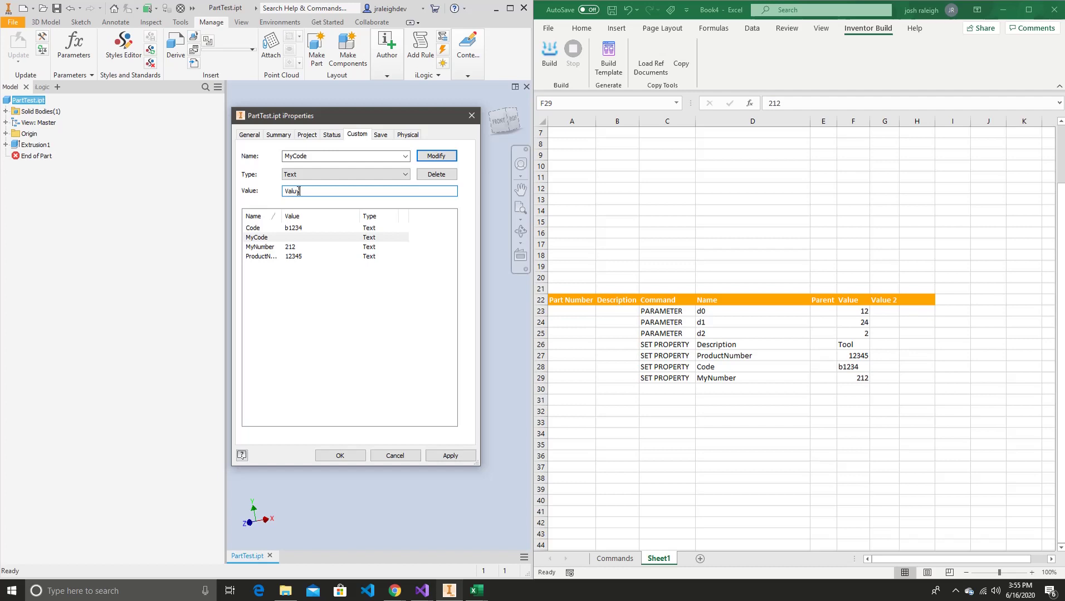
key(Return)
click(354, 456)
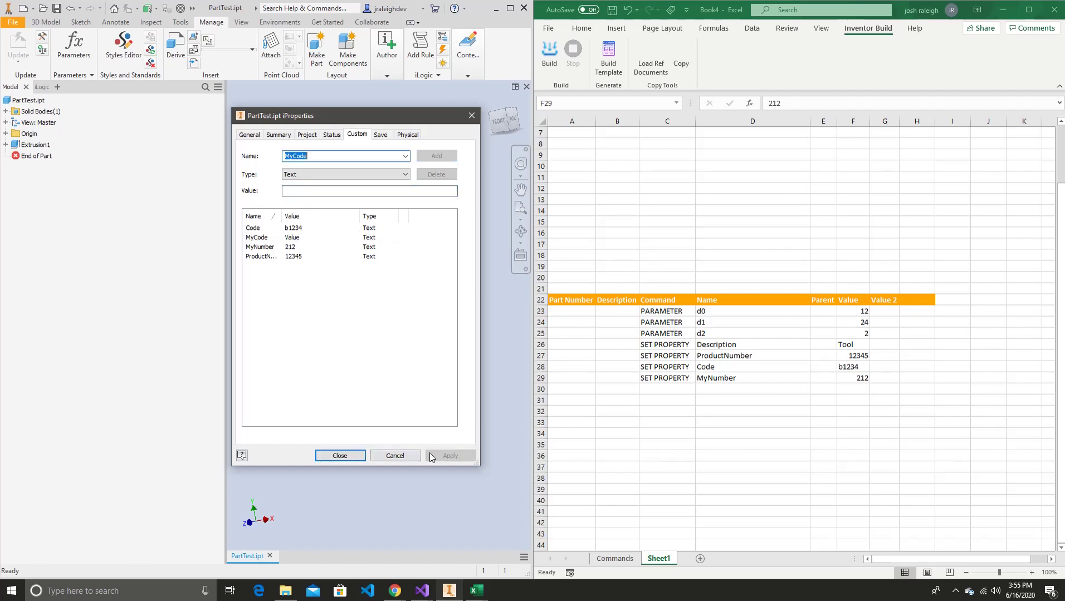
click(340, 455)
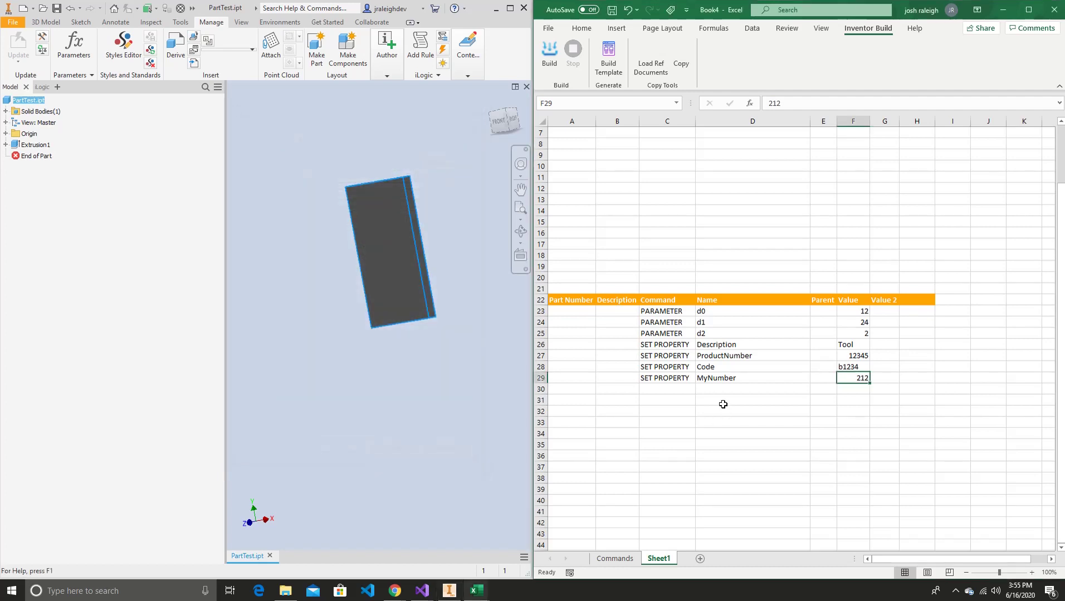
scroll(721, 405, down, 2)
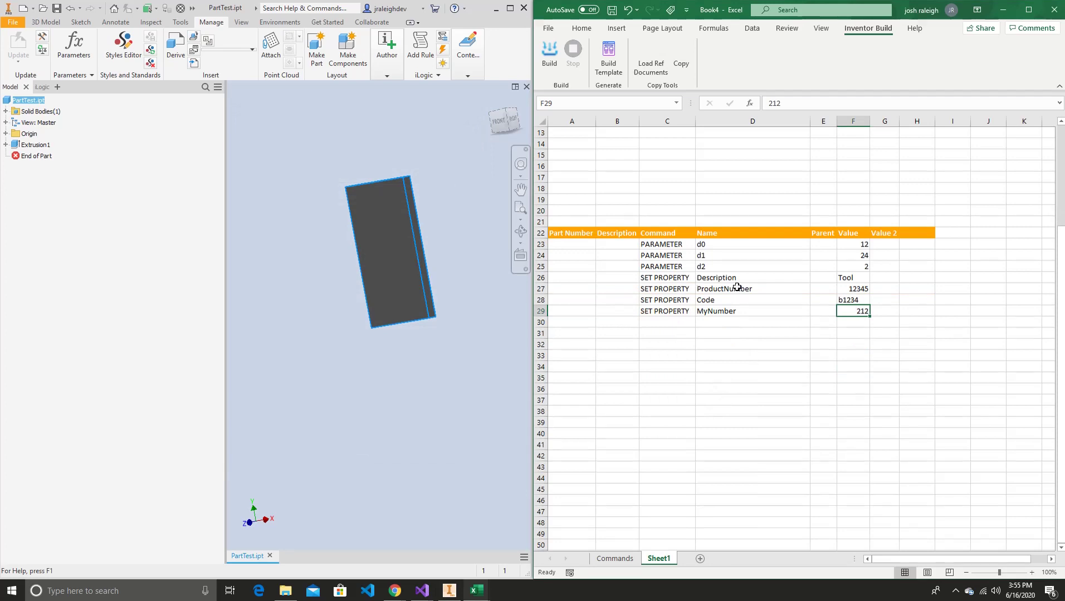
drag(844, 279, 869, 329)
click(802, 354)
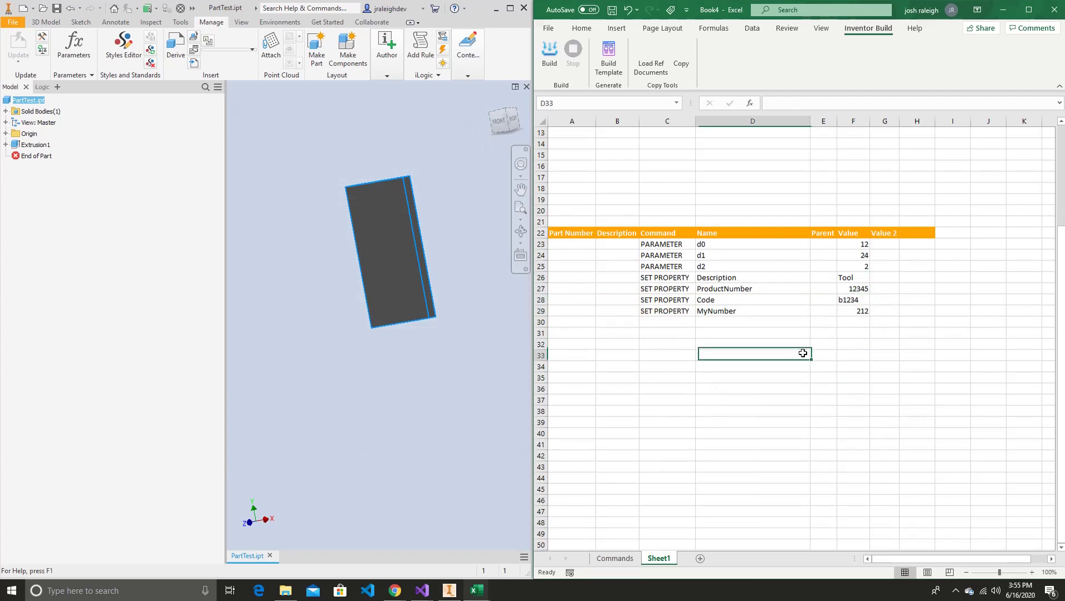
click(743, 320)
scroll(705, 355, up, 4)
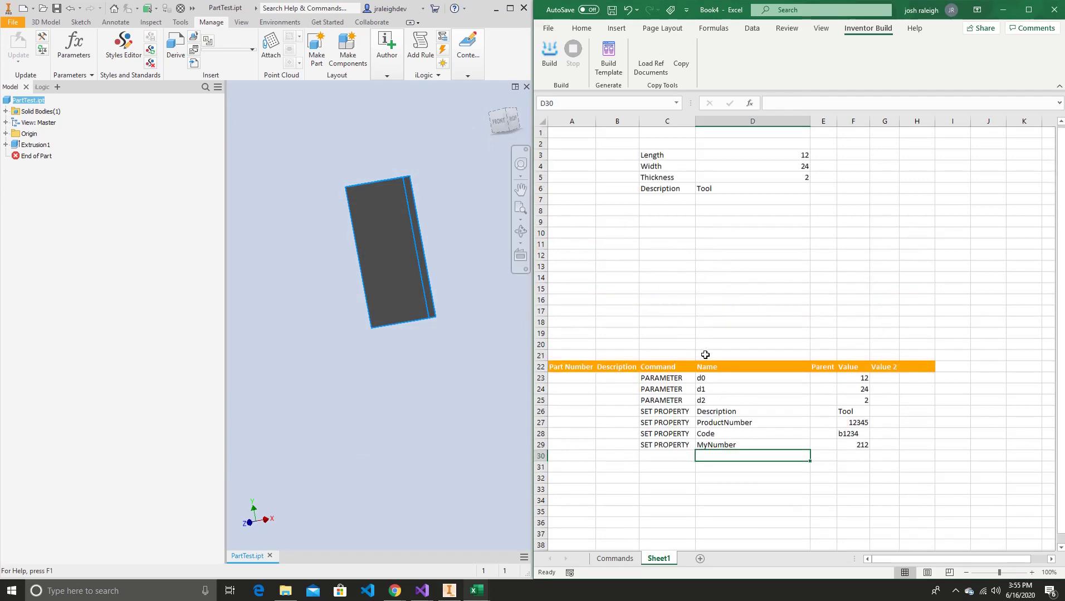
scroll(705, 355, down, 2)
click(386, 352)
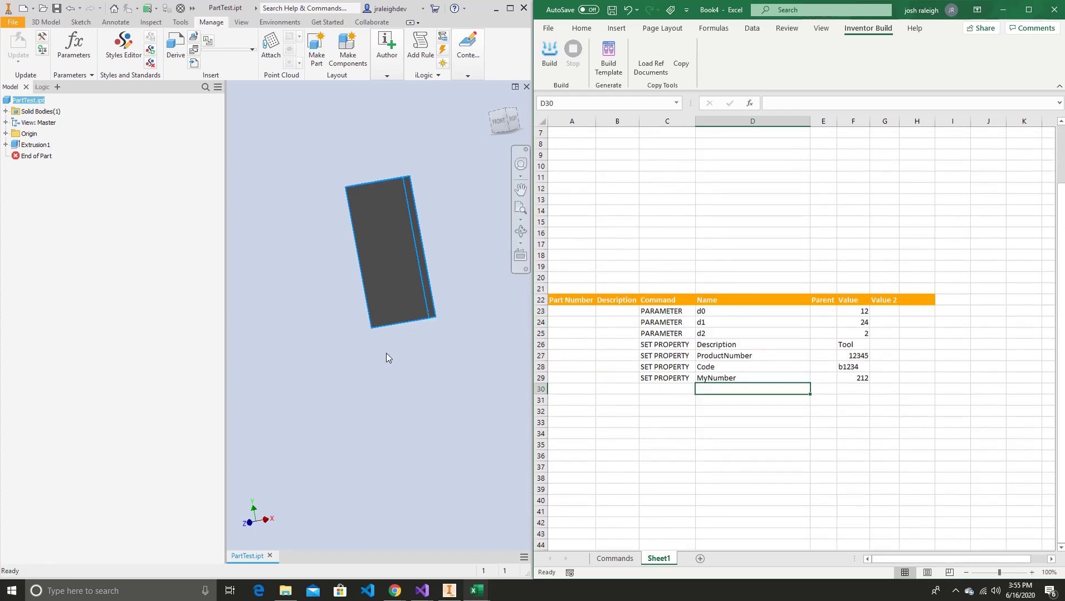
- Copy C29's SET PROPERTY command into C30, change it to FEATURE ACTIVITY, and autofit column C
click(662, 390)
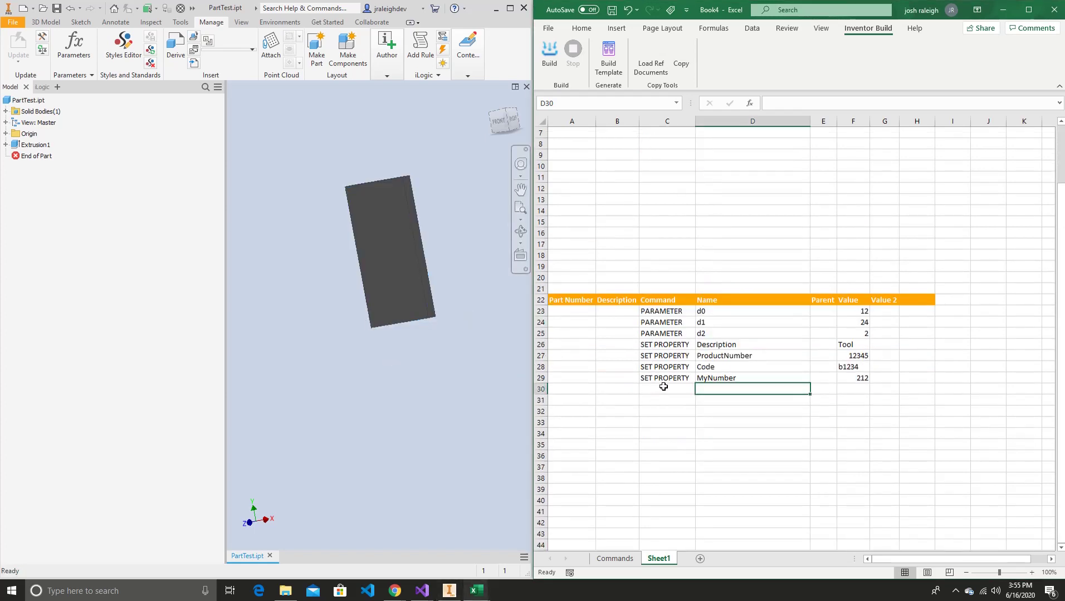
click(663, 379)
key(ctrl+c)
click(672, 390)
key(ctrl+v)
click(700, 389)
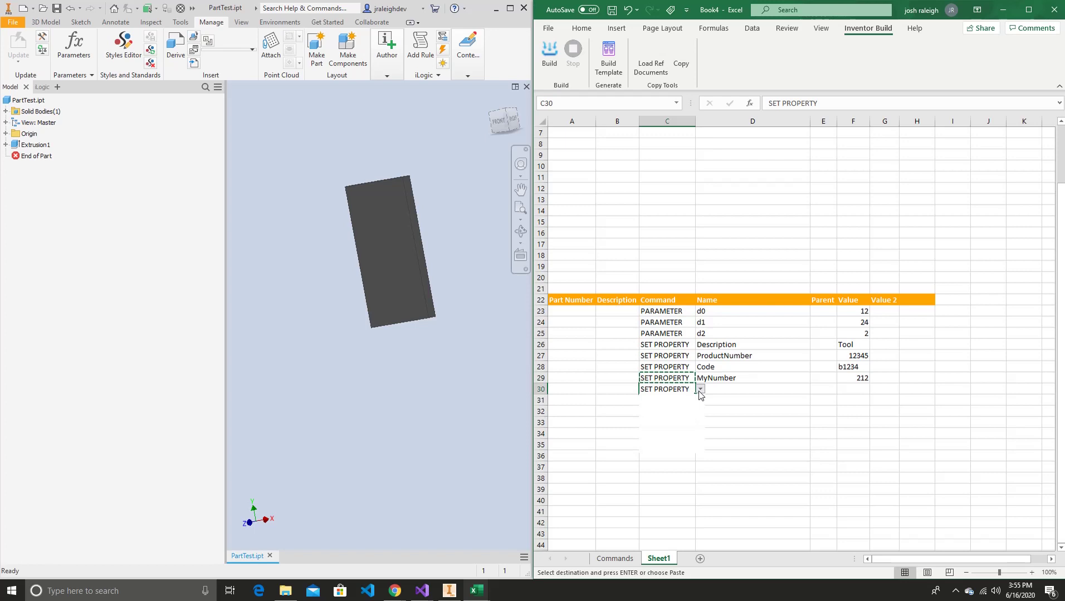
scroll(701, 436, down, 3)
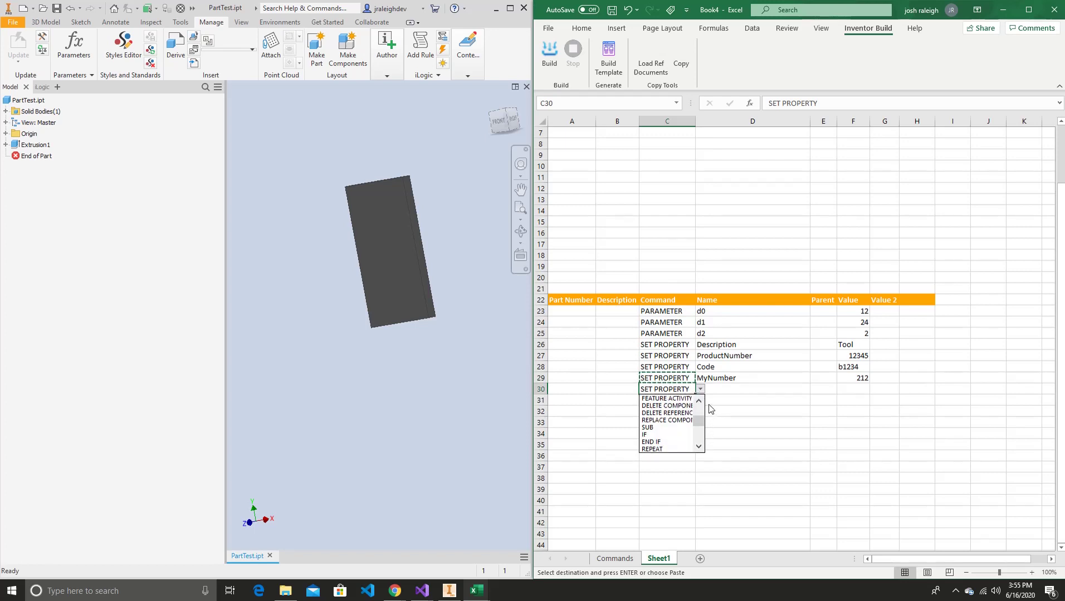
click(666, 407)
click(729, 390)
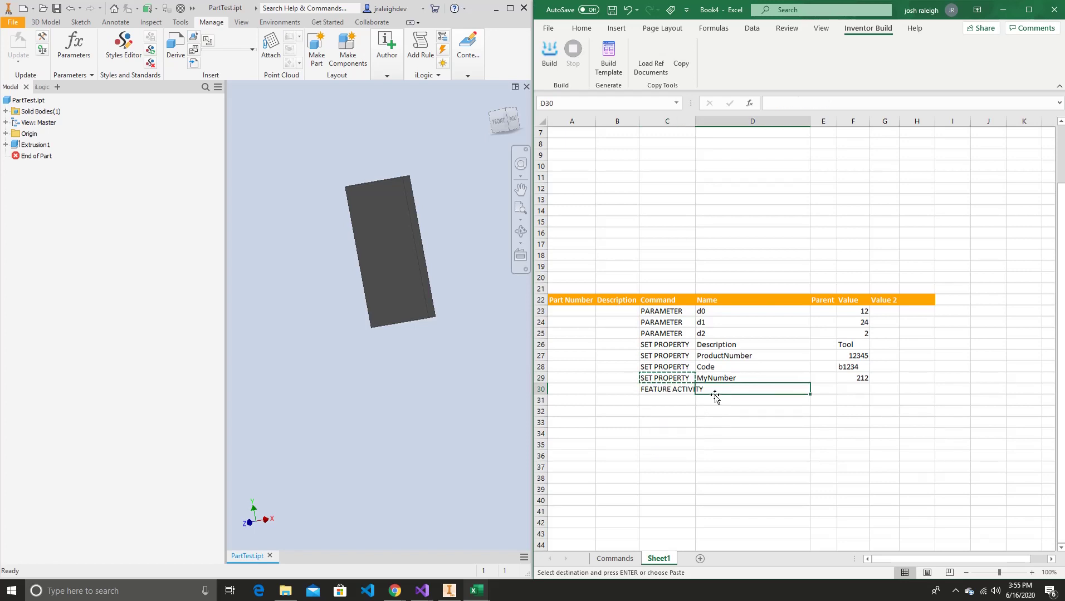
double_click(695, 122)
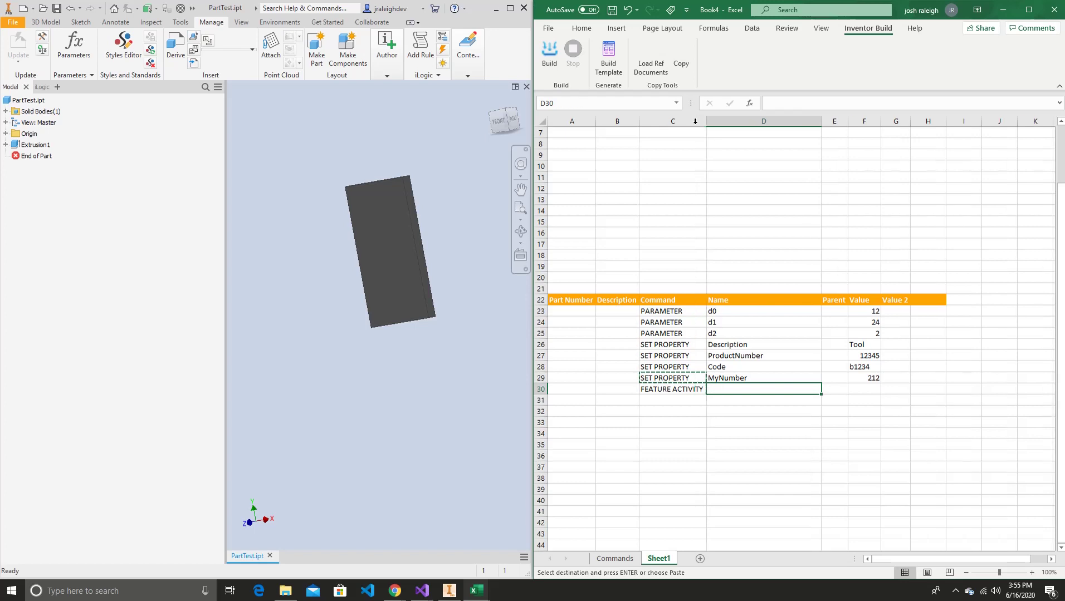
click(770, 397)
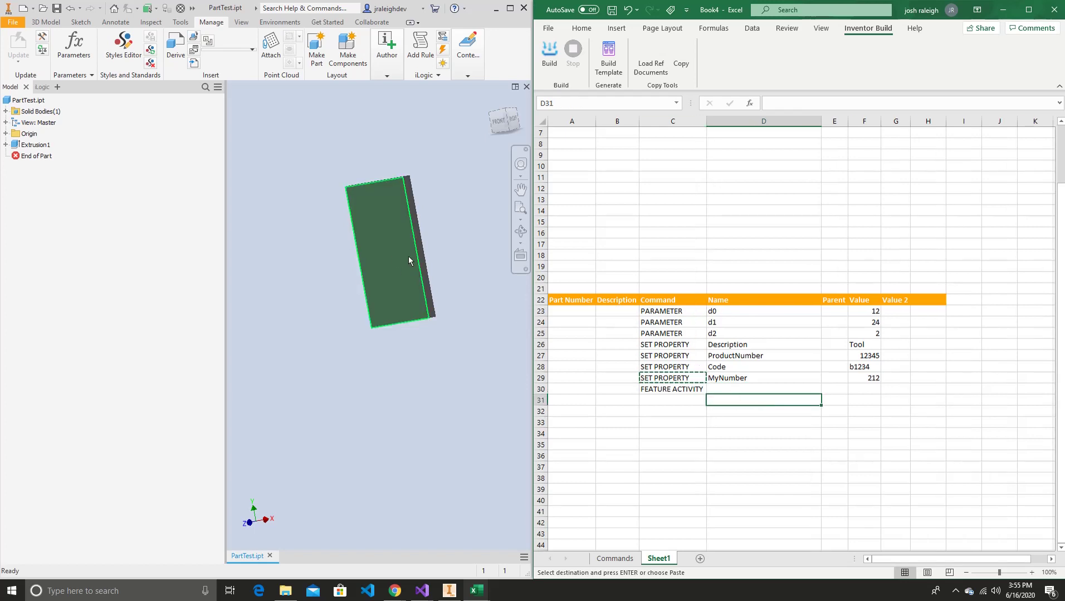
- Sketch a small circle on the block's front face and extrude it as a 2 in cut, creating Extrusion2
click(451, 208)
key(s)
click(384, 240)
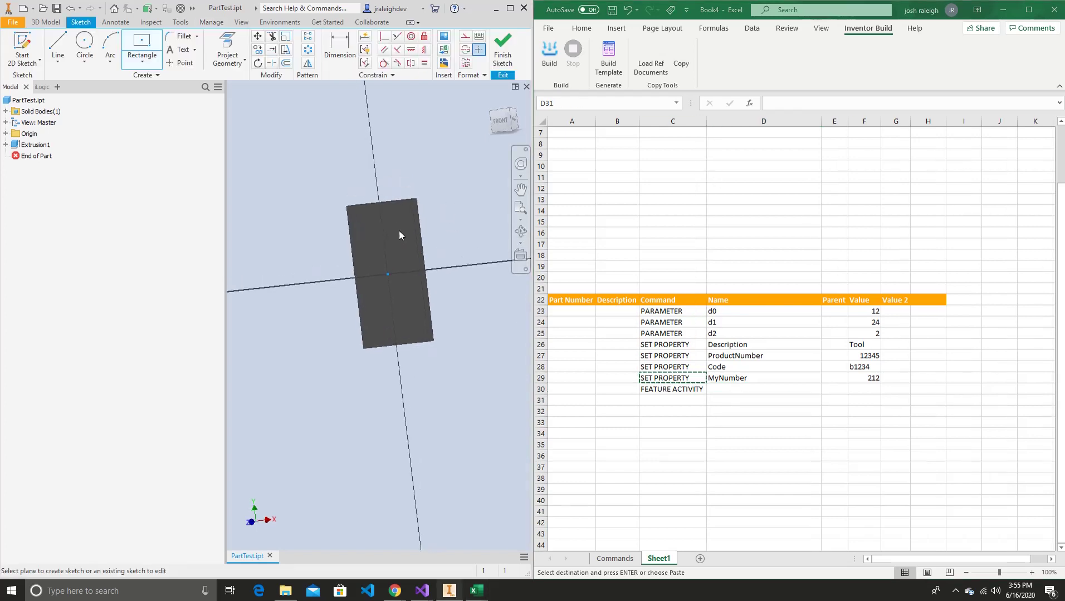
click(378, 286)
click(390, 273)
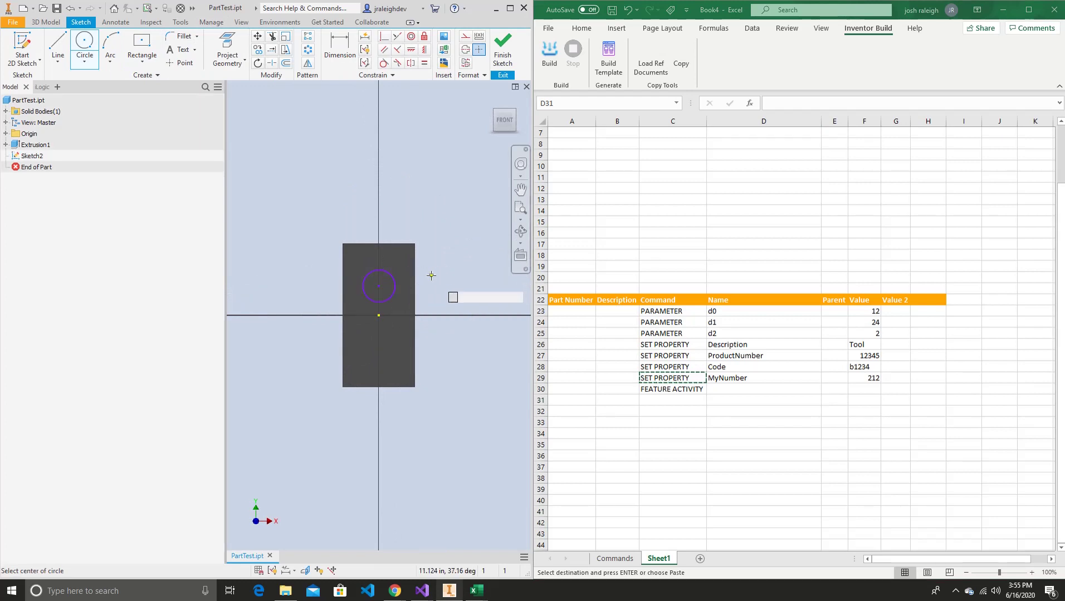
key(e)
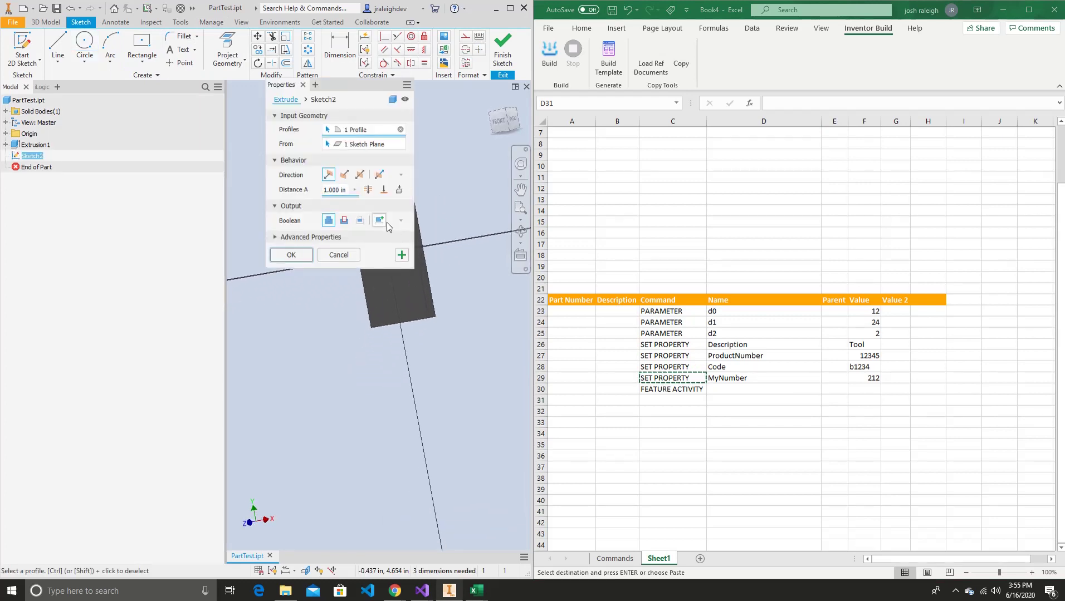
middle_drag(482, 255, 529, 311)
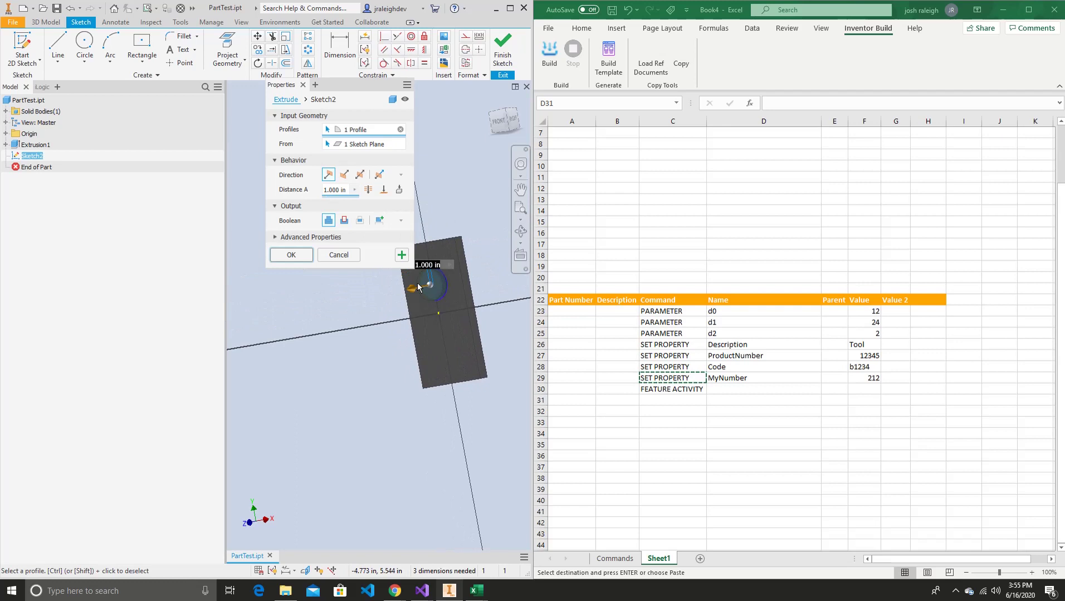
click(350, 177)
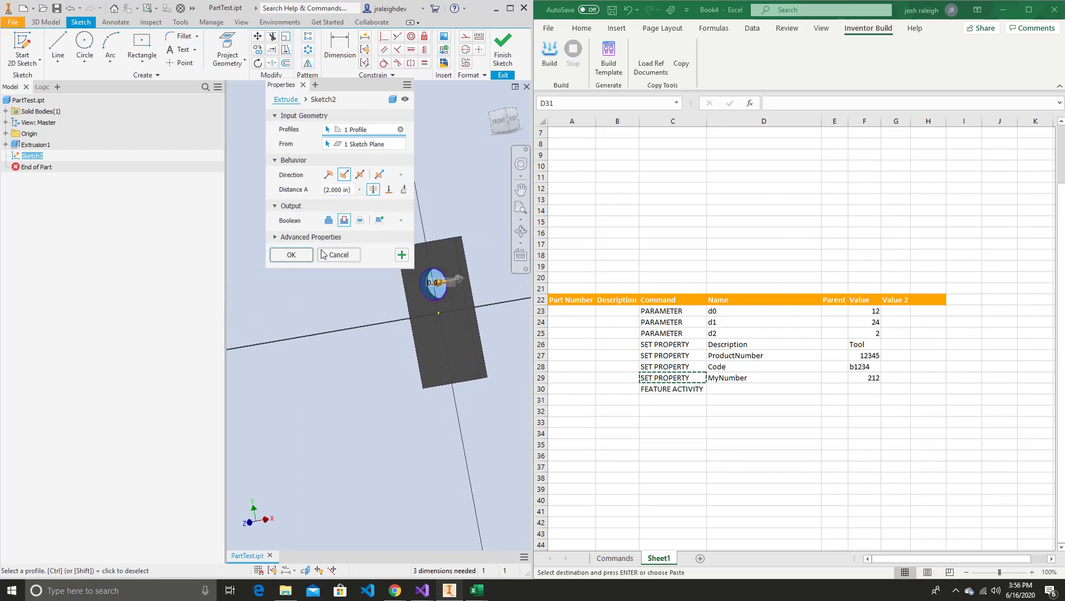
click(290, 255)
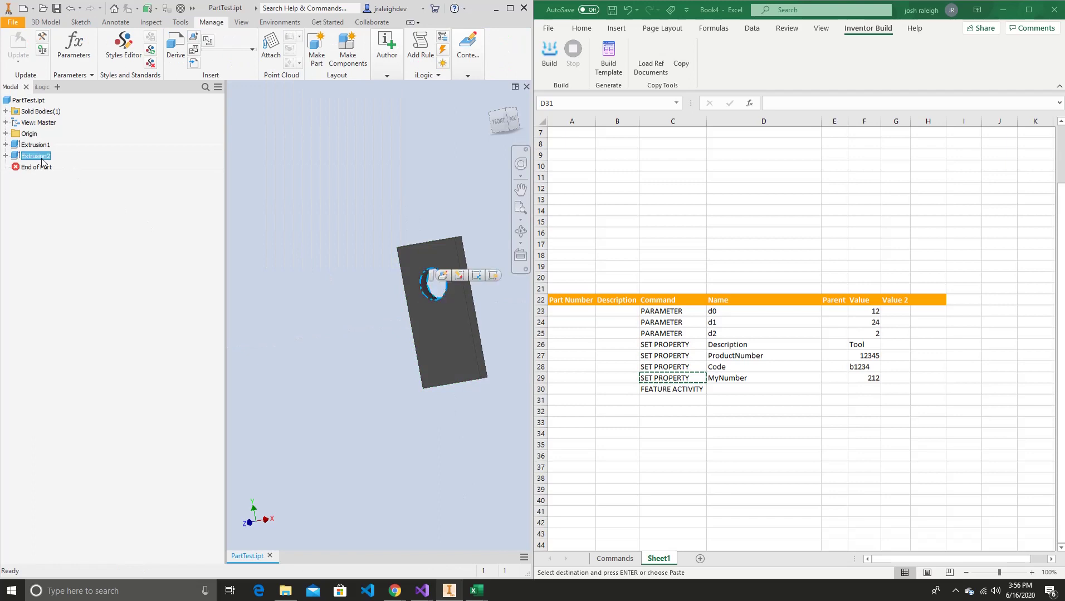
click(725, 389)
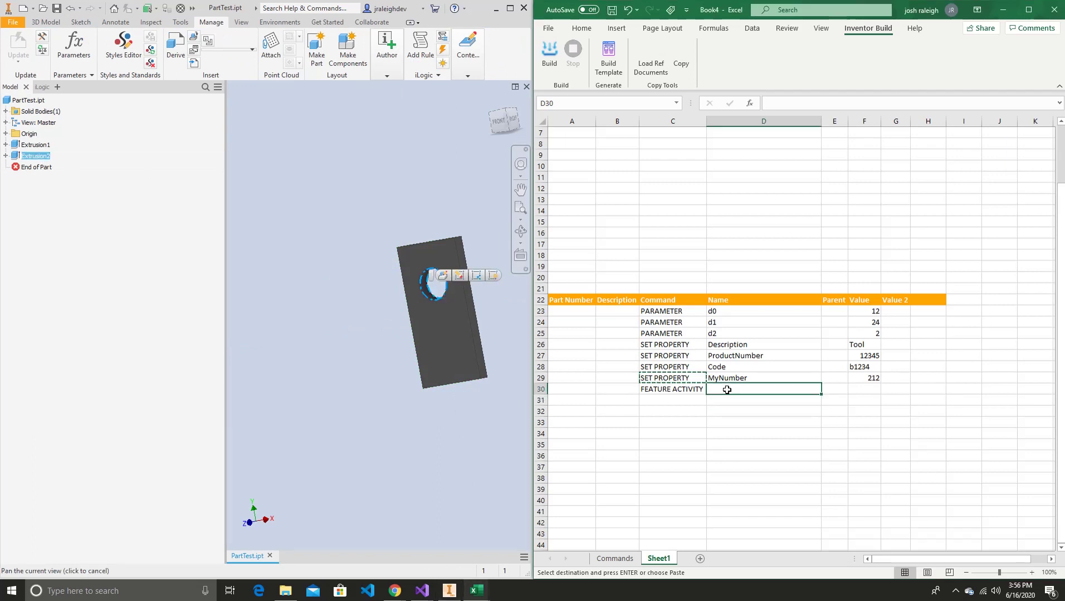
text(Extrusion)
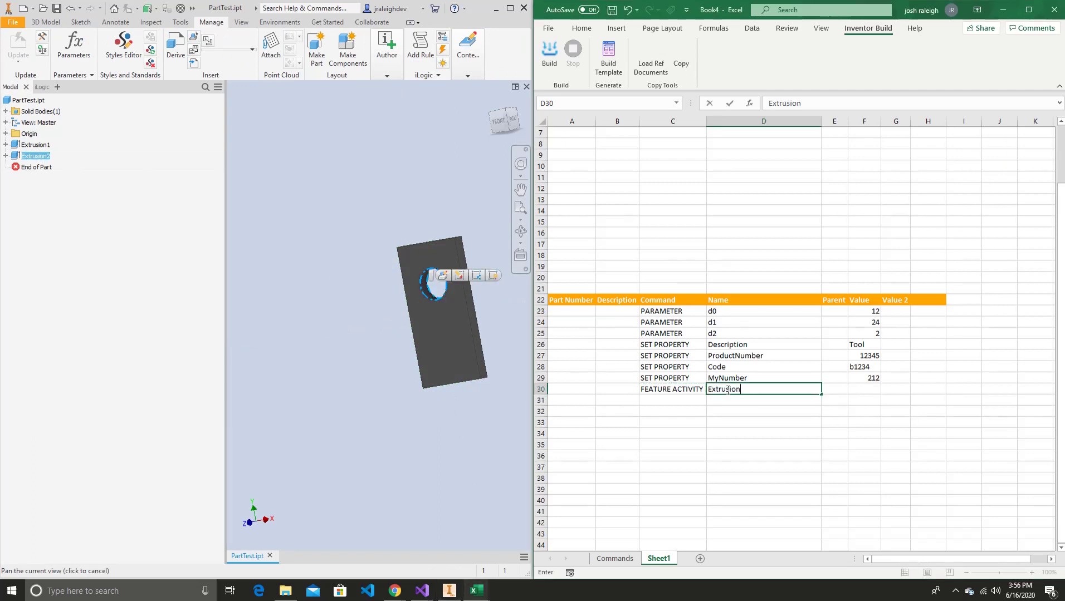
text(2)
key(Tab)
key(Tab)
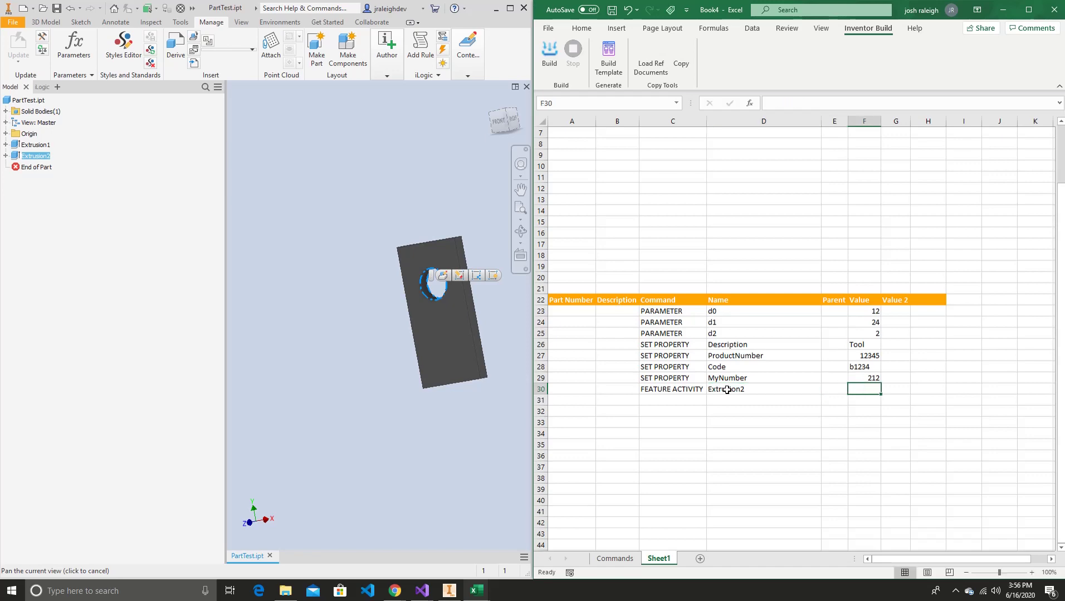
click(615, 559)
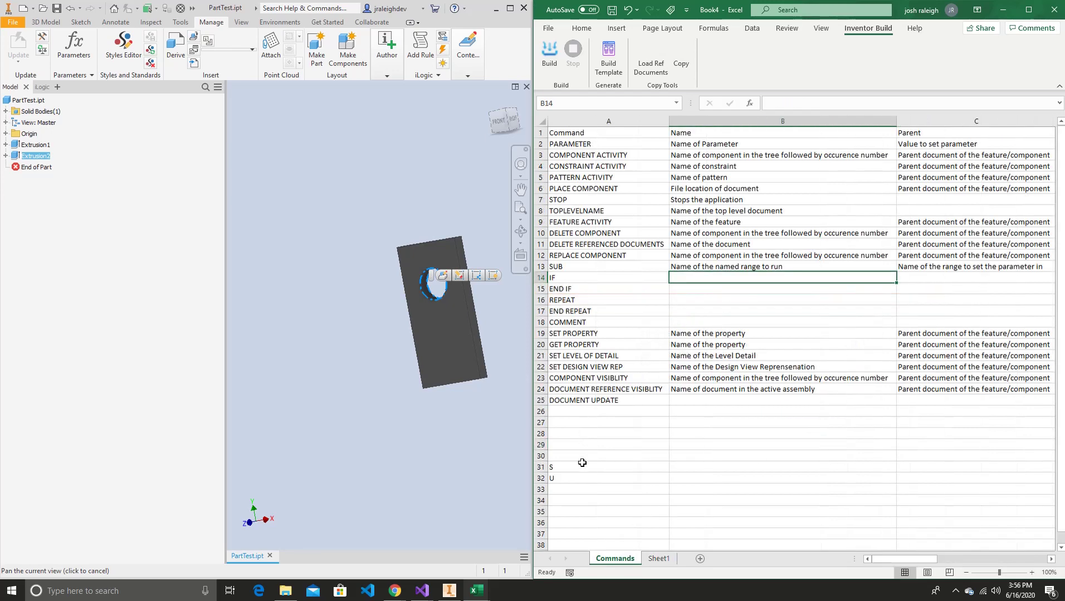
drag(580, 467, 580, 477)
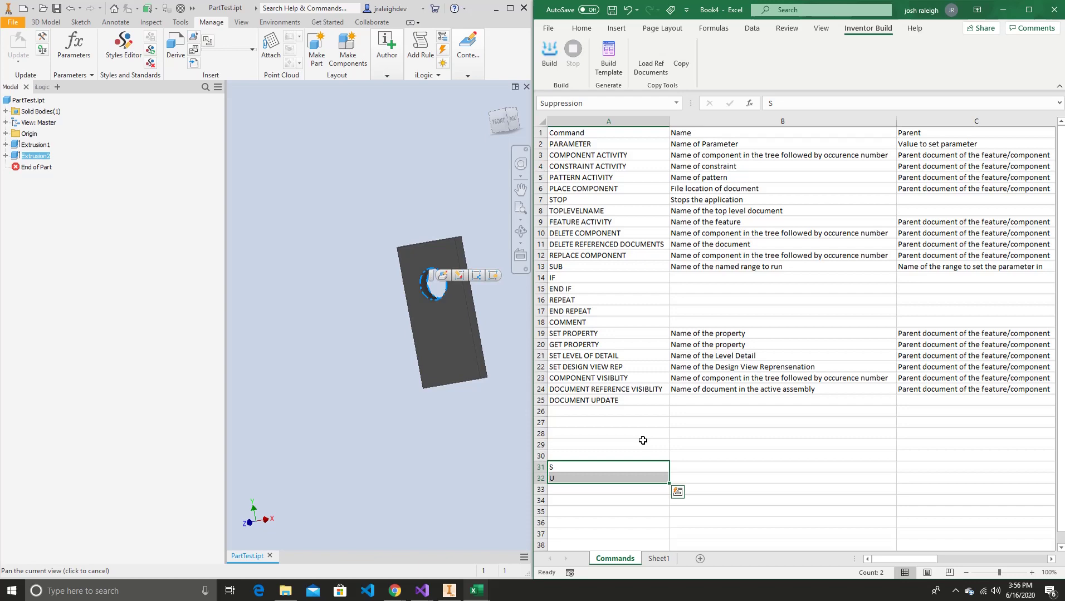
click(659, 558)
click(814, 443)
click(865, 388)
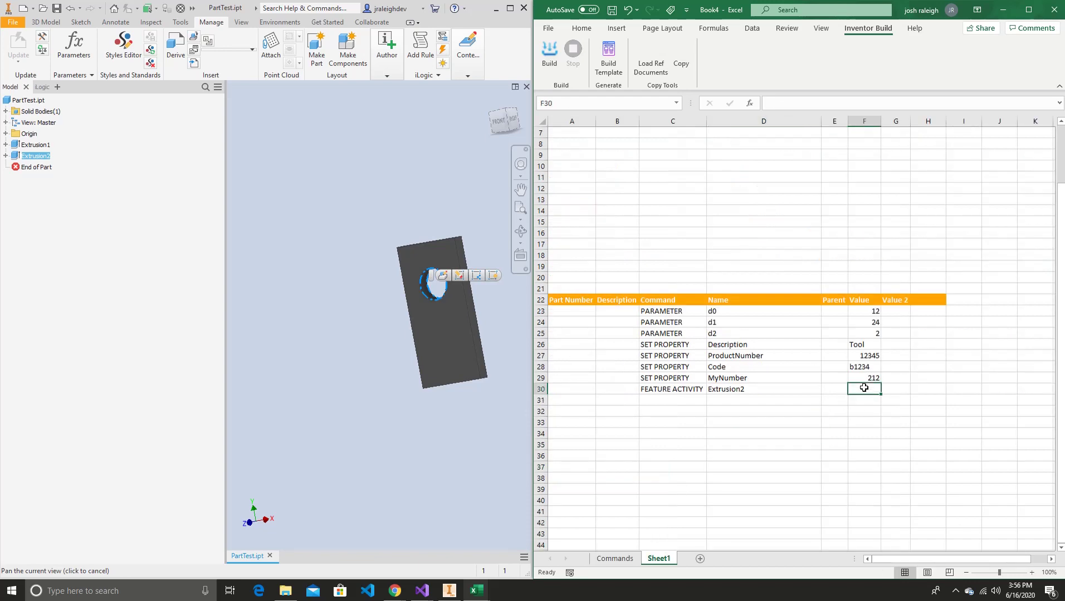
text(u)
key(Return)
click(864, 388)
- Give cell F30 list data validation with =Suppression as its source
click(750, 32)
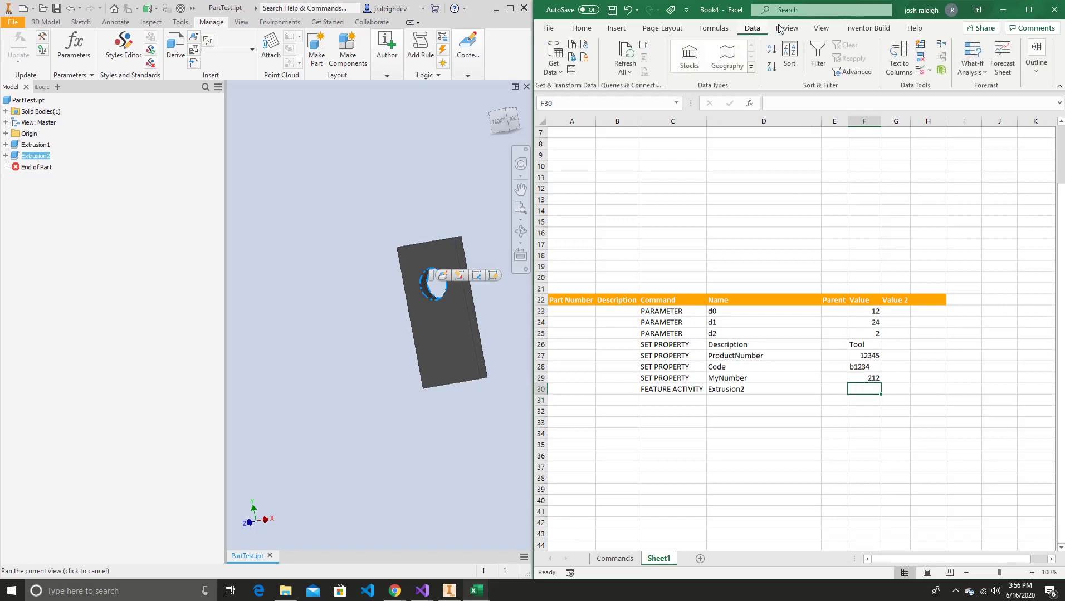
click(930, 70)
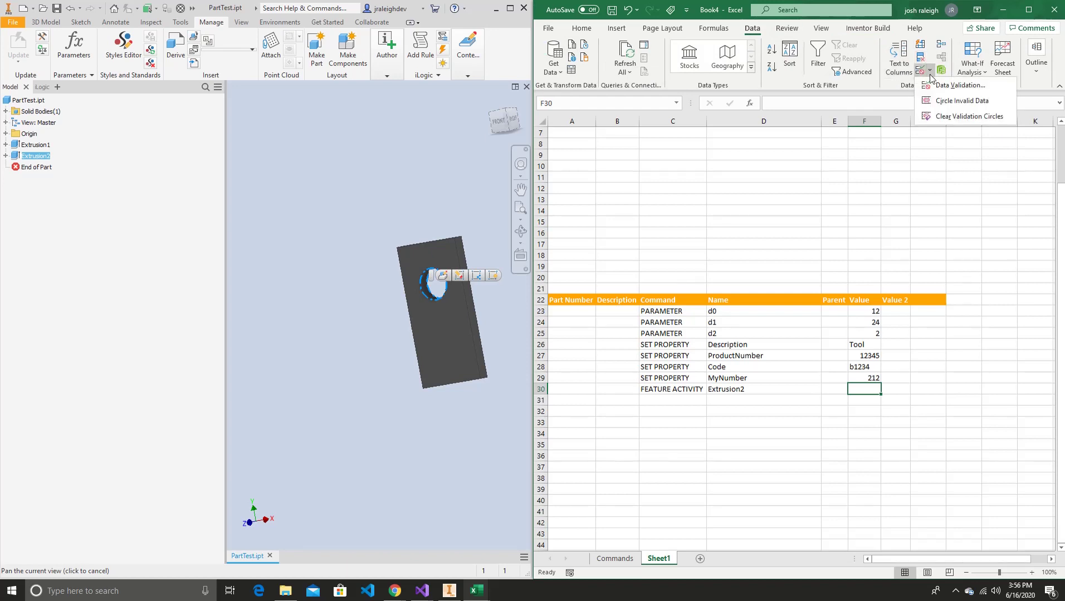
click(947, 84)
click(939, 219)
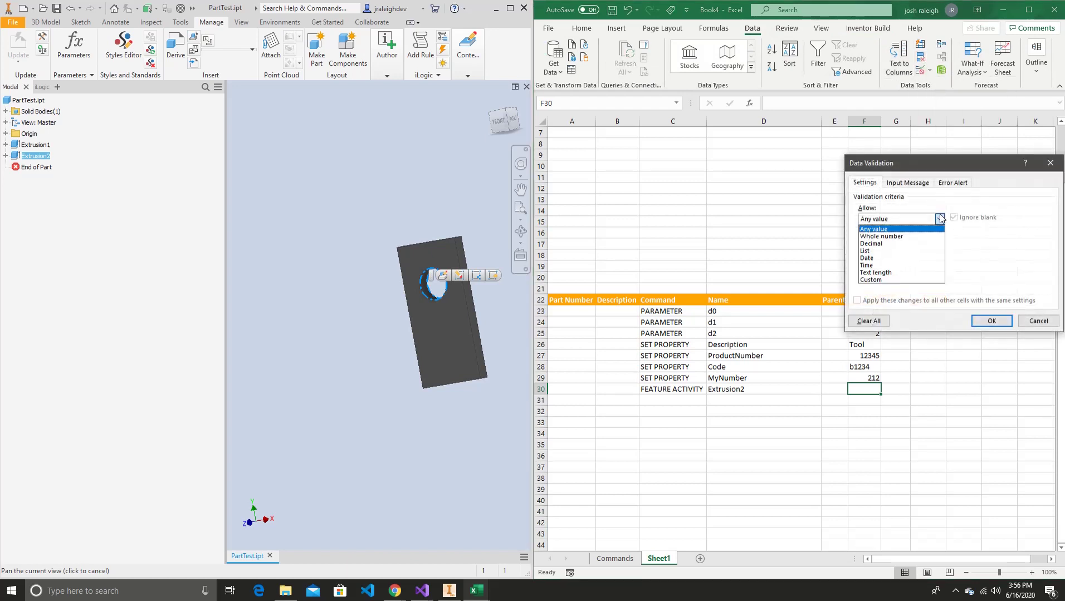
click(874, 251)
click(934, 265)
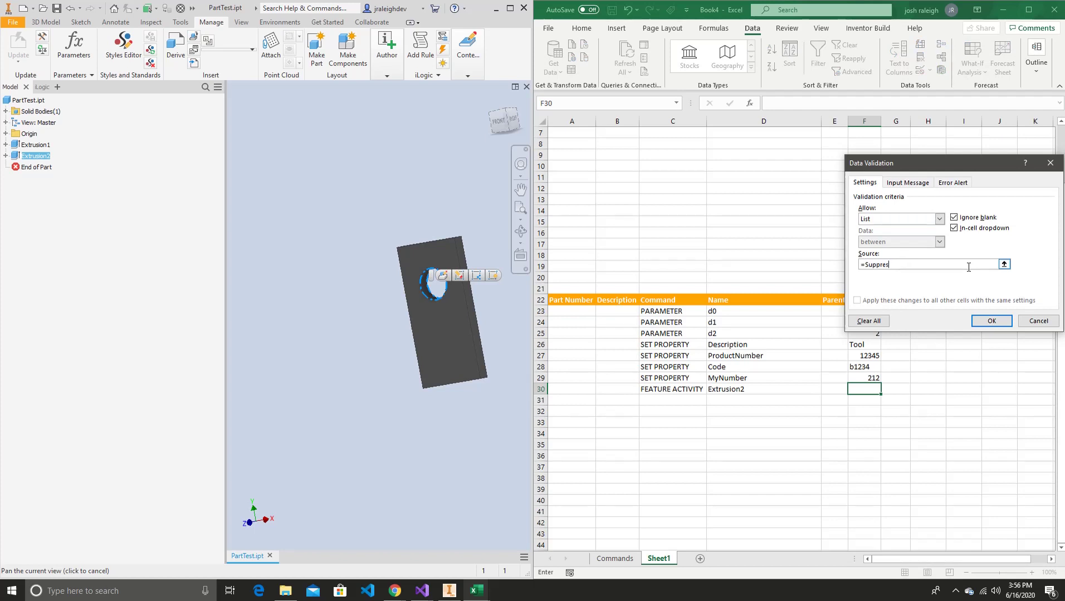
text(on)
key(Return)
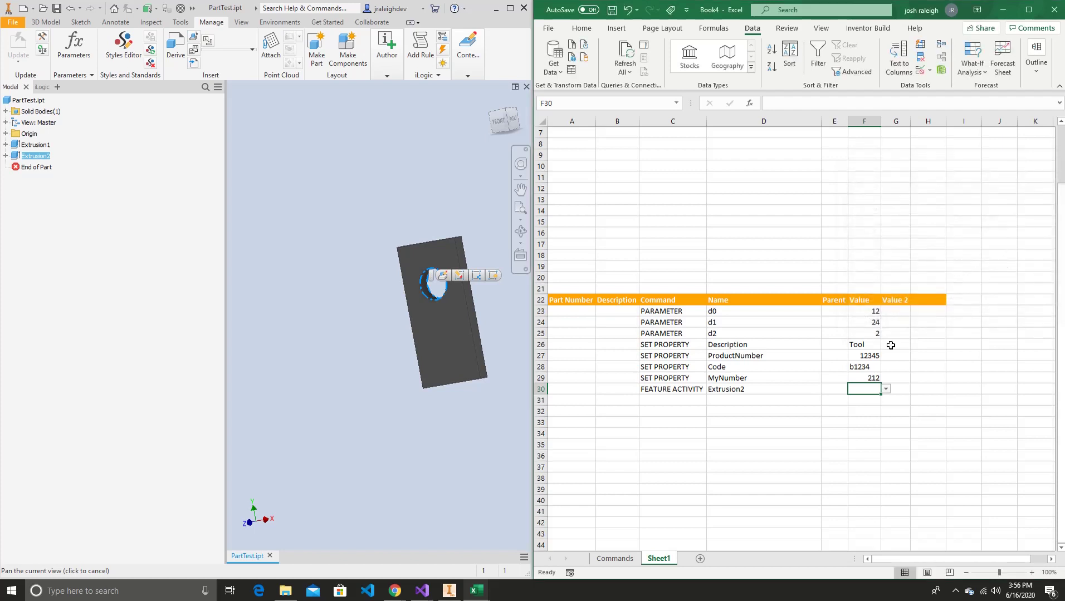
- Set F30 for Extrusion2 to S and build to suppress the hole
click(886, 392)
click(852, 399)
click(849, 407)
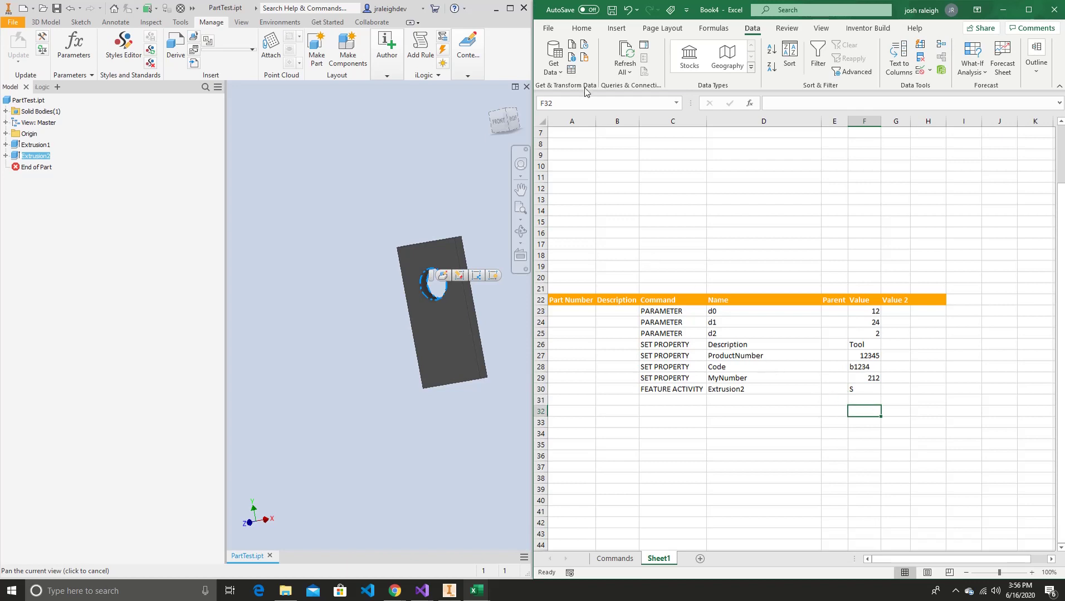
click(867, 28)
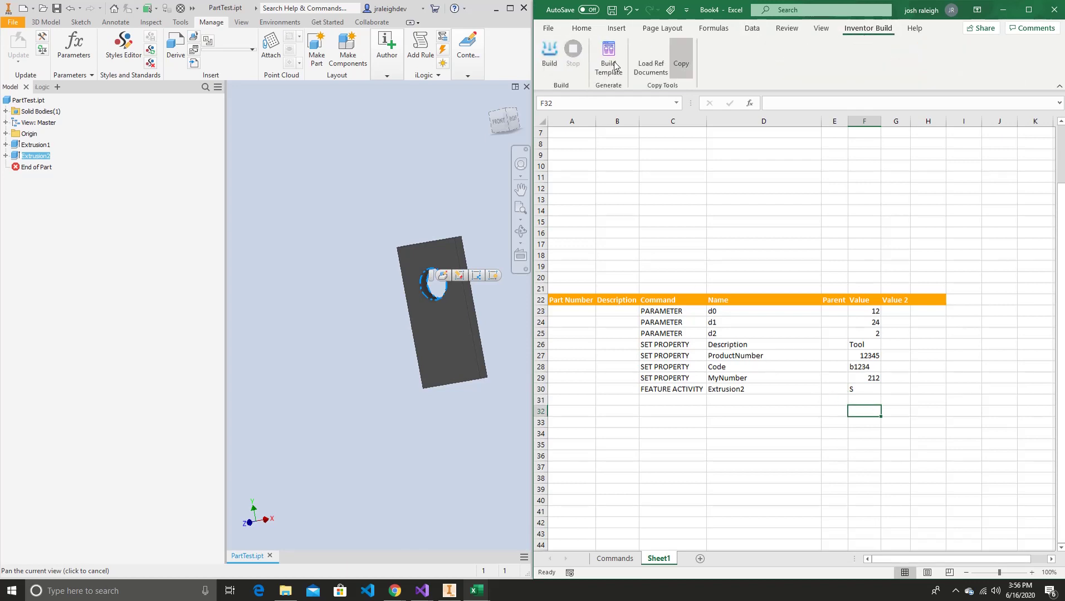
click(549, 55)
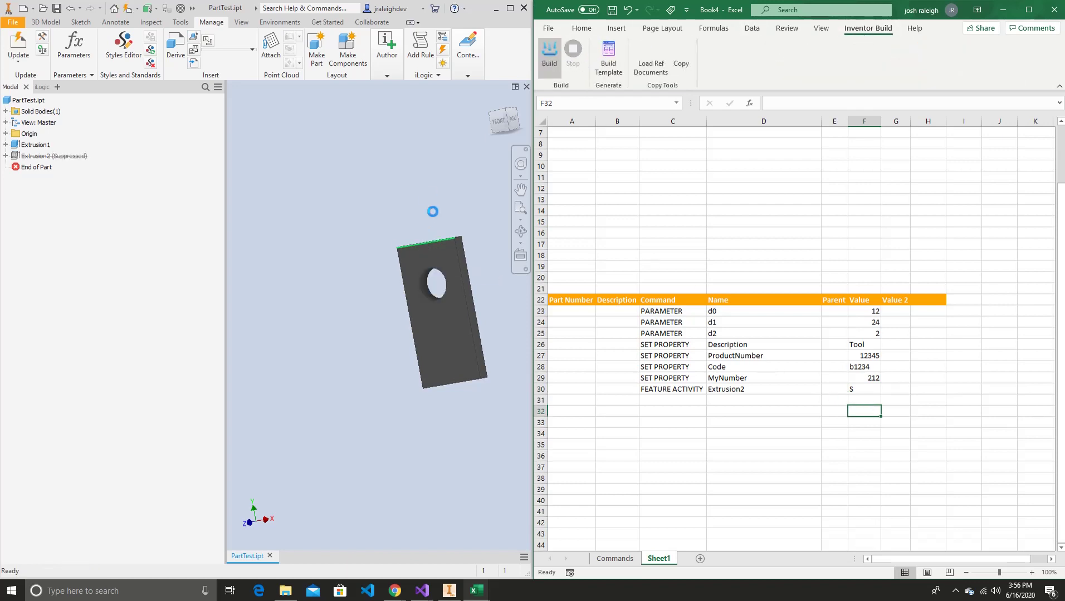
click(561, 339)
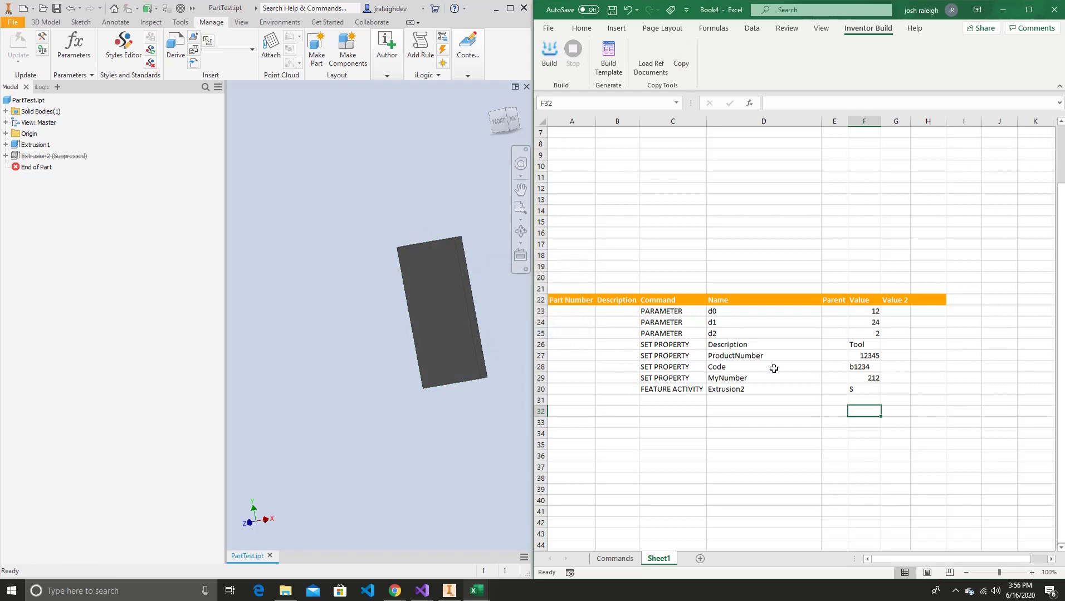
- Change F30 back to U and rebuild so the hole is restored
click(863, 391)
text(U)
click(885, 401)
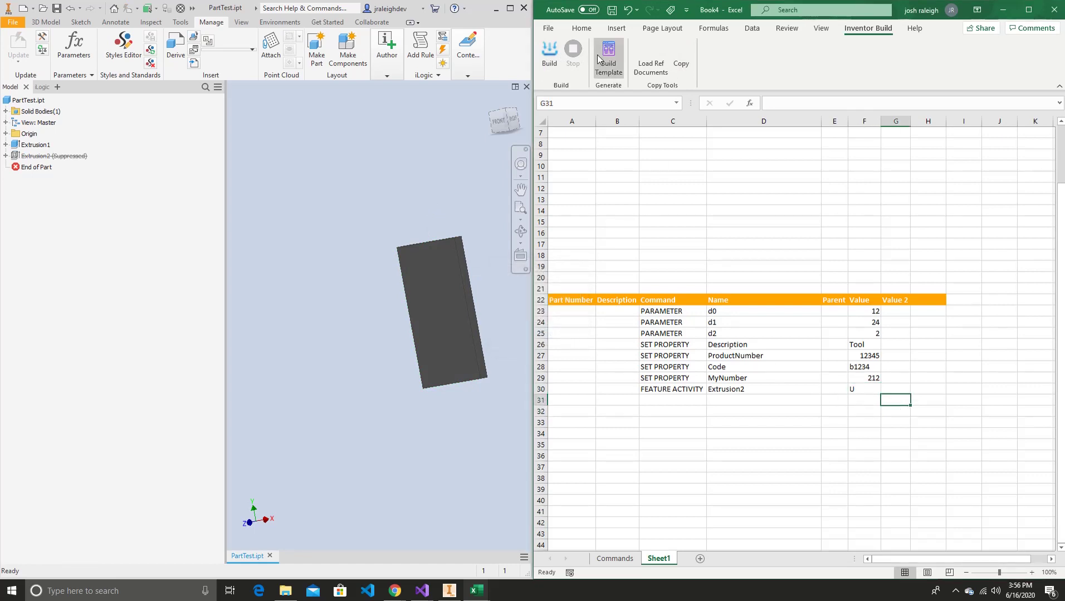
click(549, 56)
click(553, 334)
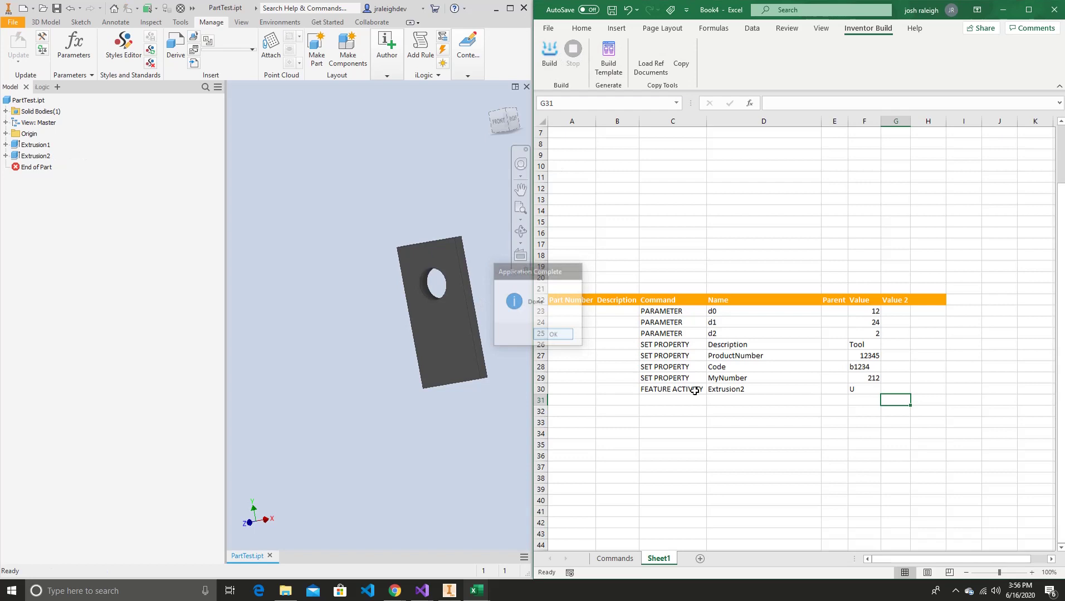
click(709, 400)
scroll(730, 416, down, 2)
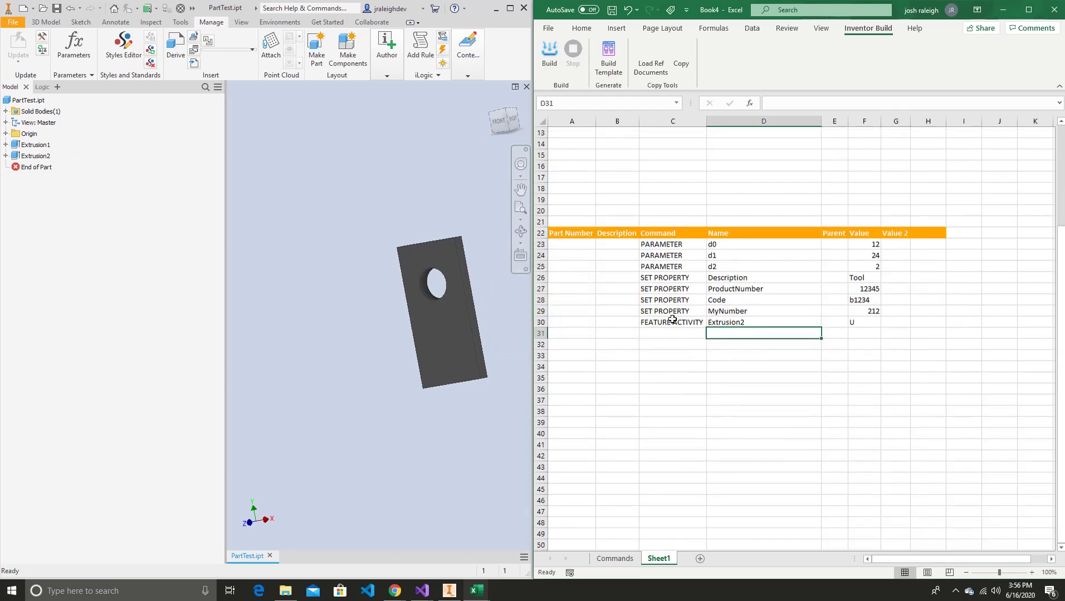
- Review the Extrusion2 row C30:F30, orbit the part, then switch to the Commands sheet
drag(672, 320, 863, 323)
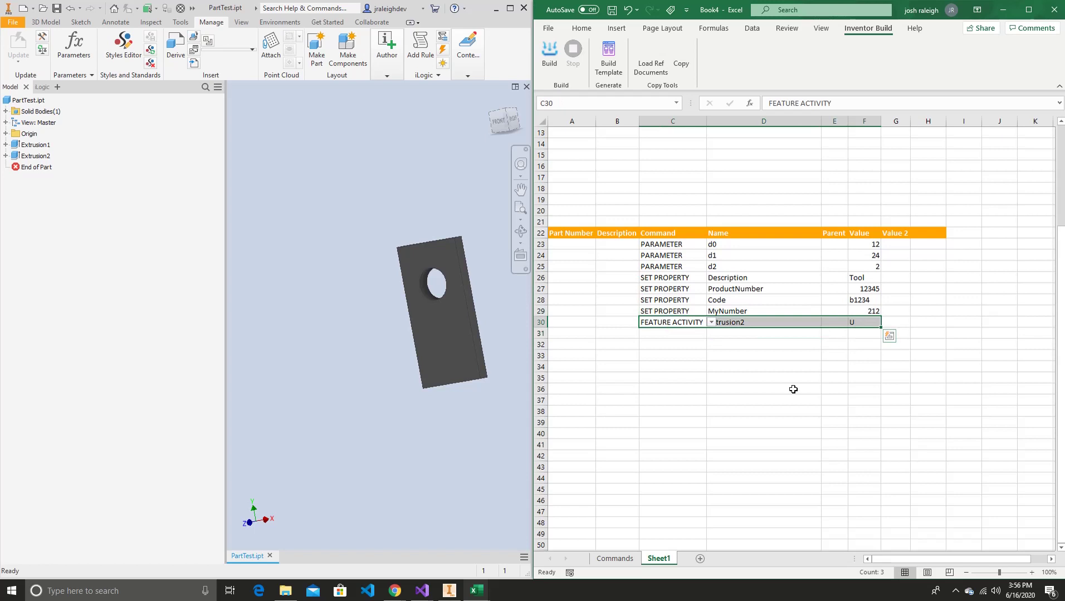
click(793, 390)
shift+middle_drag(459, 285, 720, 315)
click(718, 355)
click(672, 333)
click(615, 558)
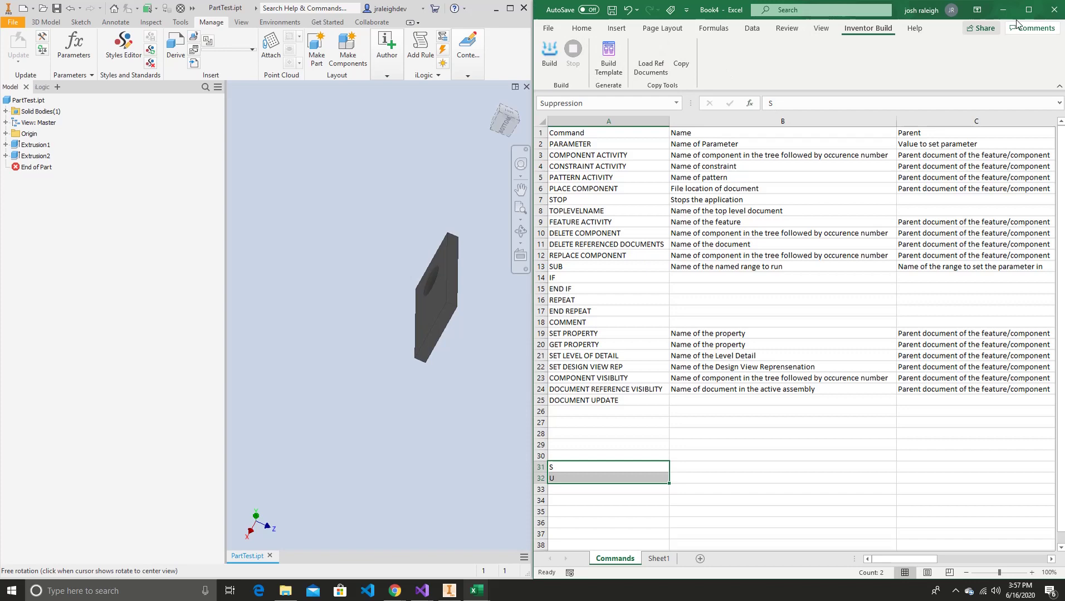
- Close Book4 without saving and close the PartTest part
click(1054, 10)
click(830, 363)
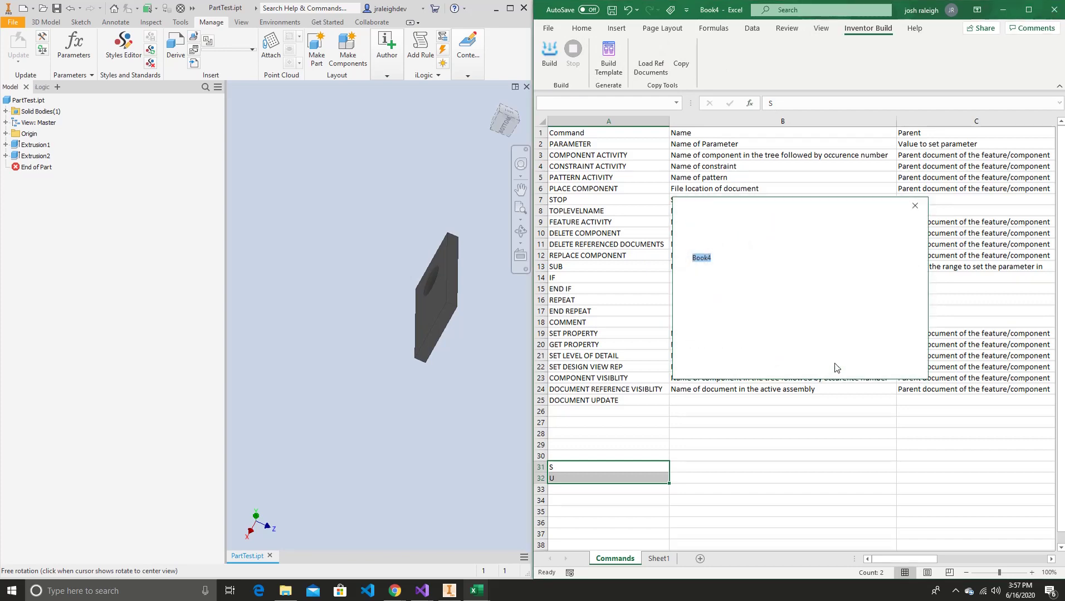
scroll(880, 295, up, 7)
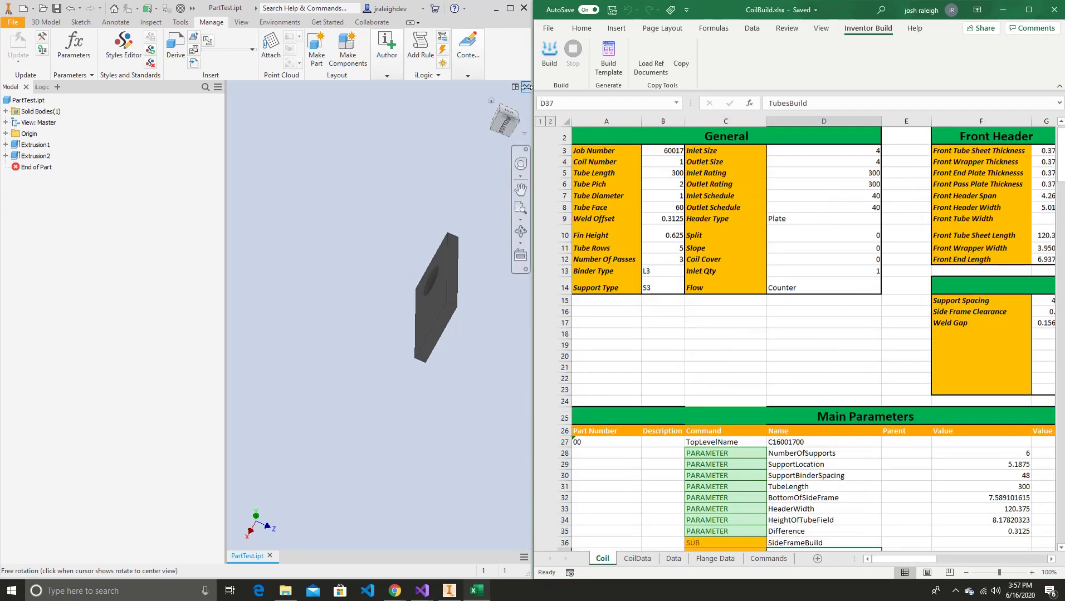
click(526, 86)
- Start opening a file in Inventor and browse the workspace to the Inventor folder
click(55, 58)
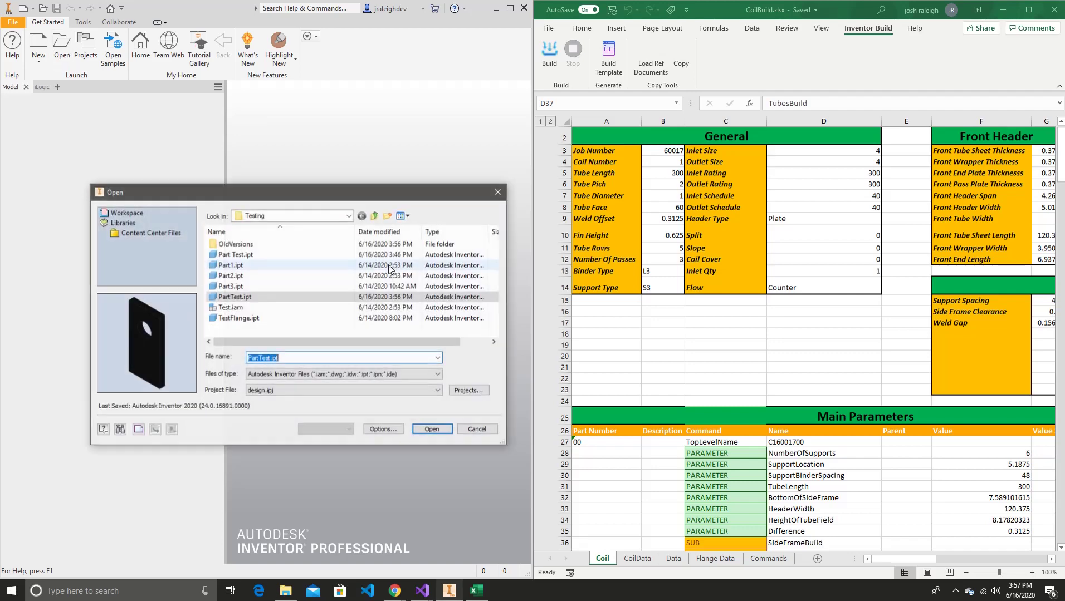
click(123, 224)
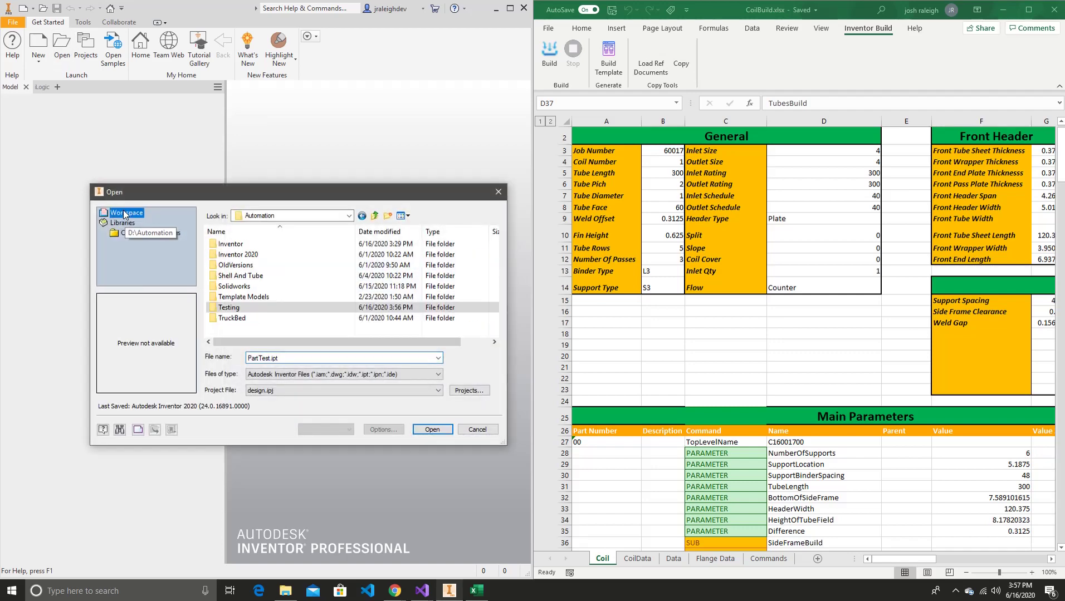
key(Escape)
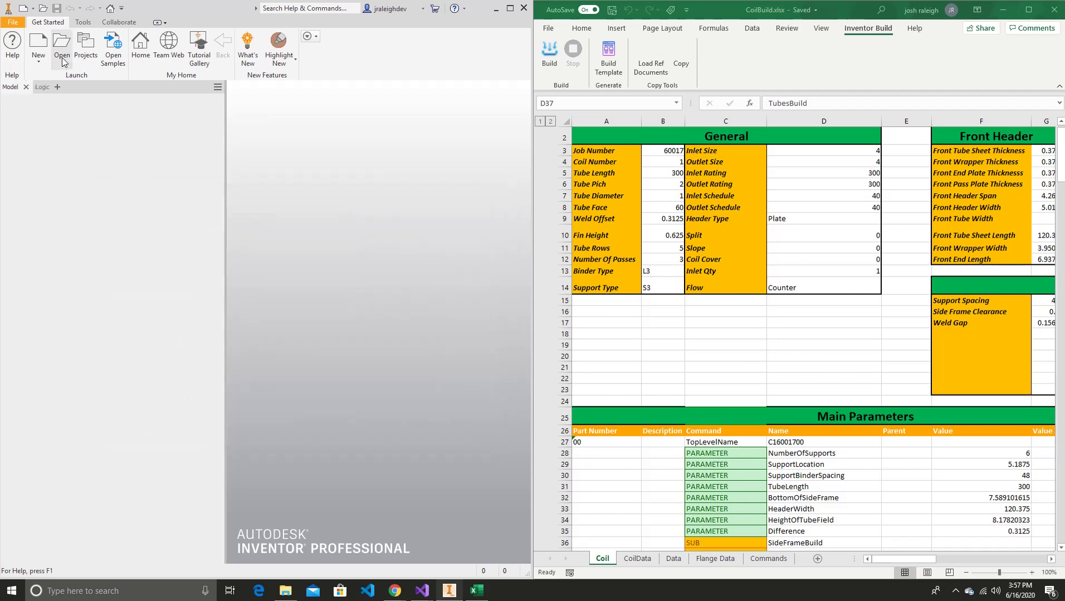
click(62, 58)
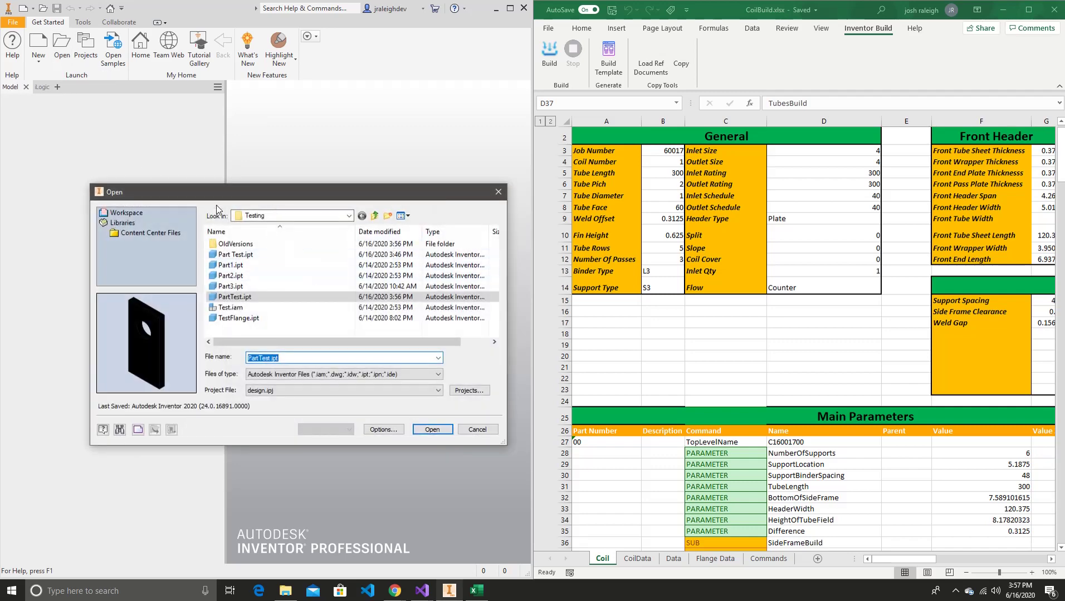
click(137, 213)
double_click(230, 244)
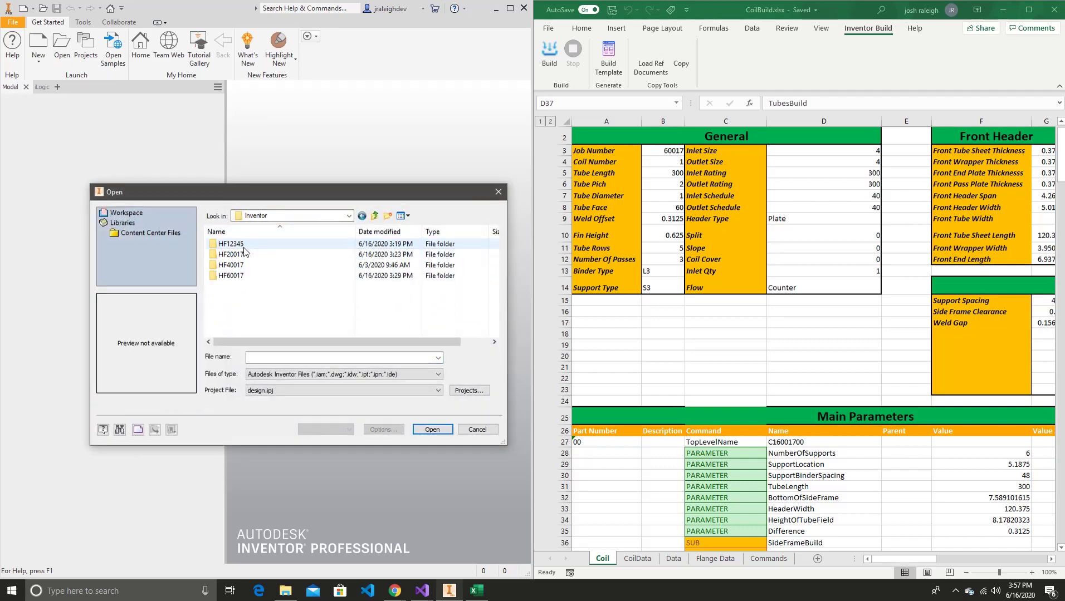
key(BackSpace)
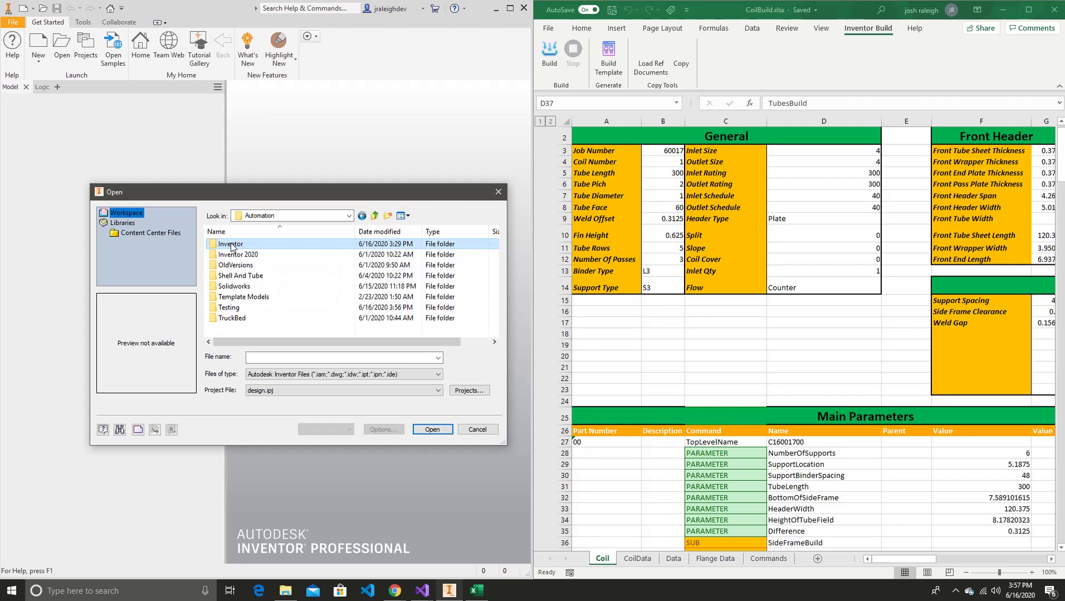
- Go through HF60017 > Coils > Coil 1 > Assemblies and open C16001700.iam
double_click(230, 245)
double_click(231, 265)
double_click(237, 245)
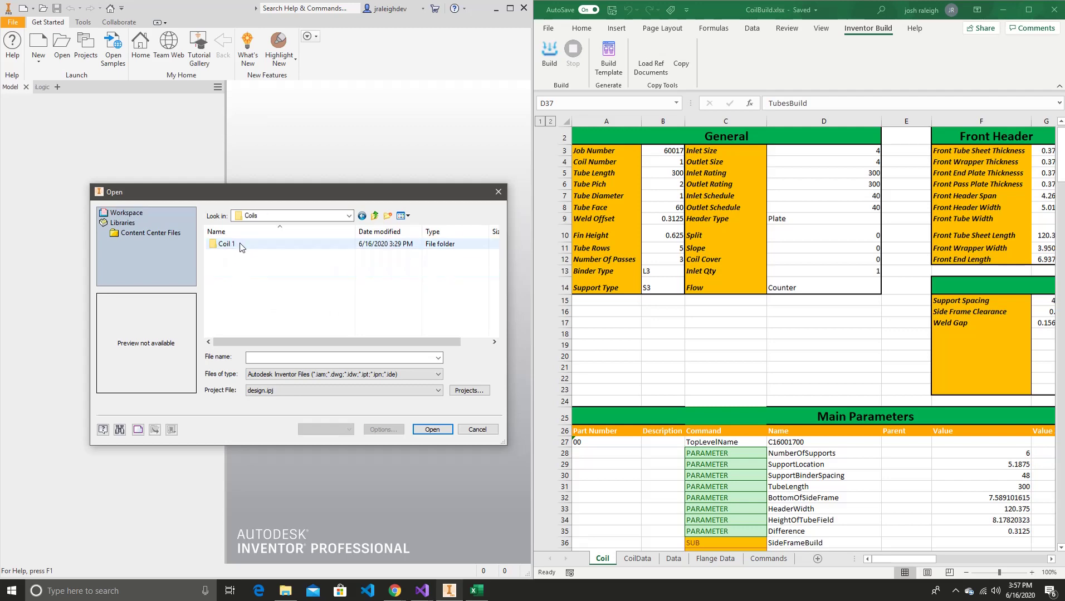
double_click(241, 246)
double_click(241, 245)
click(241, 255)
click(432, 430)
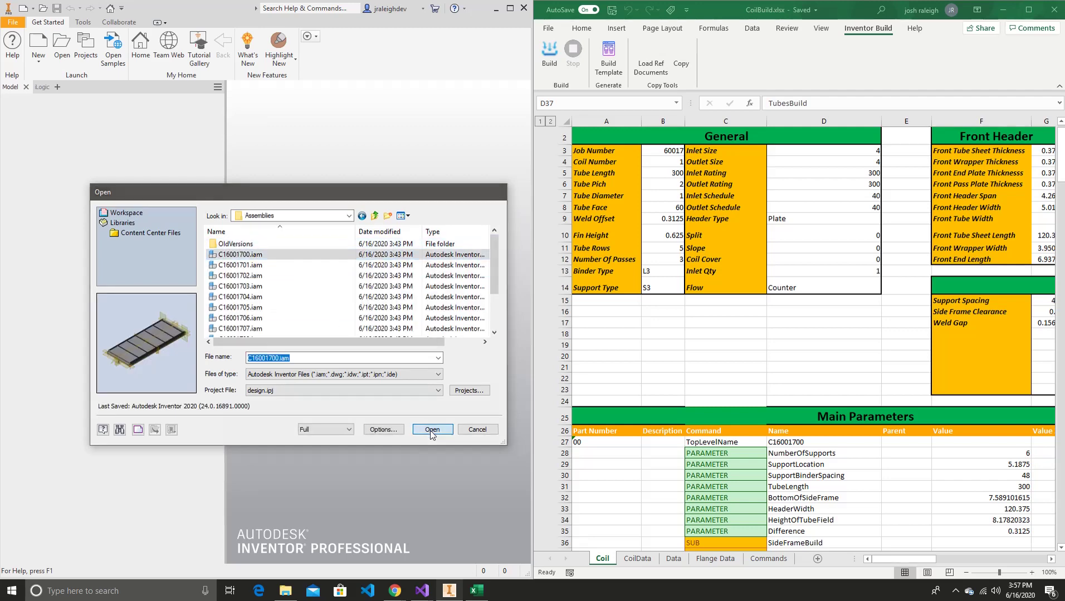
- Accept Inventor's warning, inspect B5's Tube Length INDEX/MATCH formula, then switch to CoilData
click(246, 108)
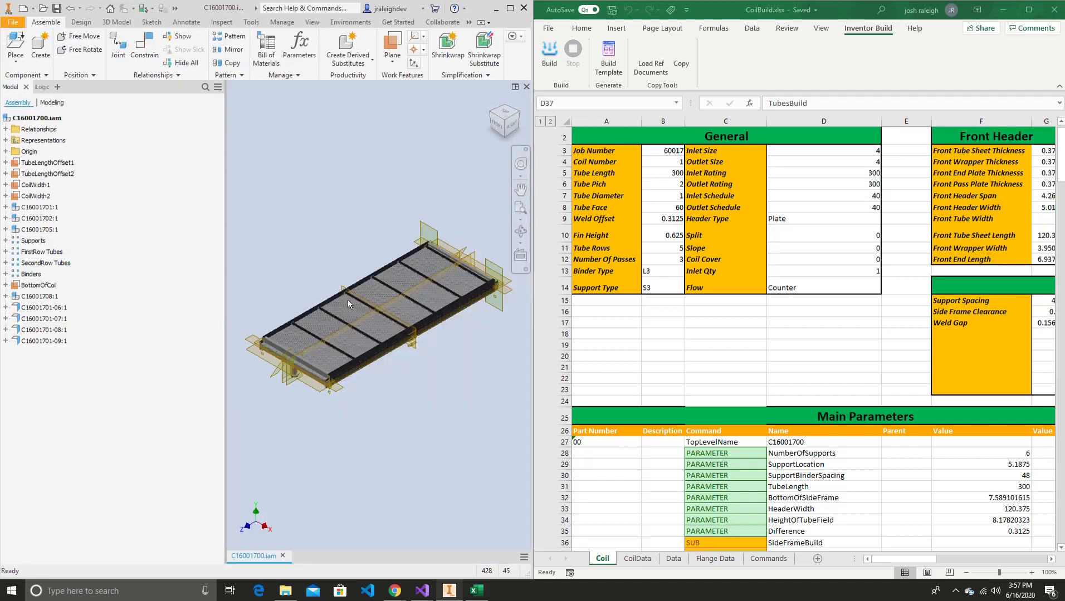
scroll(677, 328, up, 1)
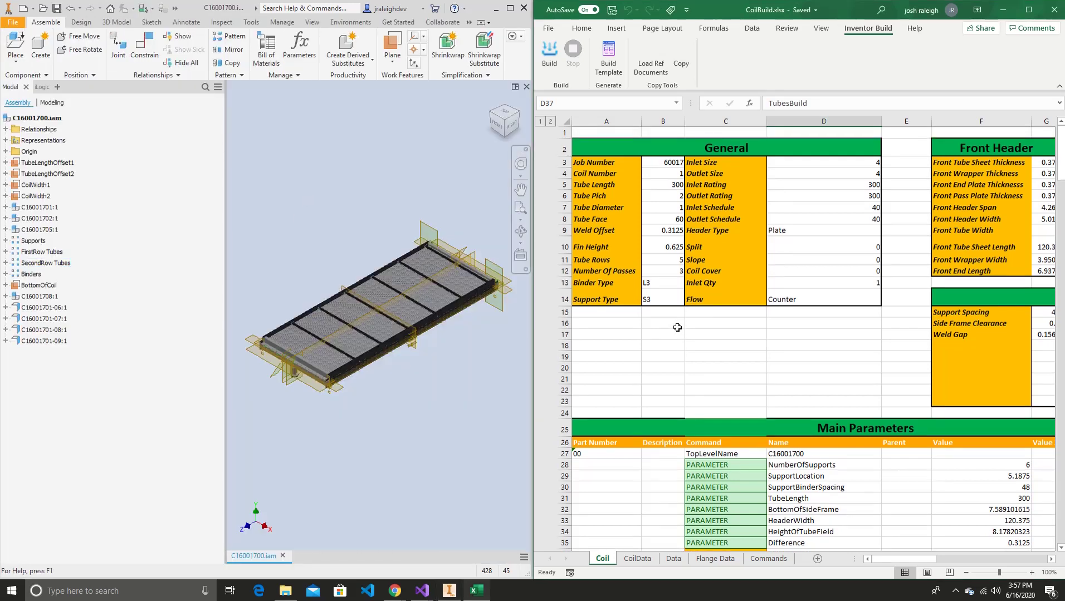
click(667, 186)
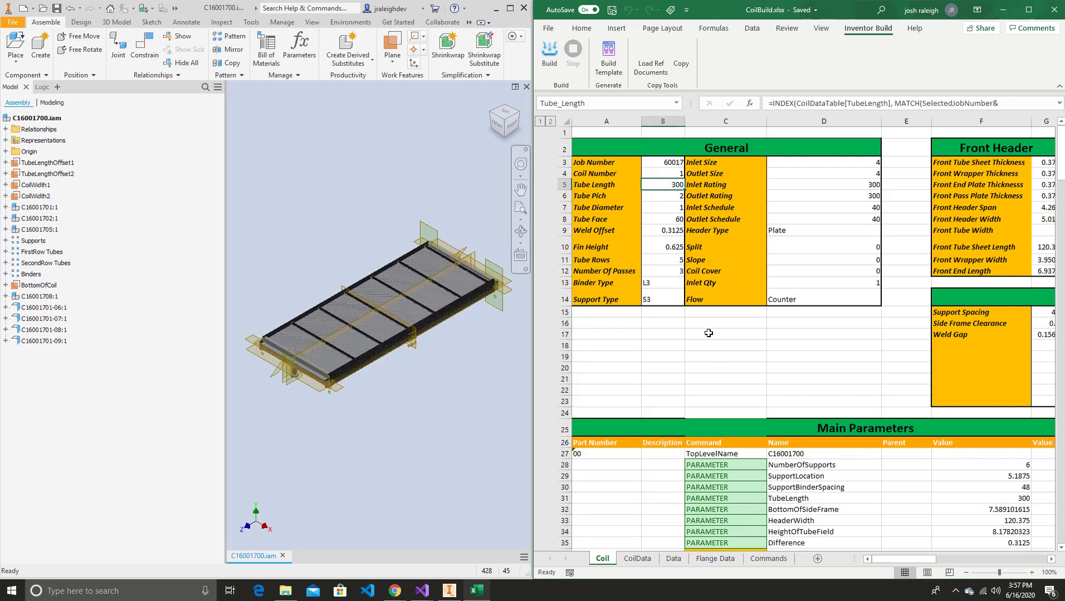
click(647, 561)
- Enter 400 in C10 and 20 in F10 for job 60017, coil 1
click(710, 355)
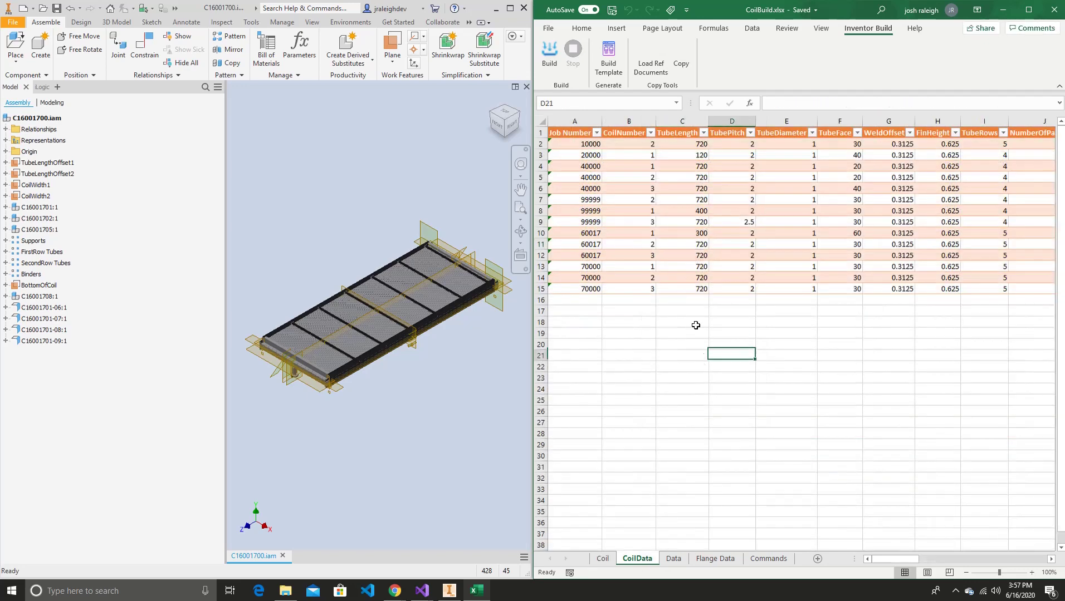
click(674, 233)
text(400)
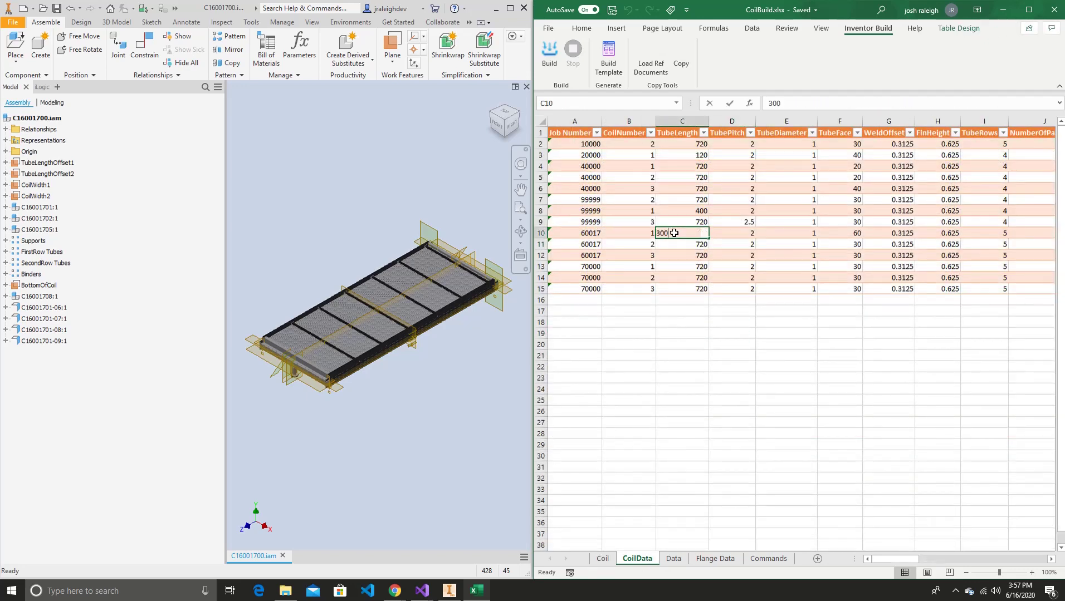
key(Tab)
key(Tab)
key(Tab)
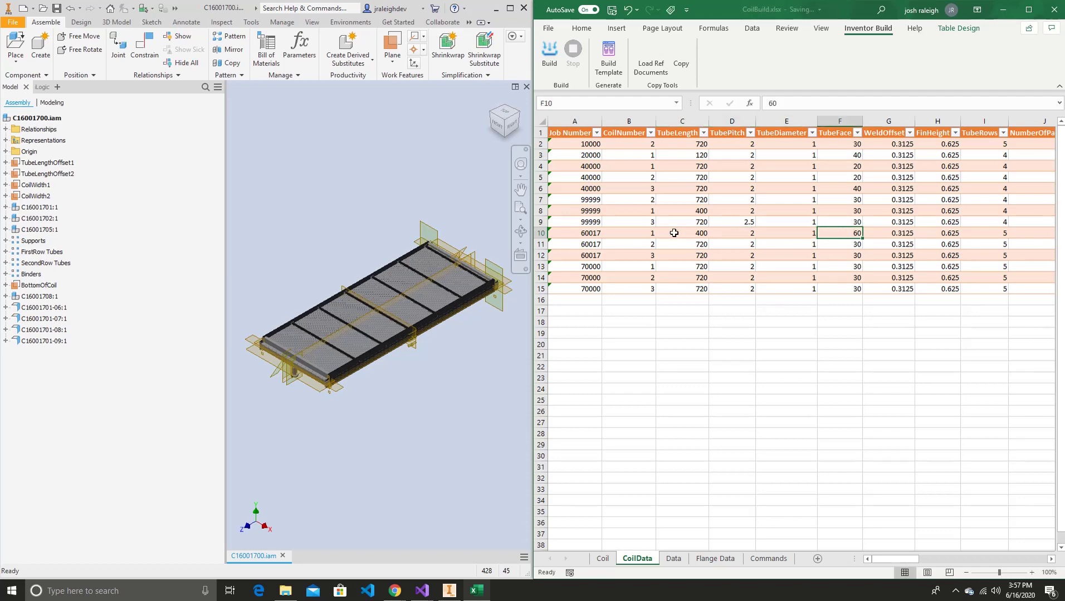
text(20)
key(Return)
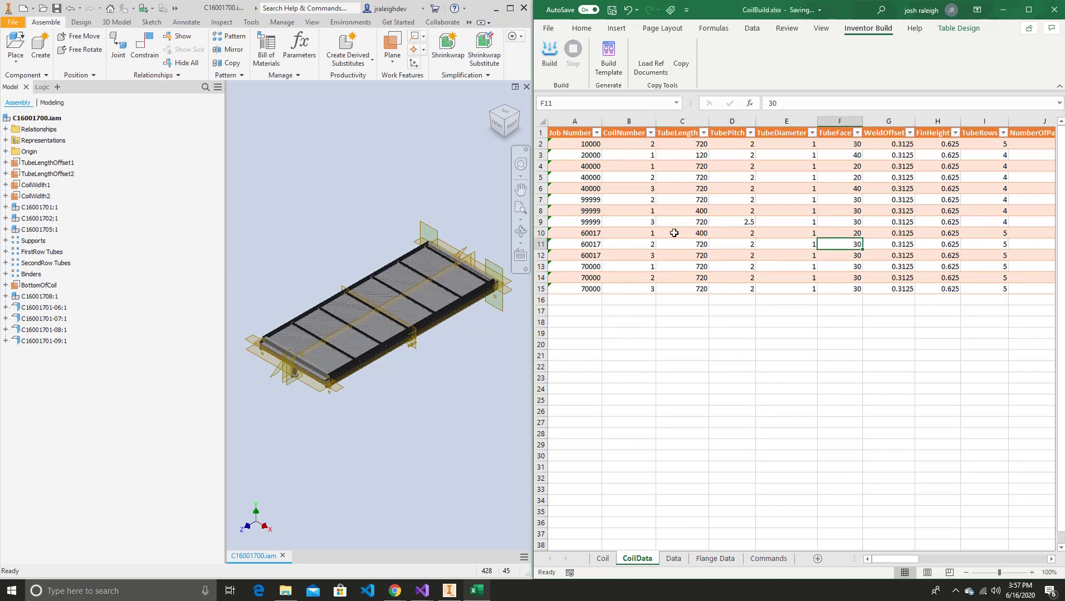
click(693, 422)
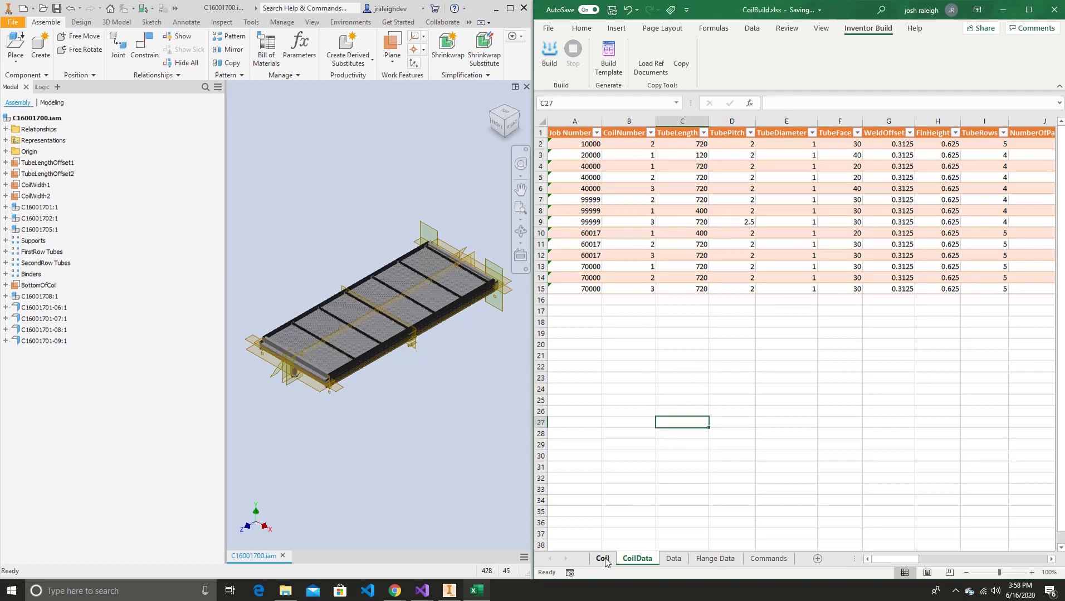
- On the Coil sheet, inspect the C27:D27 TopLevelName command and its C16001700 name formula
click(603, 559)
click(711, 359)
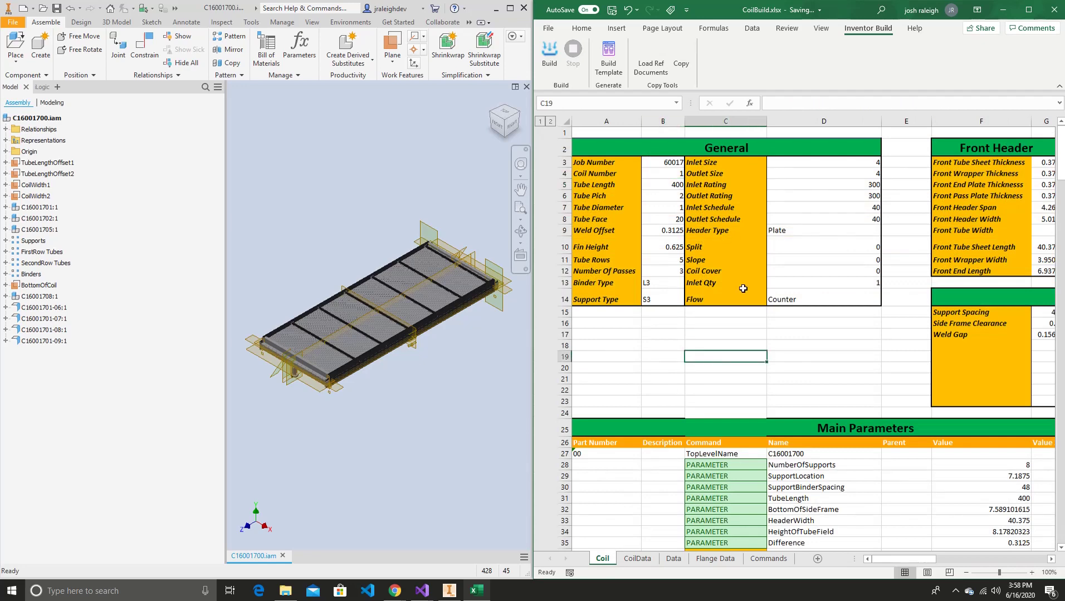
scroll(743, 288, down, 6)
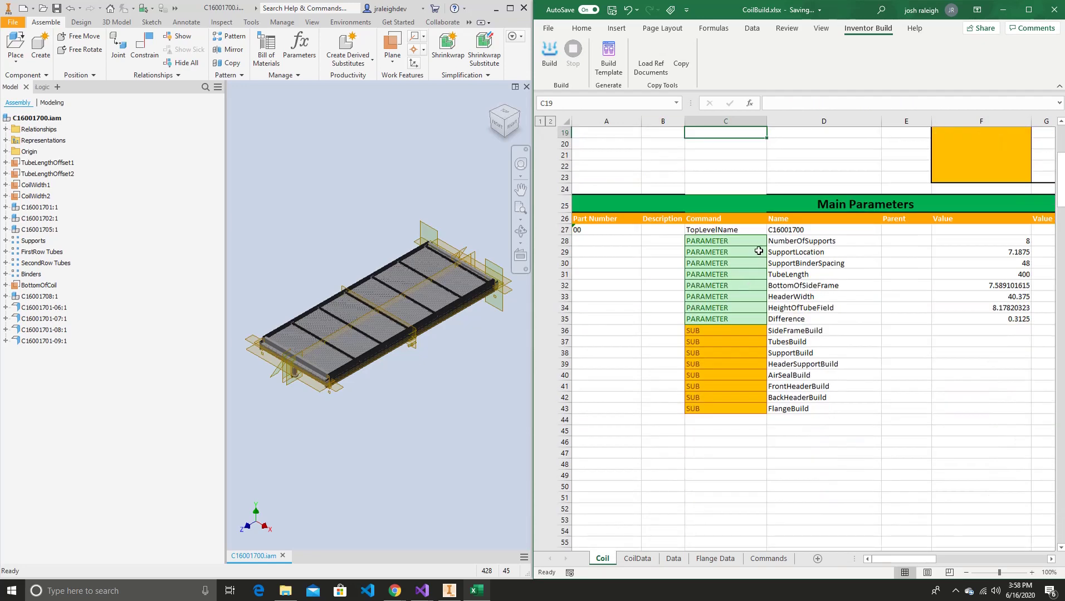
scroll(759, 250, up, 2)
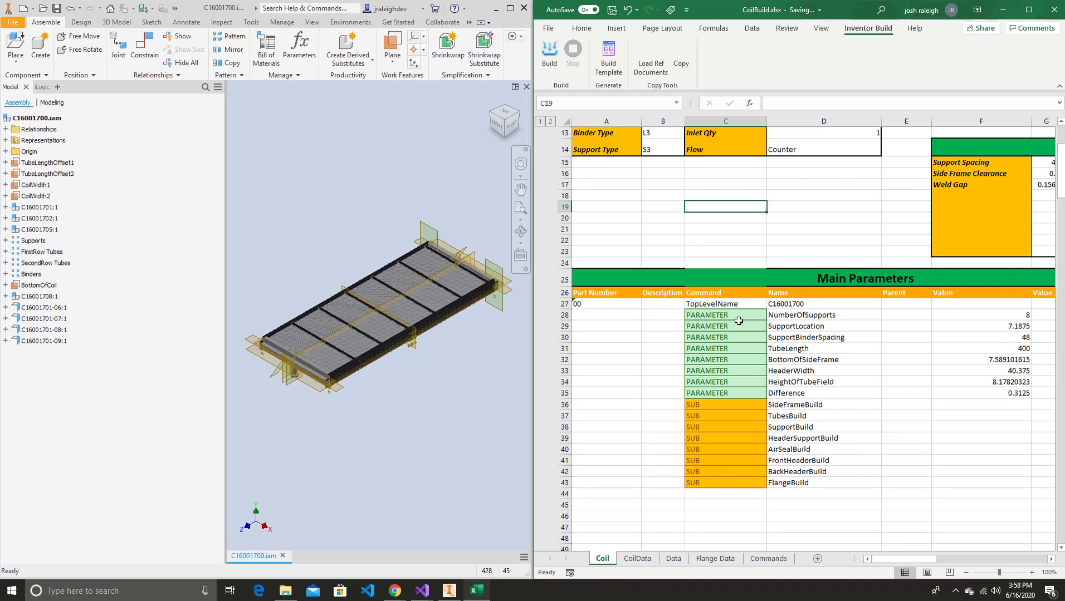
click(727, 304)
click(812, 304)
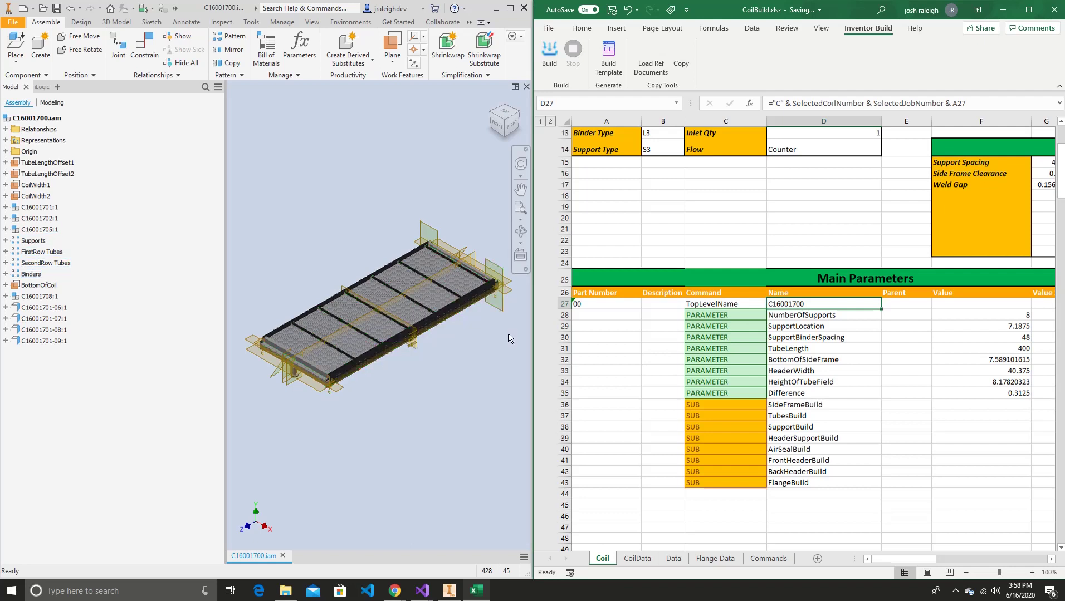
drag(727, 304, 813, 304)
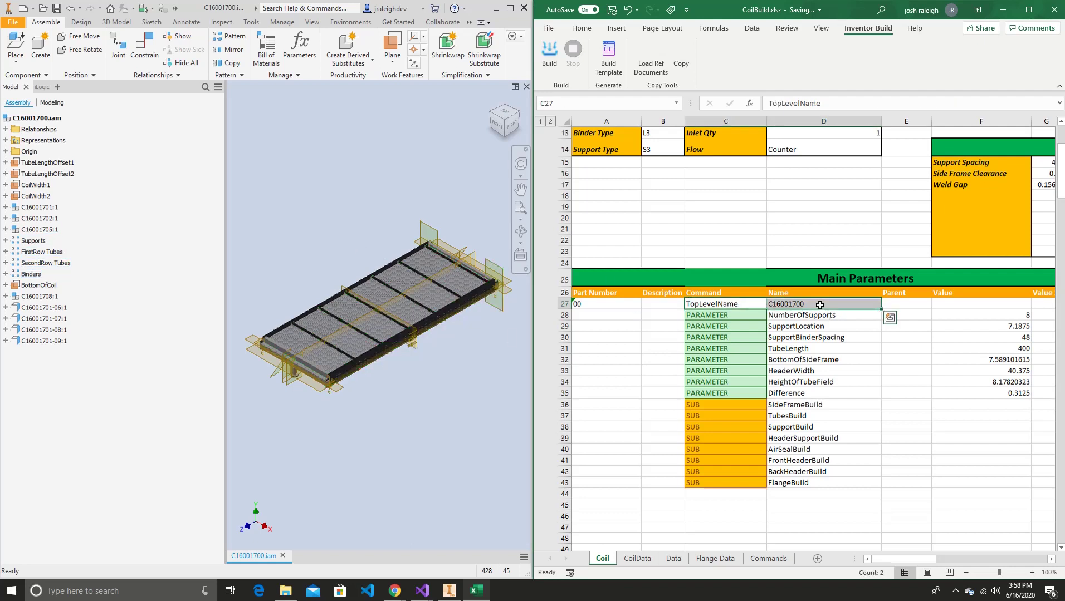
click(793, 305)
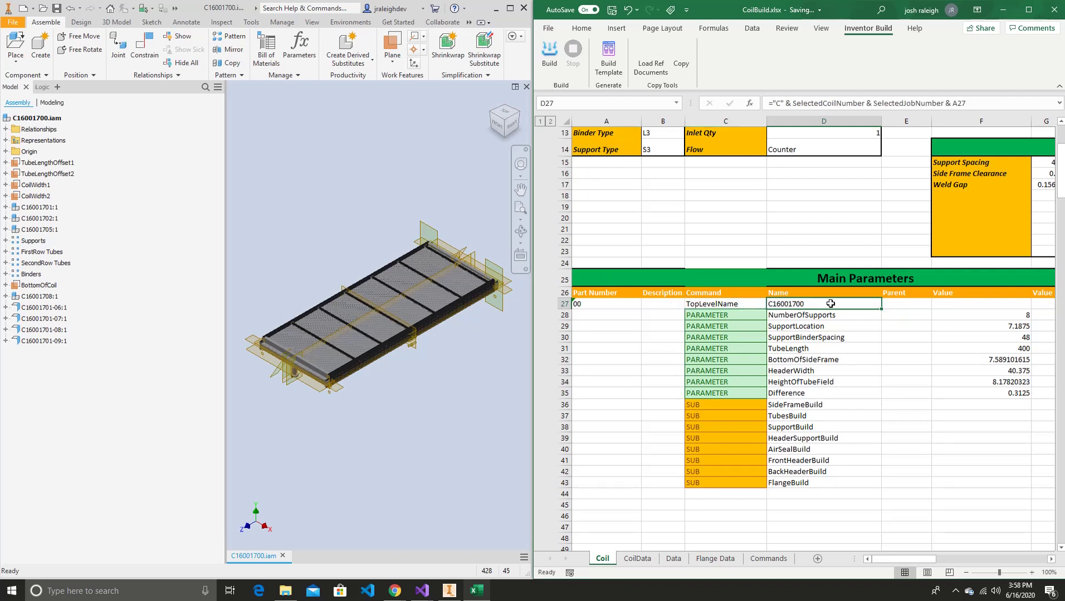
scroll(830, 304, down, 2)
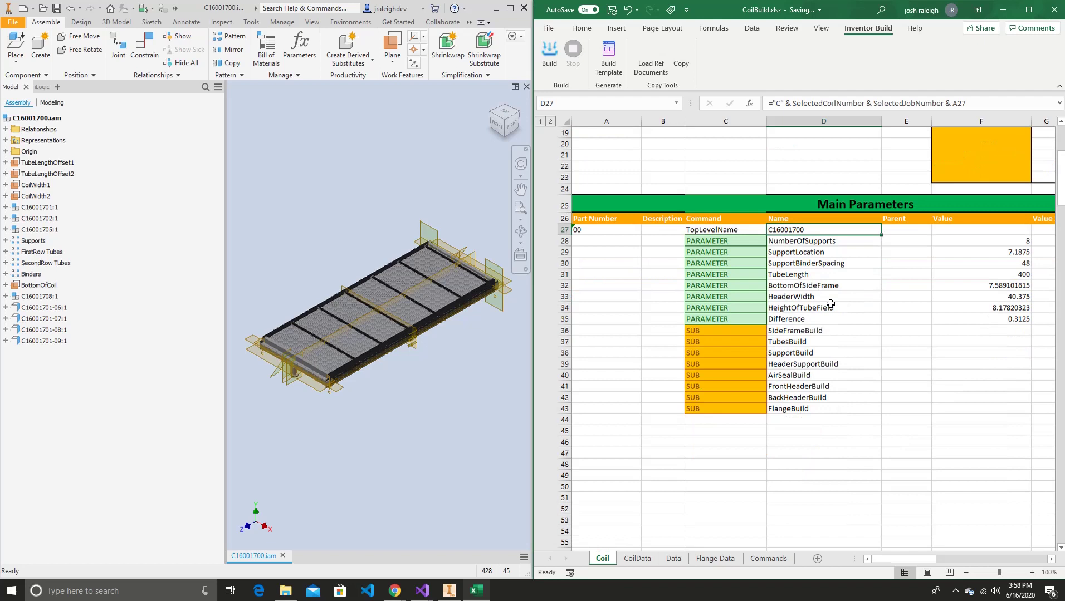
click(903, 286)
drag(730, 245, 988, 317)
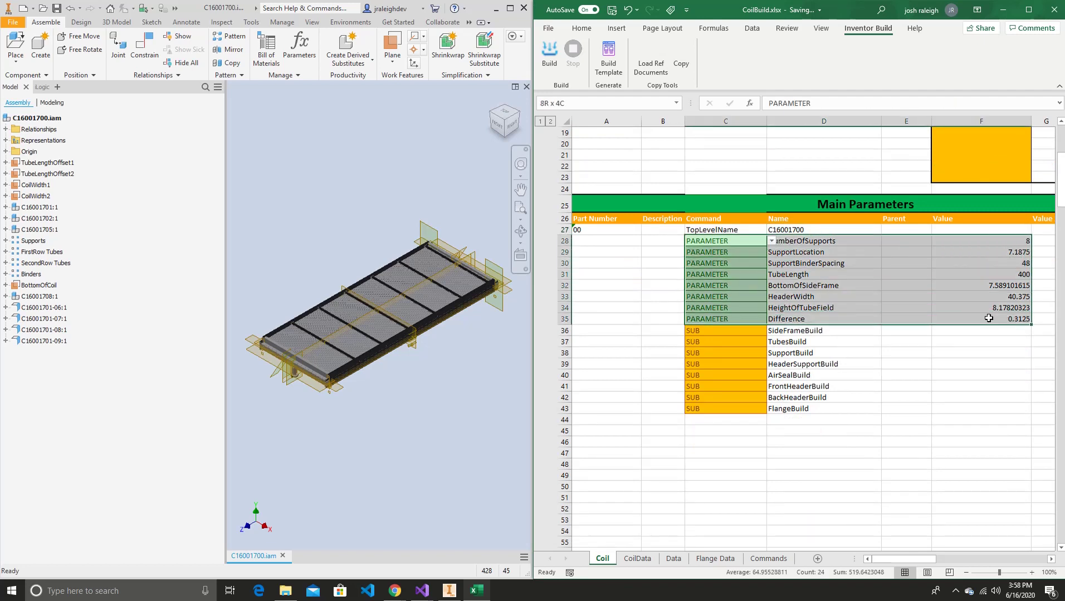
click(730, 241)
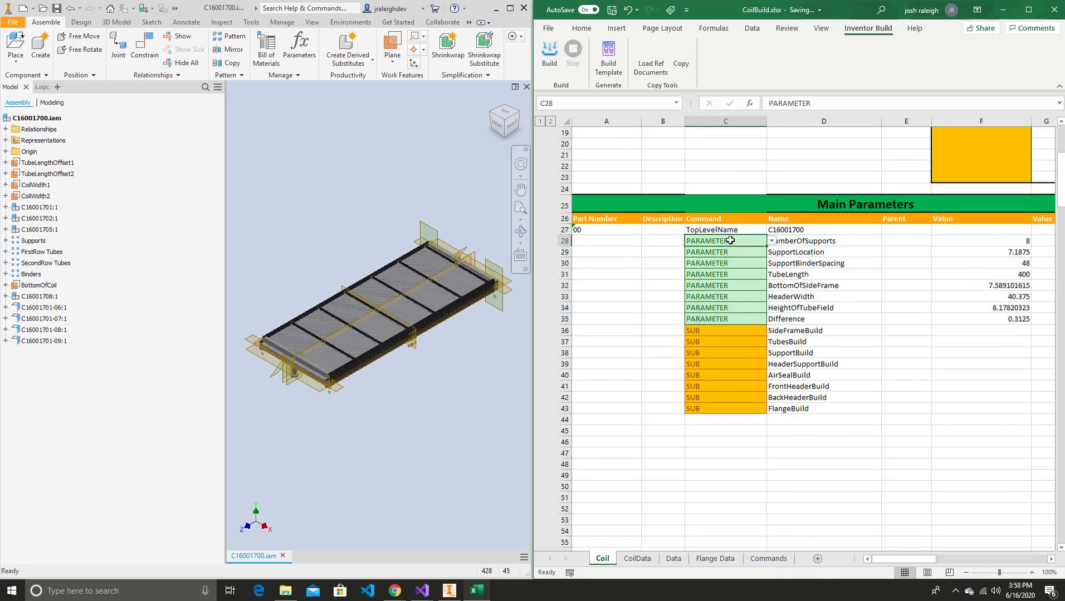
drag(992, 247, 716, 322)
scroll(856, 356, down, 1)
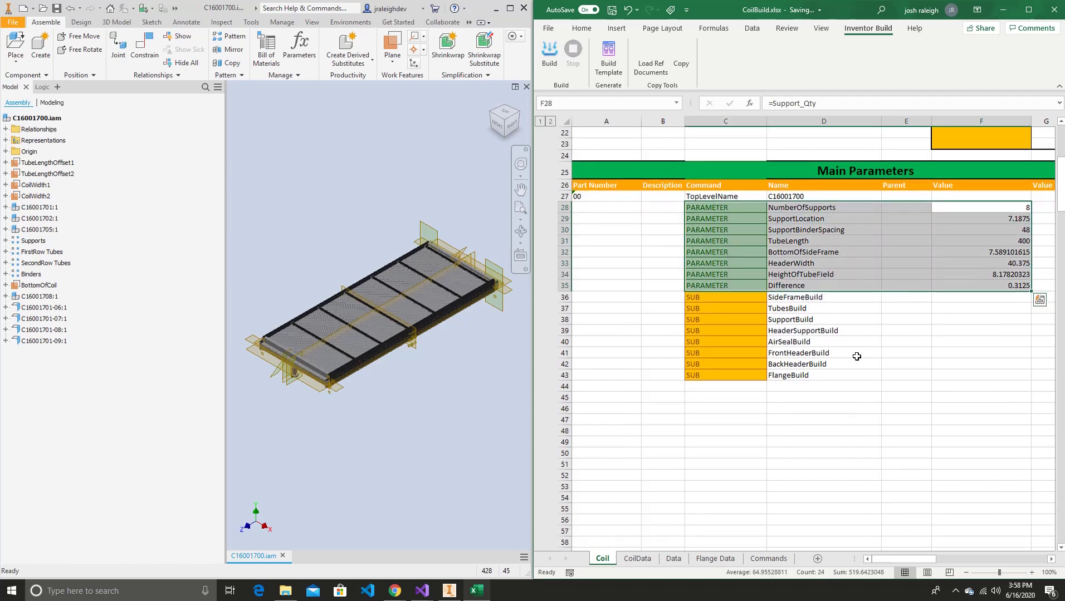
scroll(966, 394, up, 4)
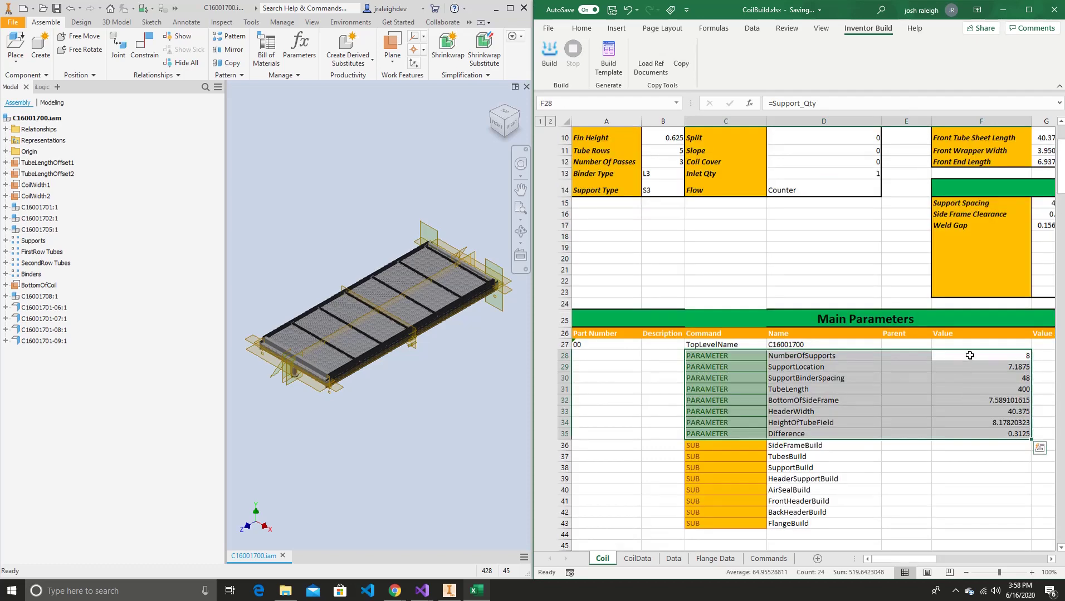
click(969, 355)
click(793, 103)
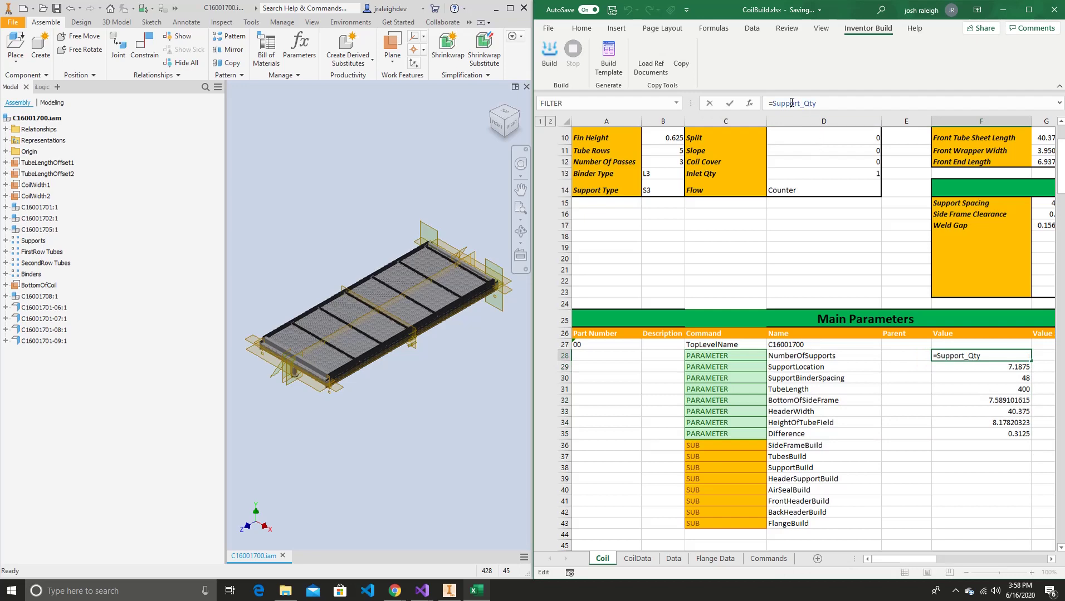
drag(892, 558, 967, 558)
click(866, 236)
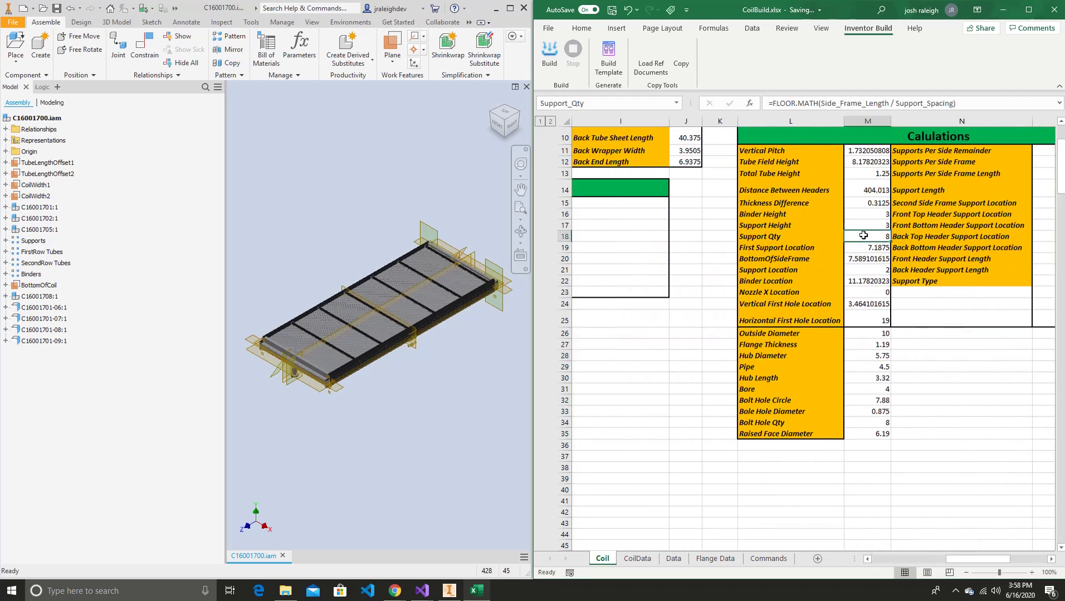
click(853, 103)
drag(978, 563, 904, 558)
click(906, 435)
scroll(970, 297, down, 2)
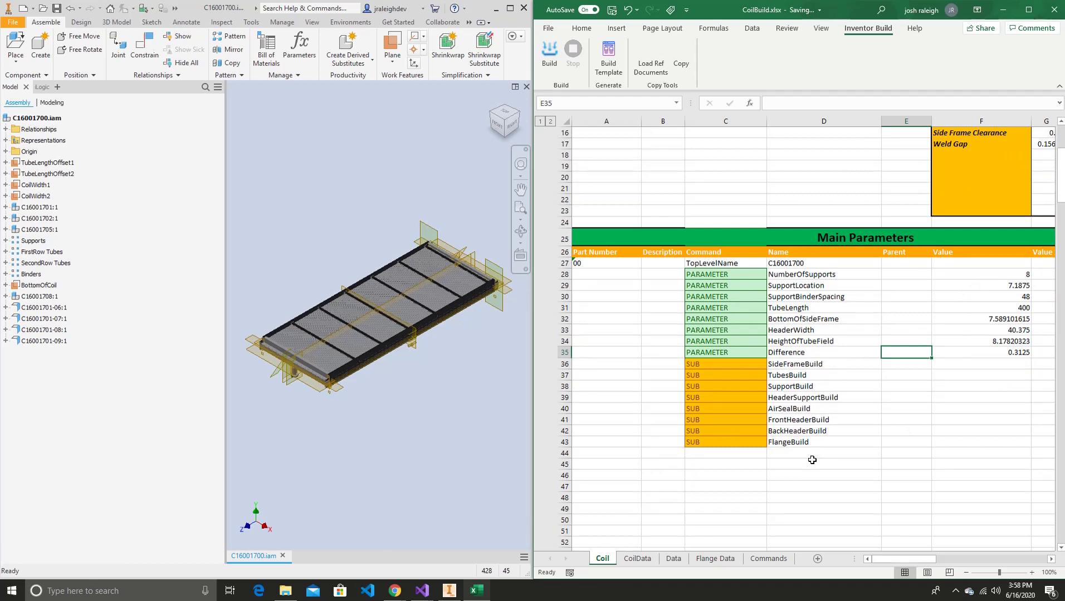
scroll(812, 453, down, 2)
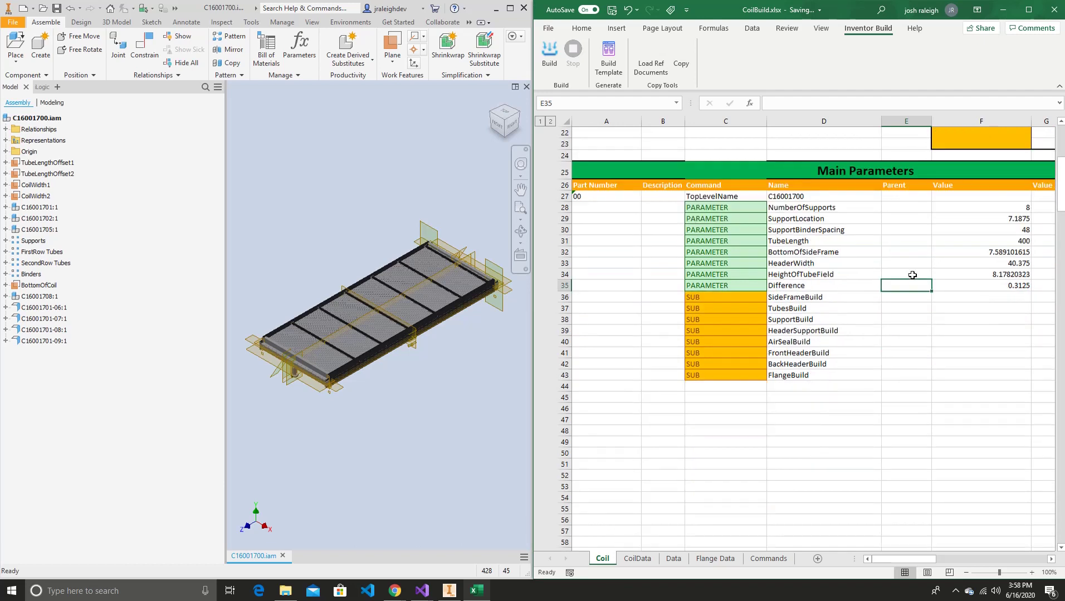
click(997, 286)
click(748, 298)
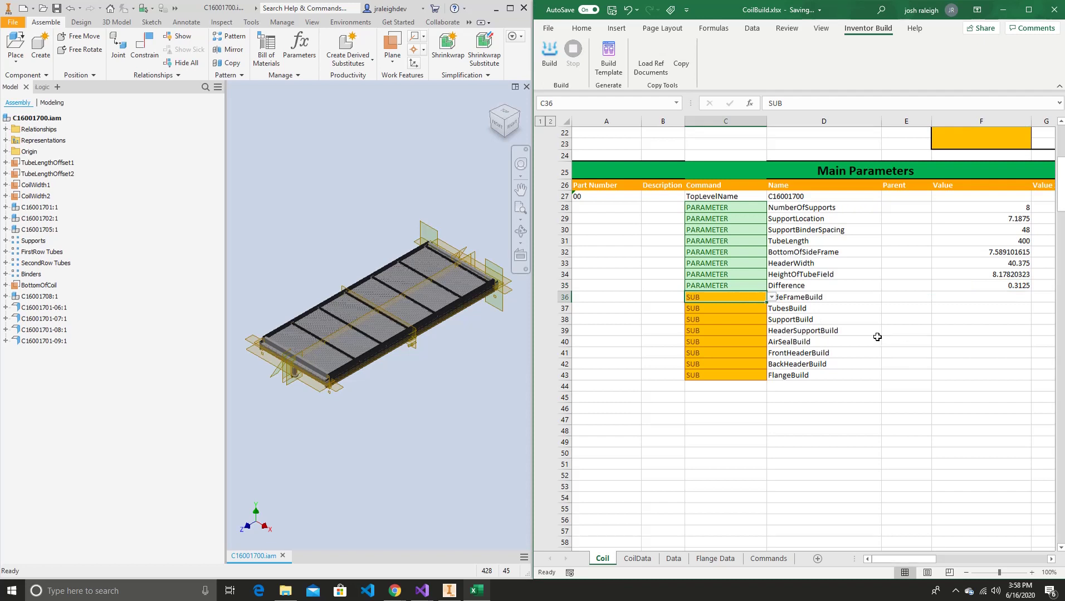
click(889, 386)
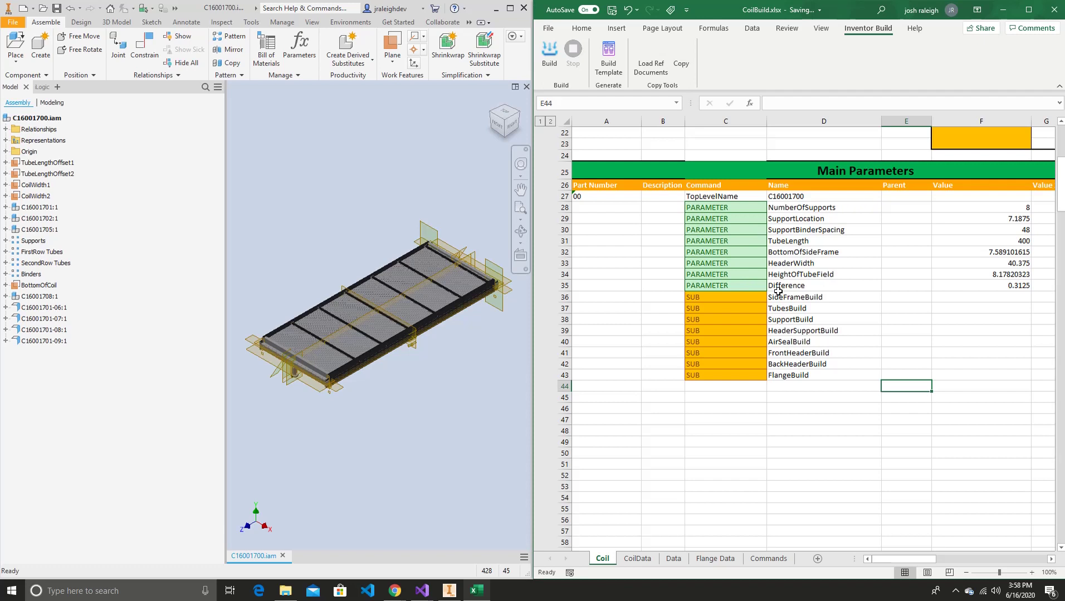
click(798, 299)
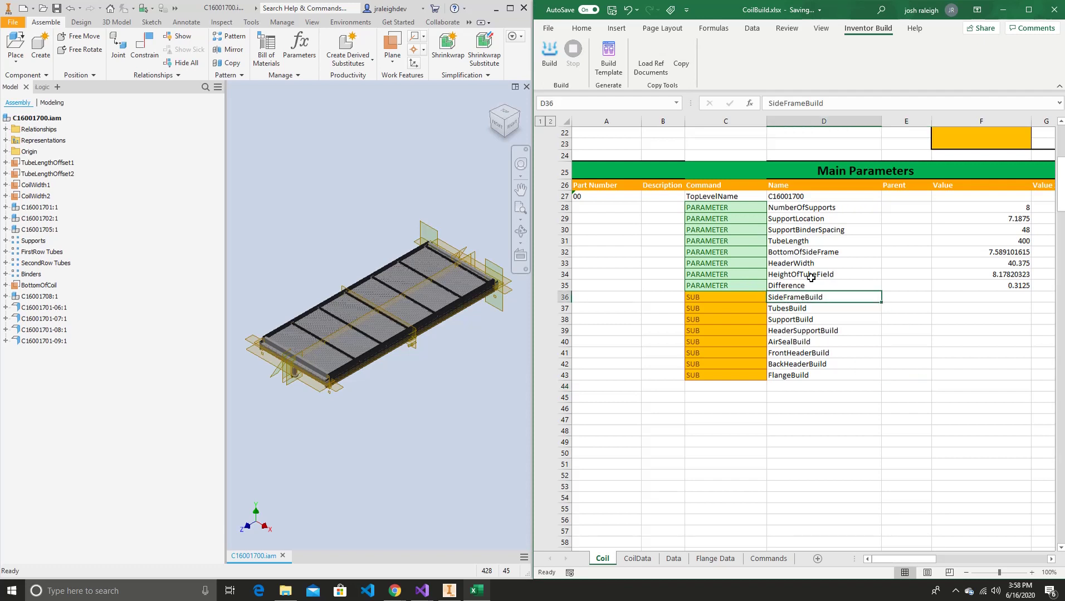
drag(731, 297, 785, 300)
click(740, 301)
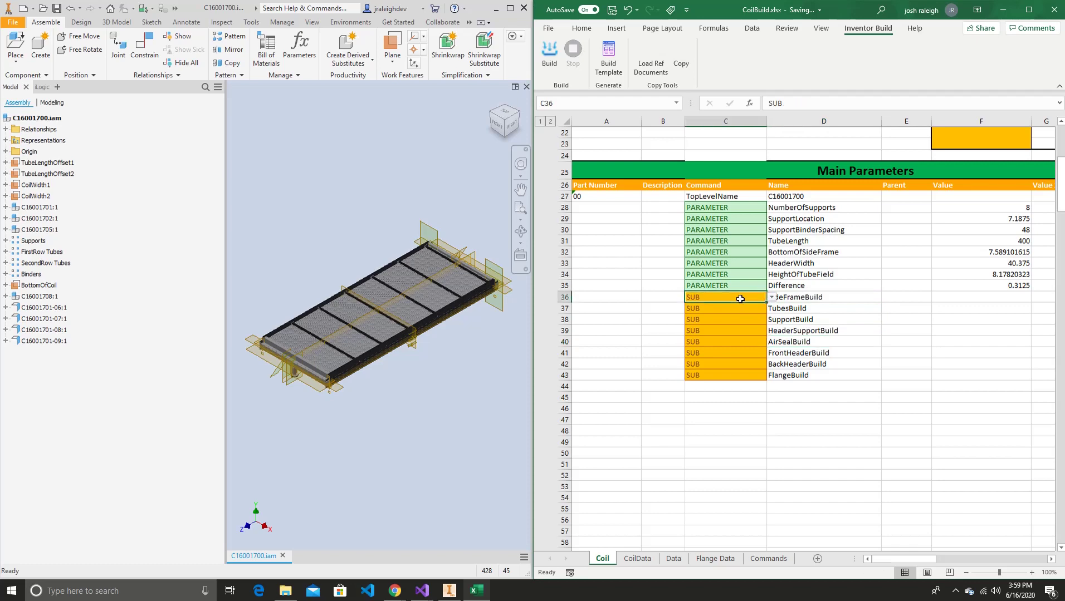
click(802, 390)
click(812, 301)
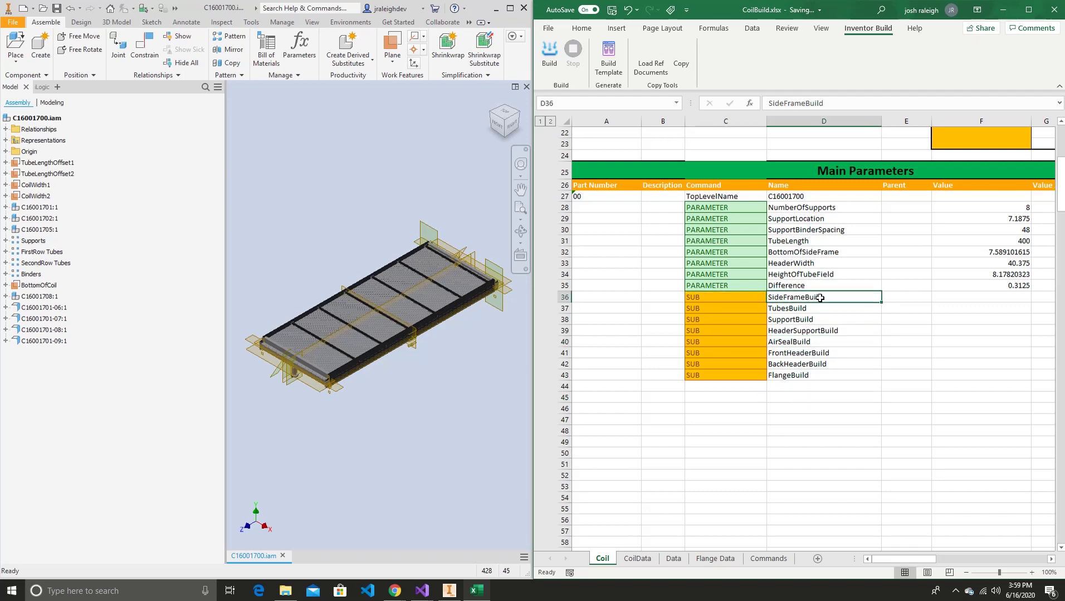
scroll(846, 319, down, 5)
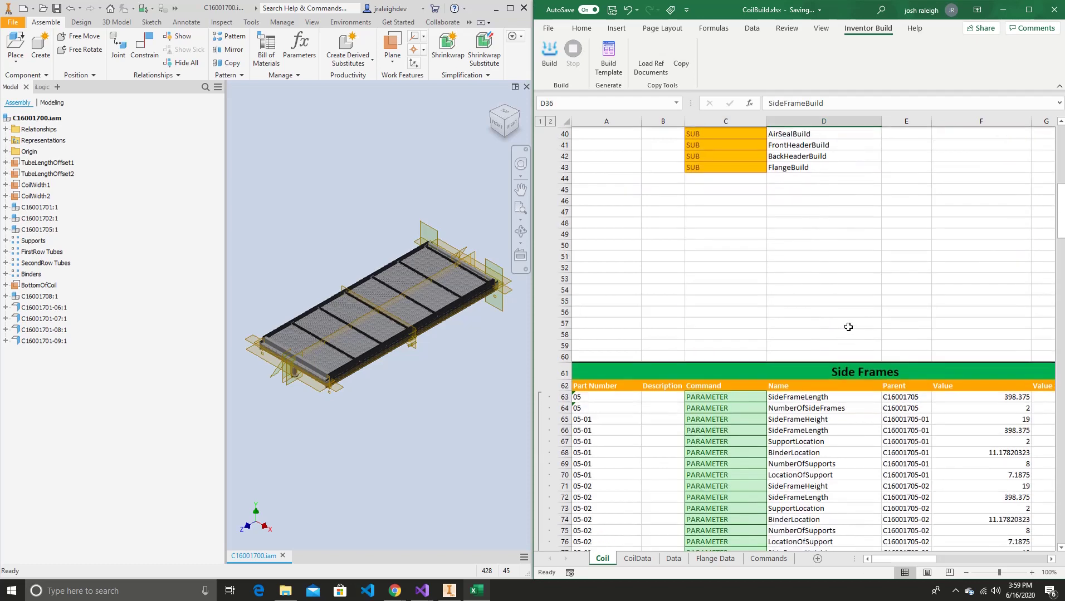
click(723, 418)
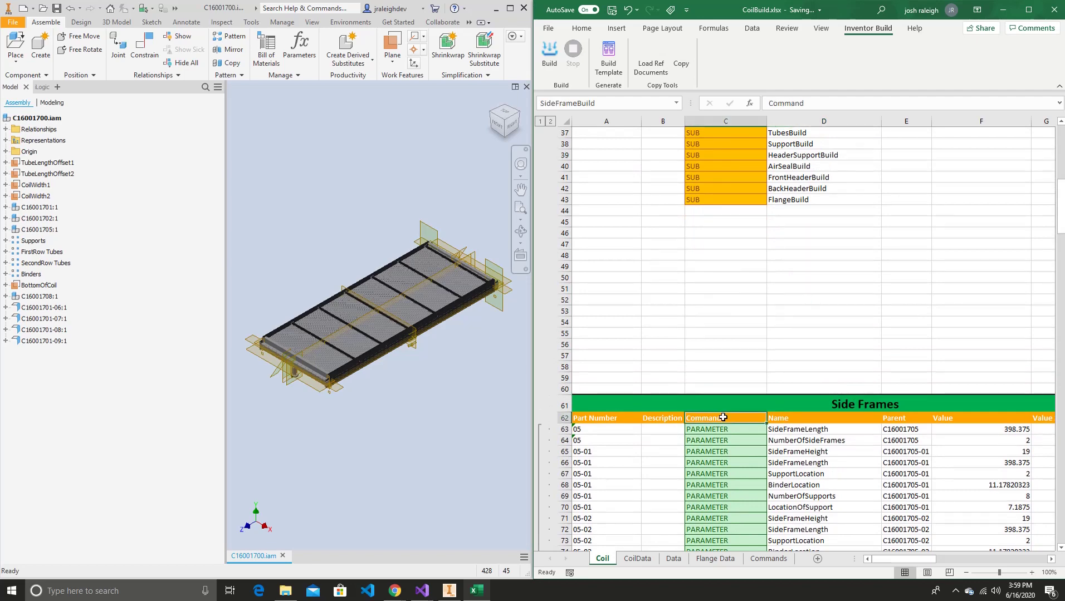
click(605, 106)
click(696, 283)
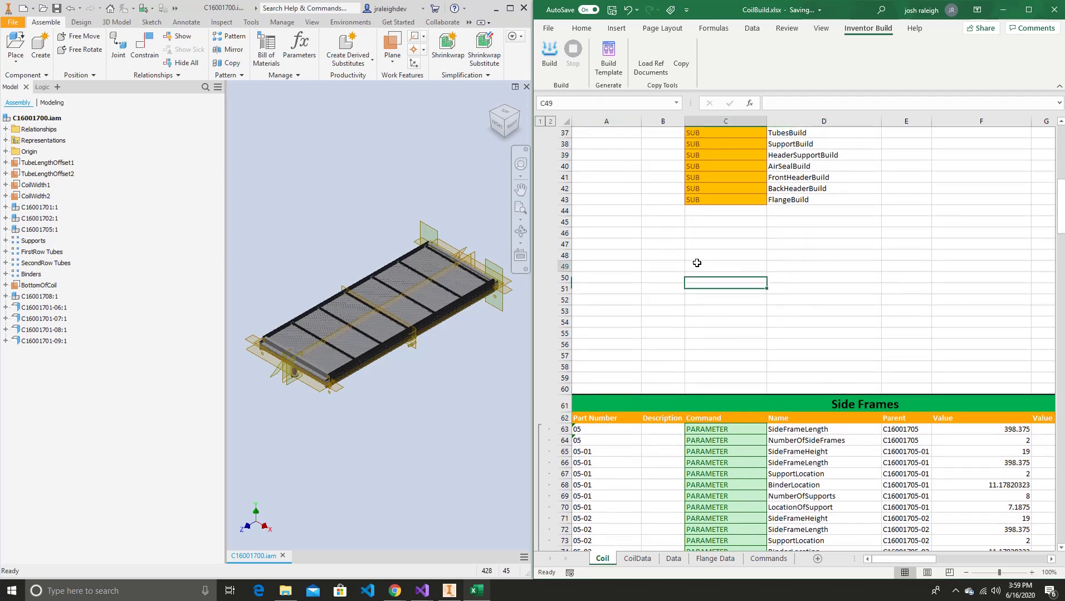
click(694, 266)
scroll(701, 262, down, 2)
click(735, 351)
scroll(735, 351, down, 16)
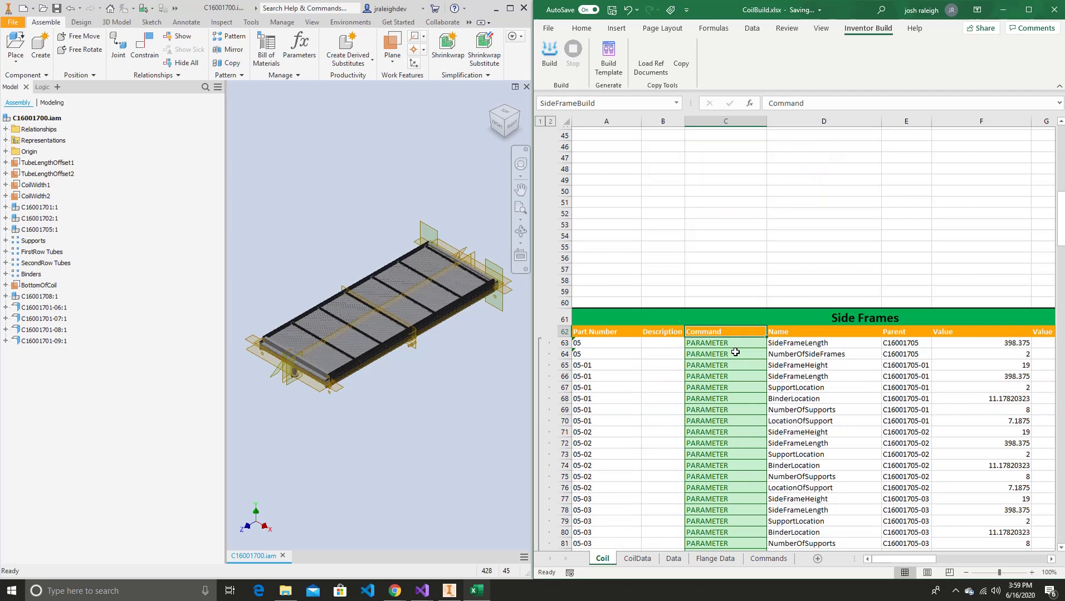
scroll(735, 349, up, 20)
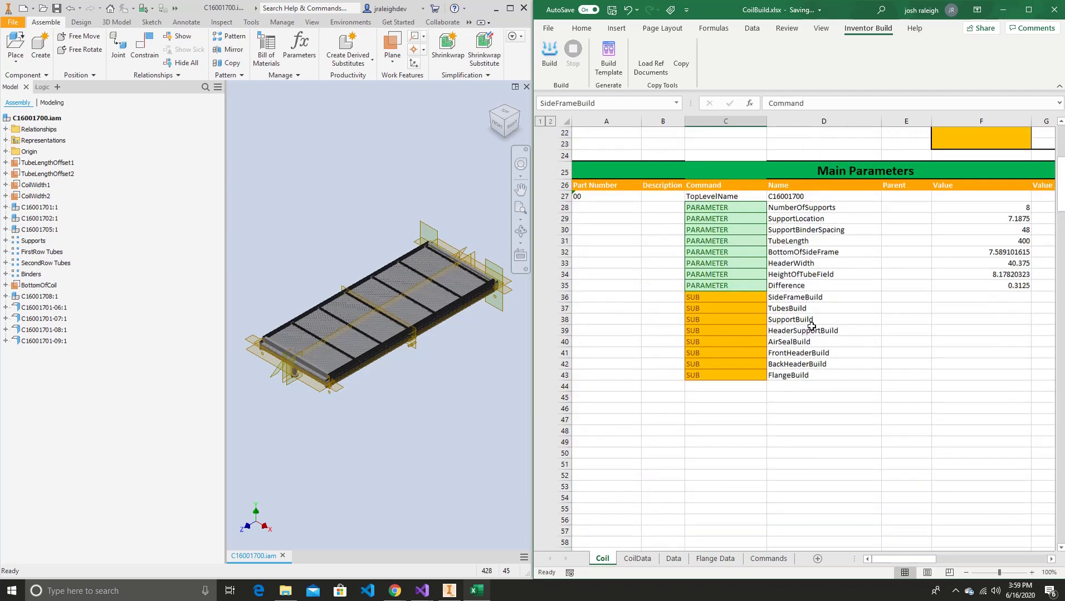
click(787, 301)
click(787, 309)
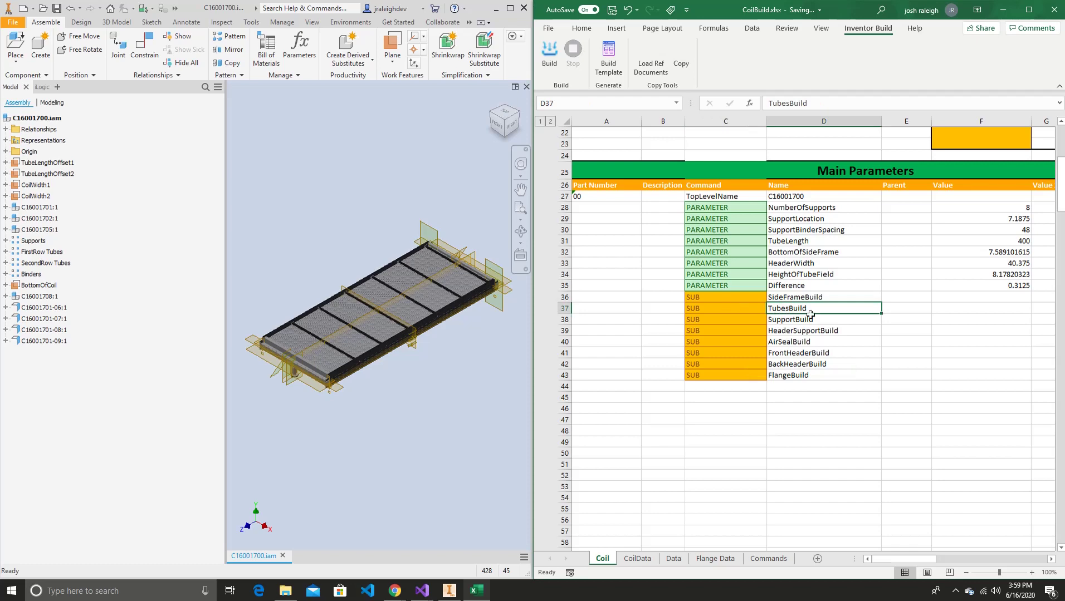
scroll(806, 316, down, 20)
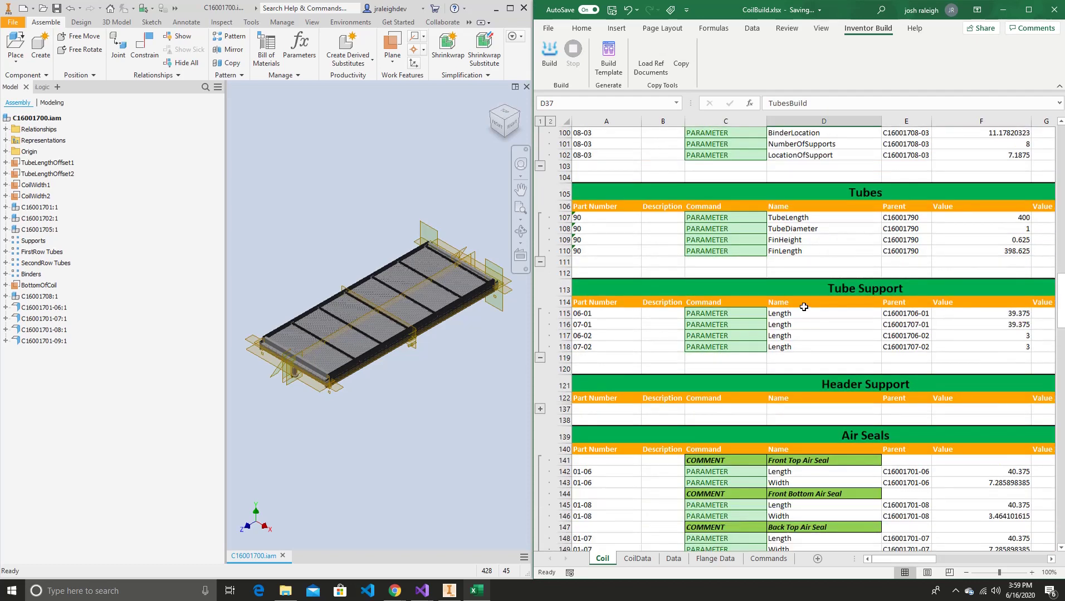
- Collapse the Side Frames parameter rows 73–102 down to their section header
scroll(804, 305, up, 9)
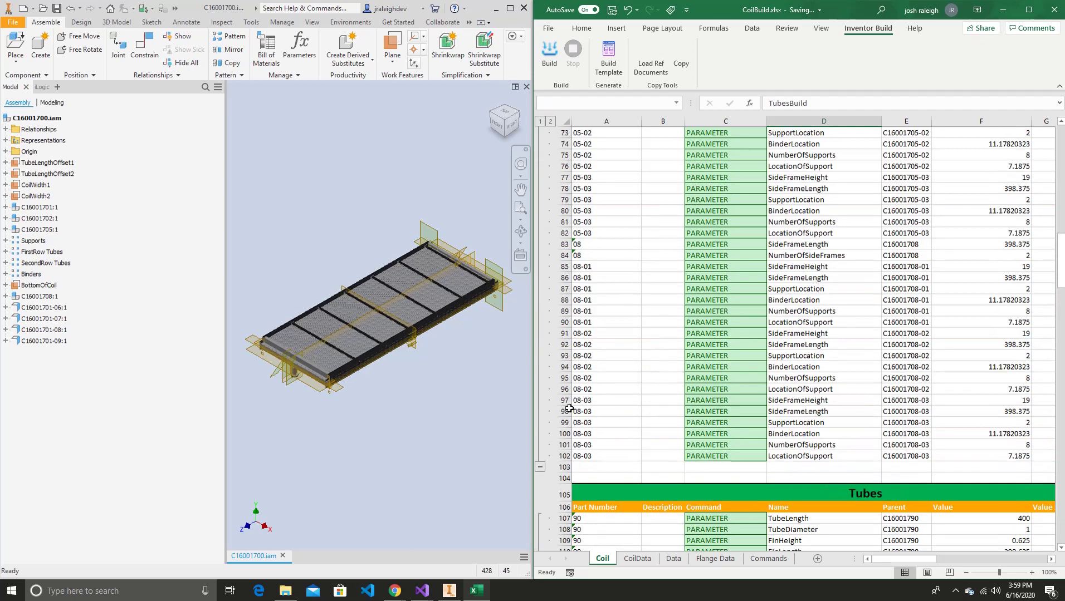
click(541, 468)
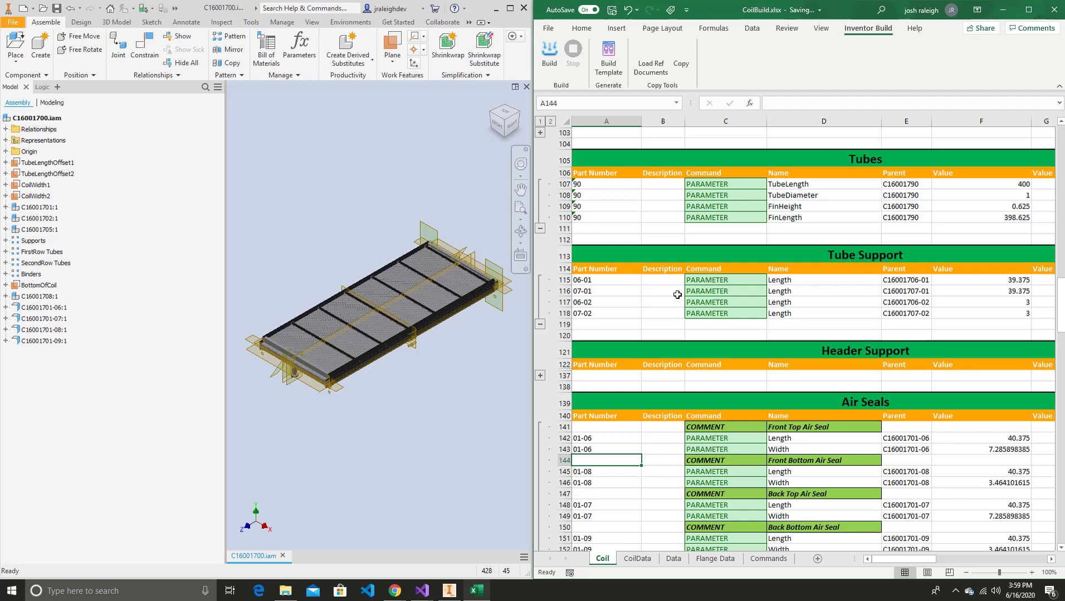
scroll(686, 318, up, 7)
scroll(687, 325, down, 12)
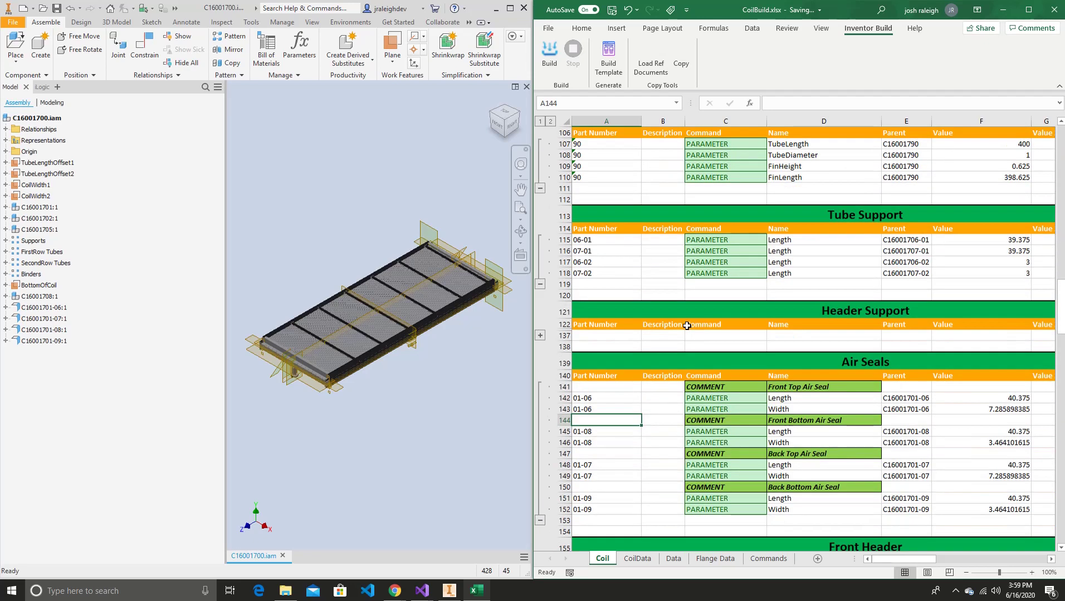
- Select the Front Top and Front Bottom Air Seal comments and their Length and Width parameters
click(745, 245)
drag(745, 246, 814, 245)
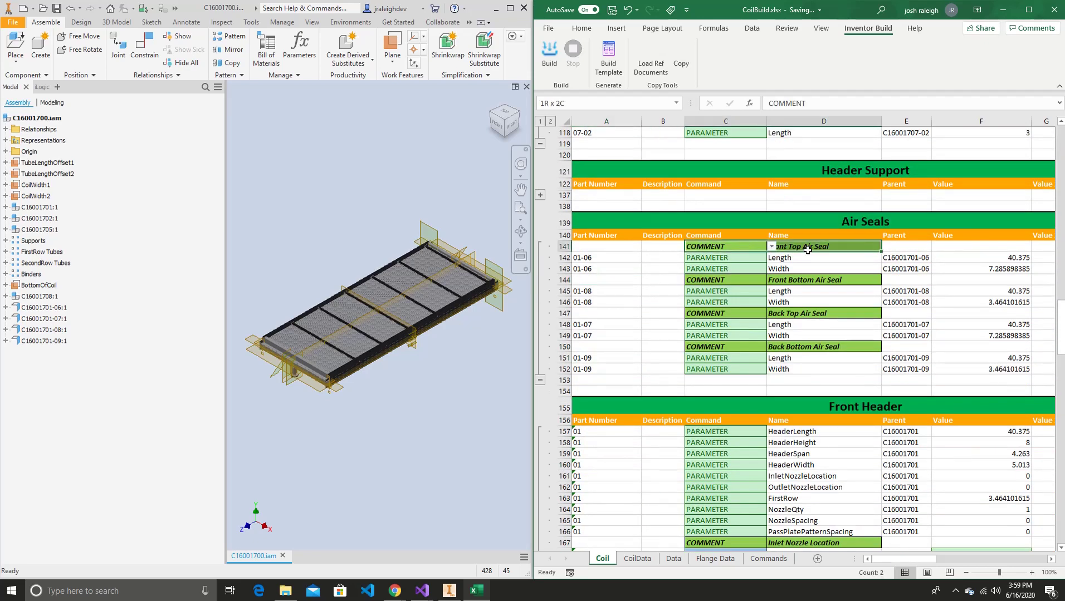
click(808, 261)
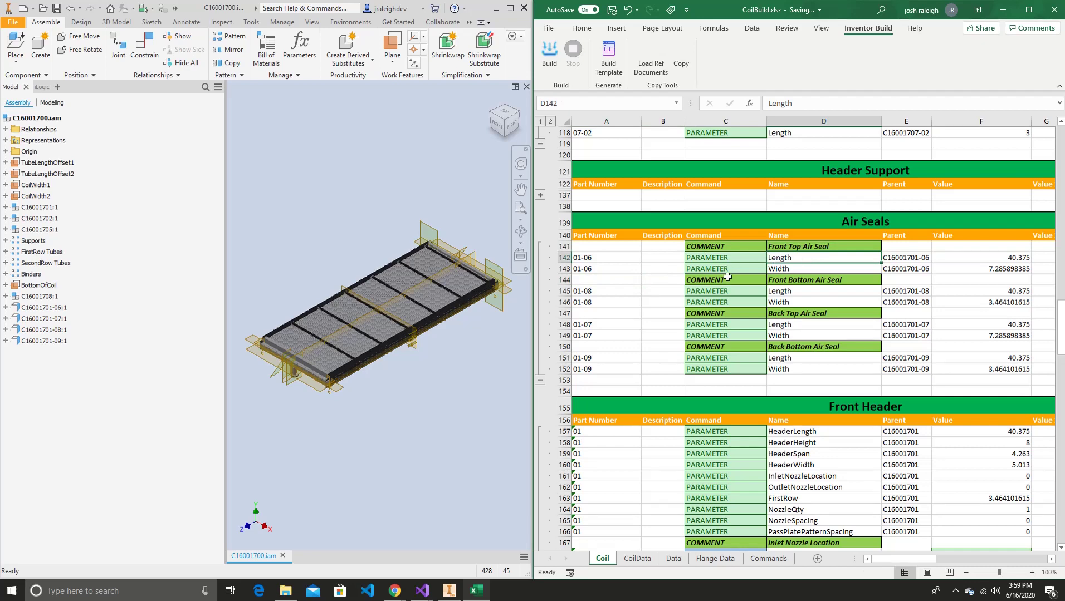
drag(727, 279, 794, 282)
click(824, 299)
- Highlight the four CONSTRAINT ACTIVITY commands and the VertTubePitch parameter in Front Header
scroll(823, 298, down, 7)
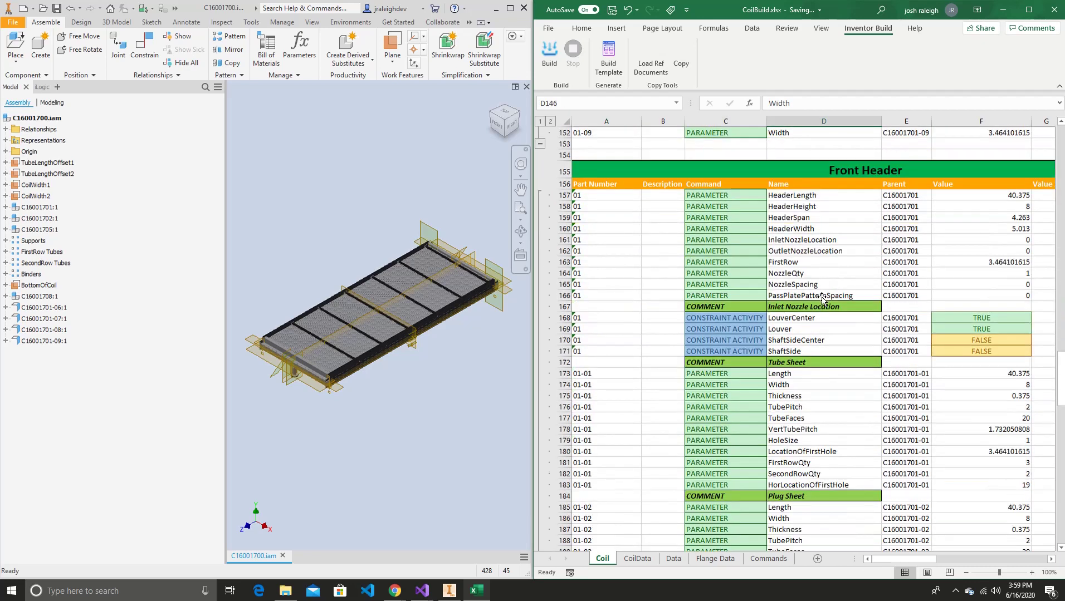
scroll(822, 300, down, 2)
drag(757, 248, 752, 276)
click(812, 360)
scroll(812, 361, down, 20)
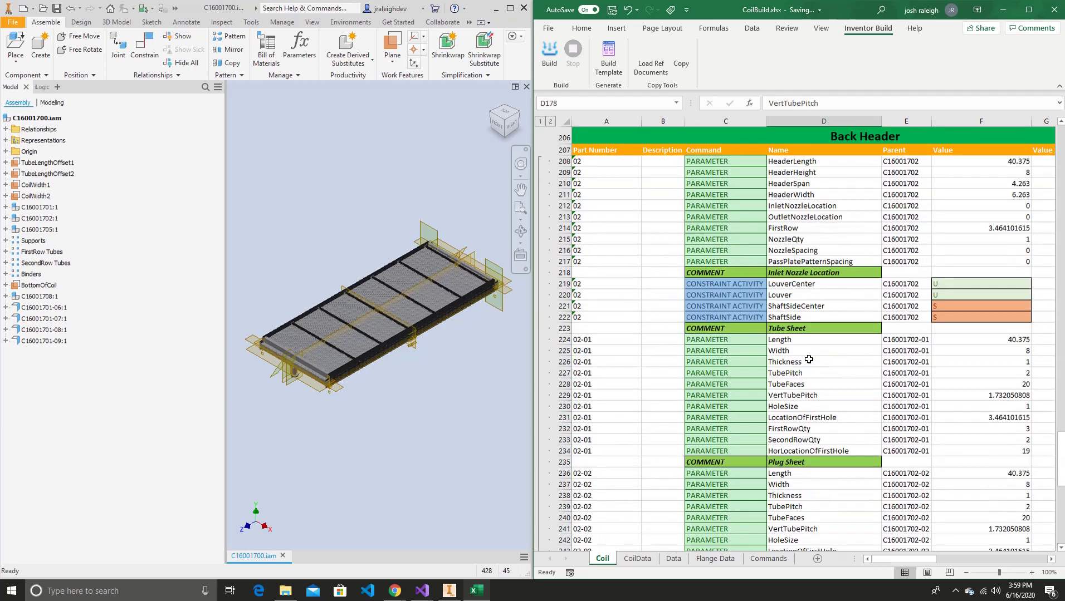
scroll(808, 358, down, 2)
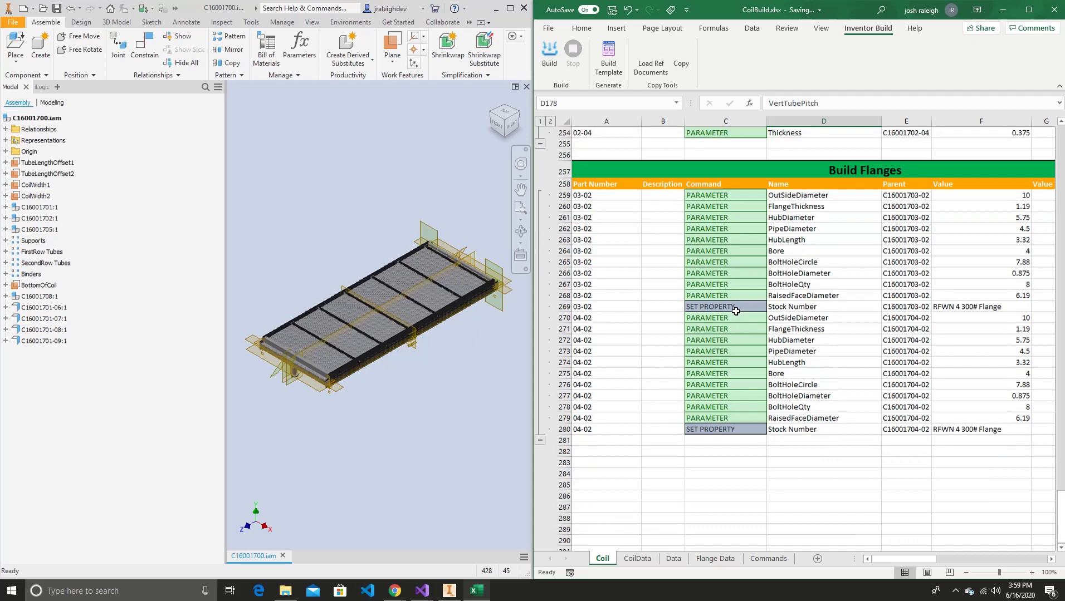
scroll(834, 411, up, 20)
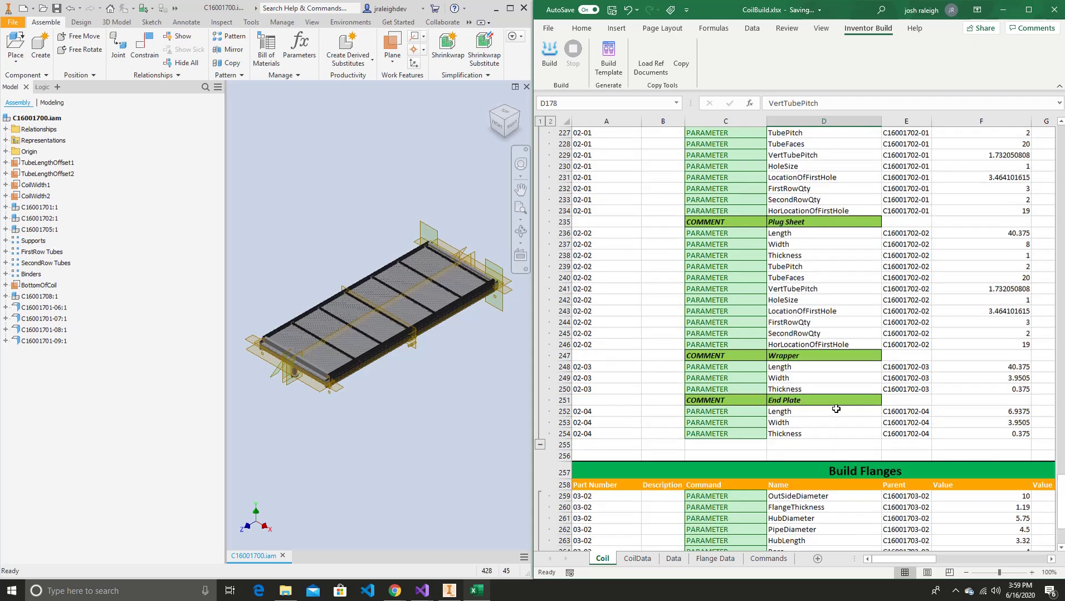
scroll(843, 402, up, 11)
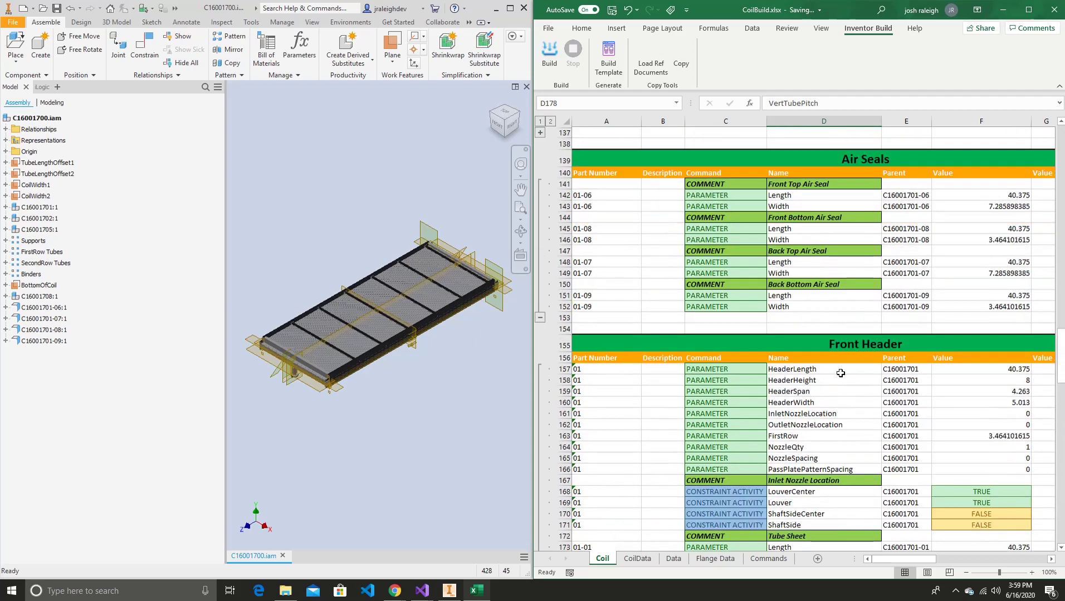
- Select the CoilData job rows for review, then move to the Data sheet
click(638, 559)
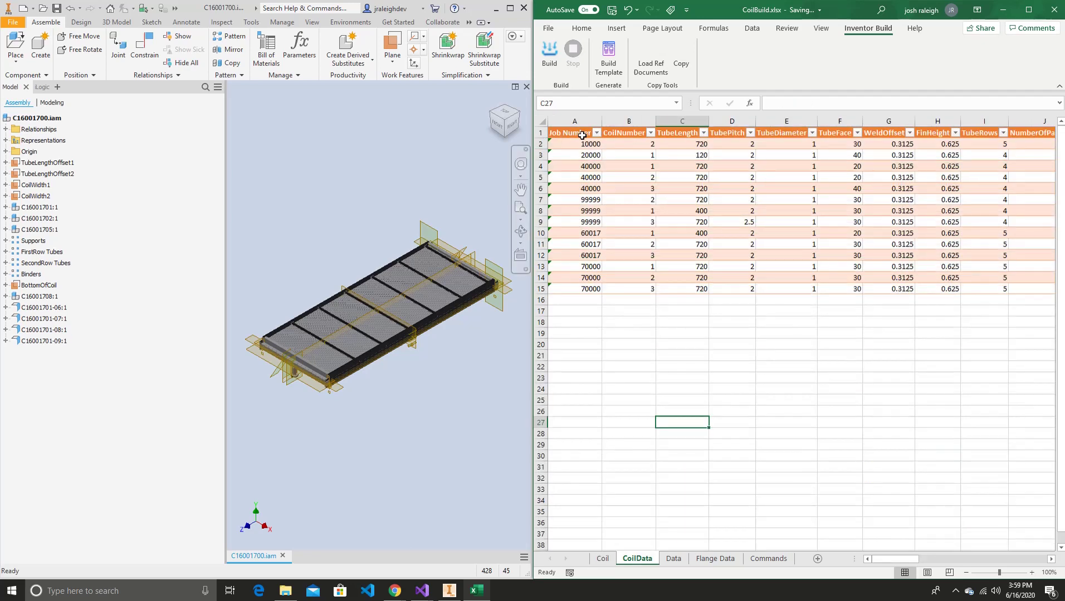
drag(584, 144, 1017, 289)
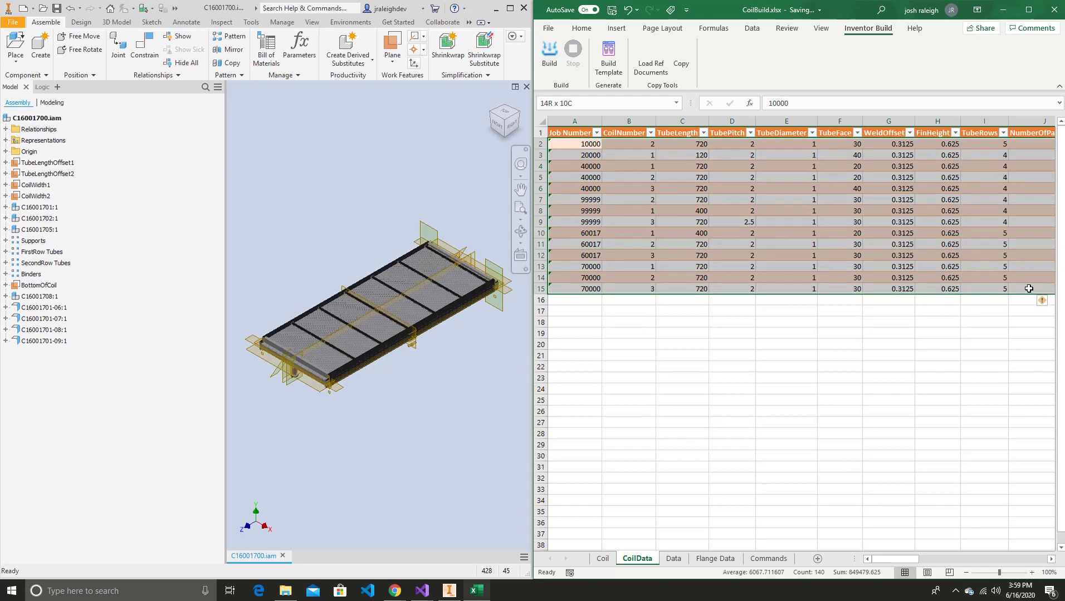
click(841, 378)
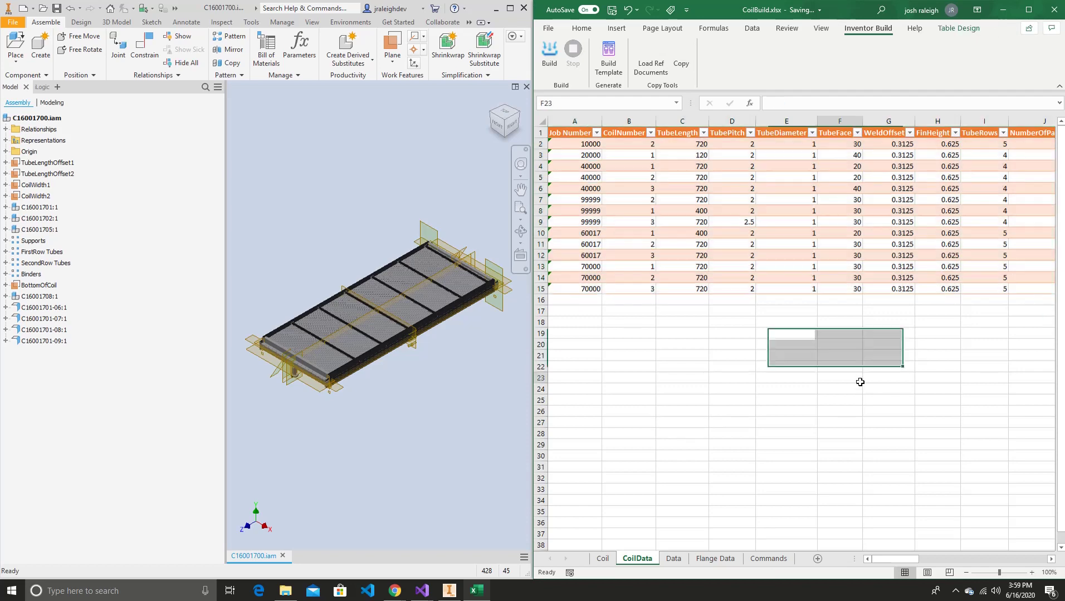
click(674, 559)
- On the Data sheet, select the first Row Qty in Vertical First Tube Location
click(709, 455)
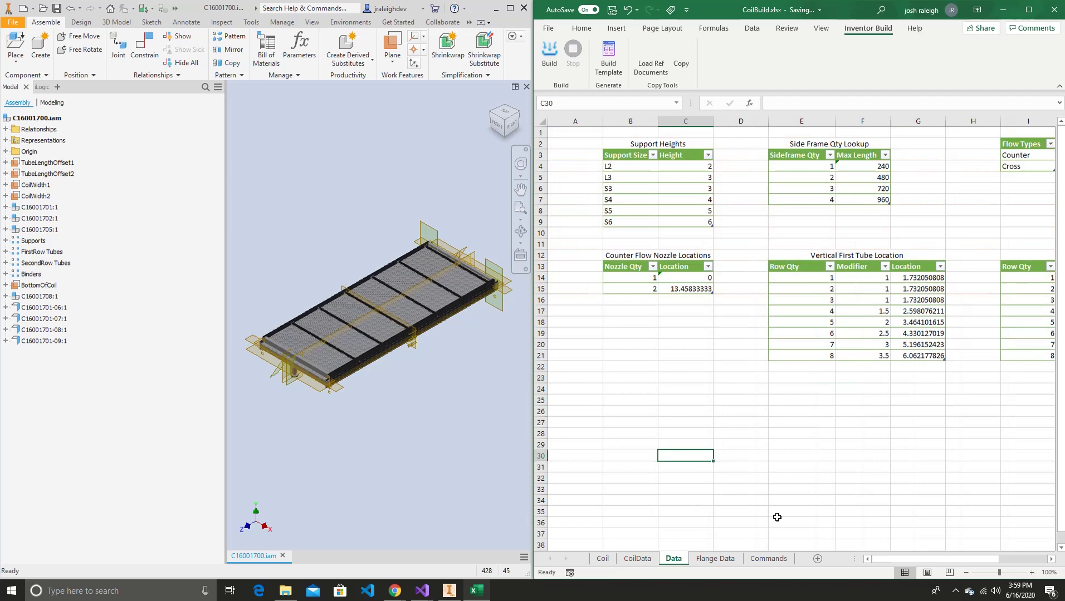
mouse_move(884, 561)
mouse_down()
mouse_move(954, 558)
mouse_move(864, 563)
mouse_up()
click(755, 402)
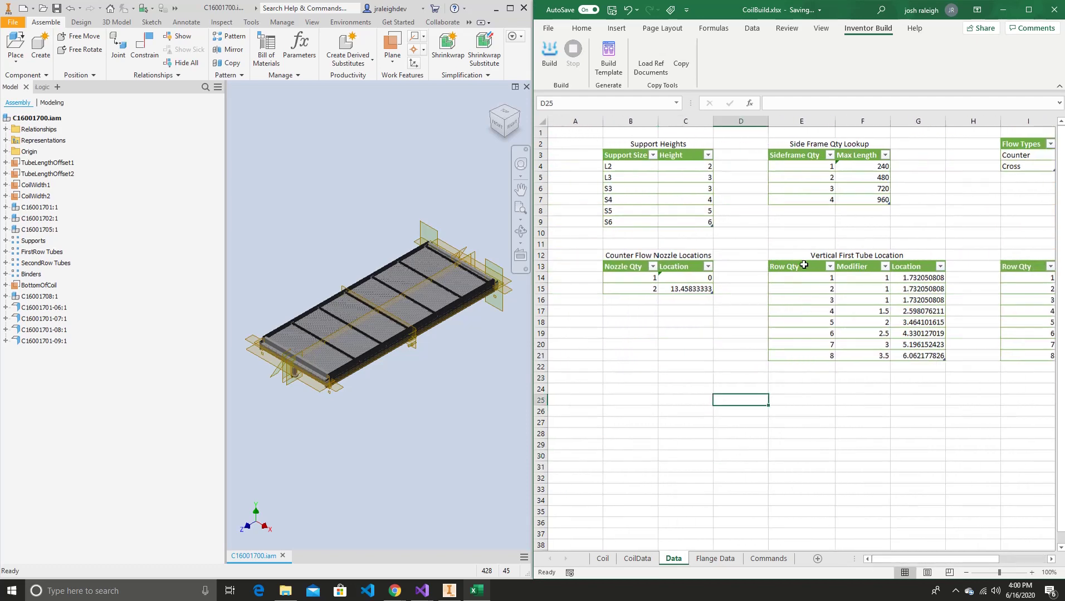
click(805, 276)
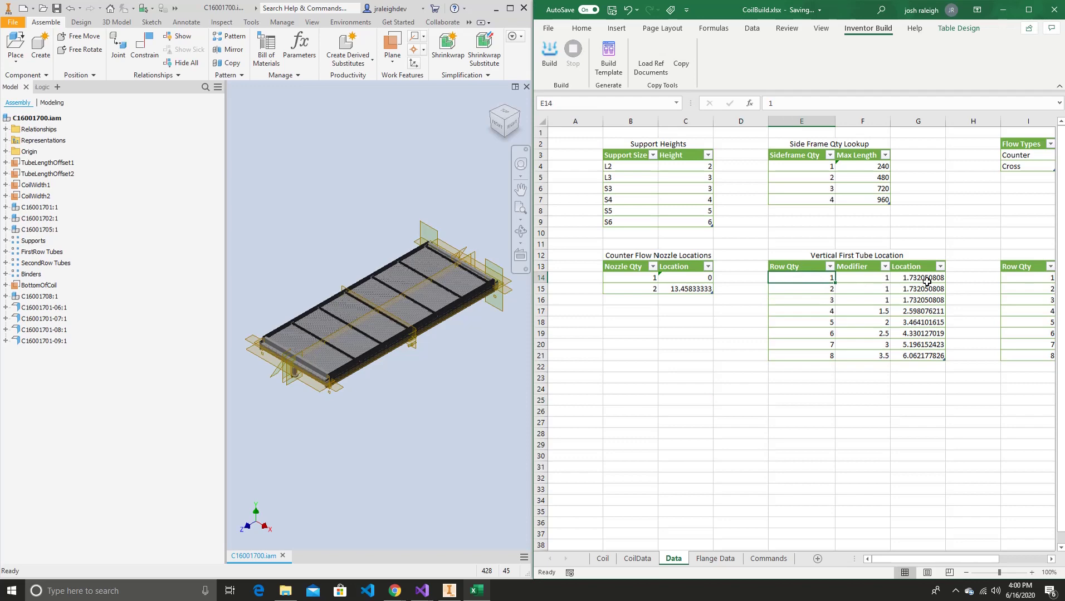
drag(891, 555, 965, 560)
- Review the class 150 flange rows on Flange Data, then return to the Coil sheet
click(715, 559)
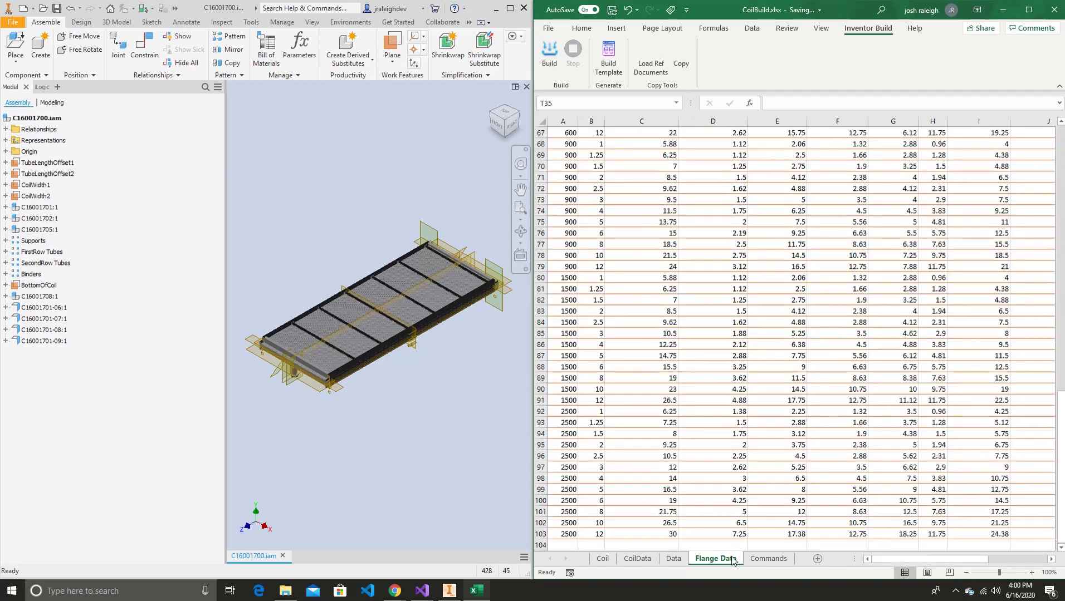
scroll(675, 393, up, 18)
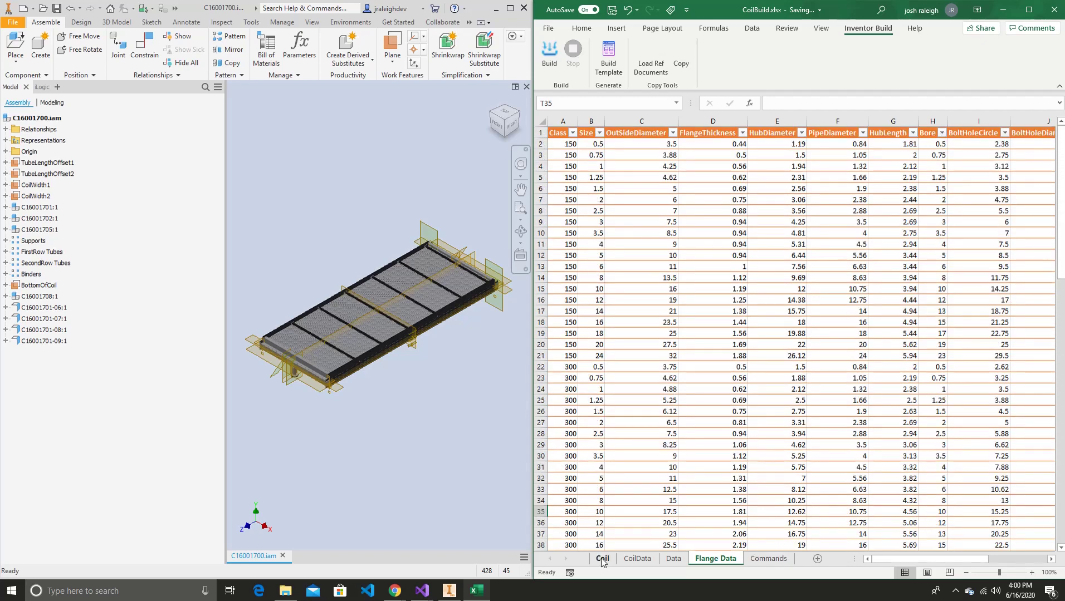
drag(571, 143, 999, 176)
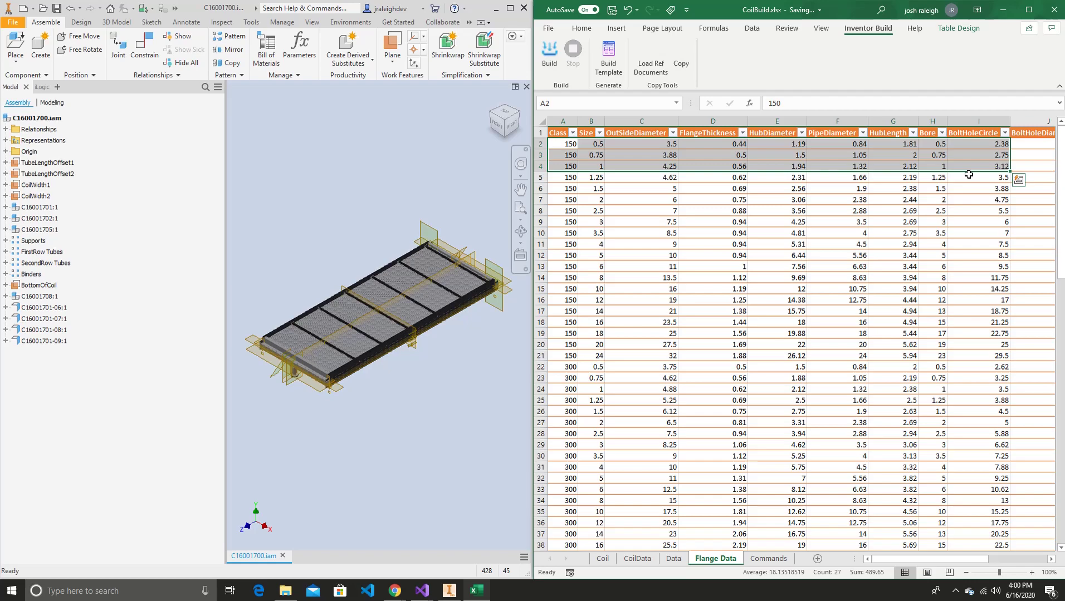
click(892, 299)
click(602, 559)
scroll(737, 428, up, 20)
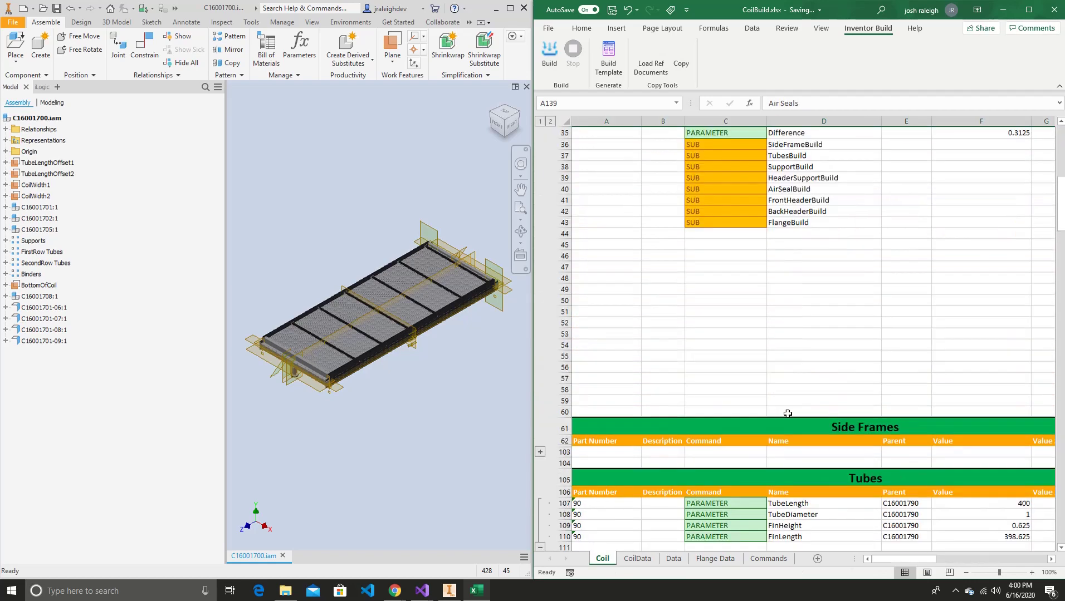
- Select B5 Tube Length and highlight the MATCH lookup keys in its formula
scroll(793, 419, up, 3)
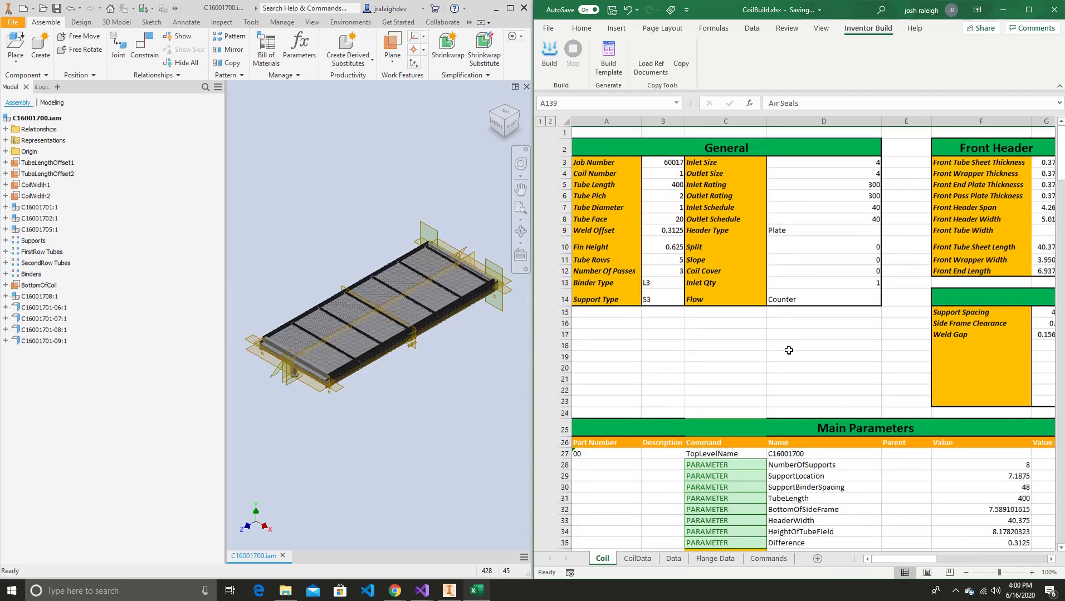
click(670, 174)
click(669, 186)
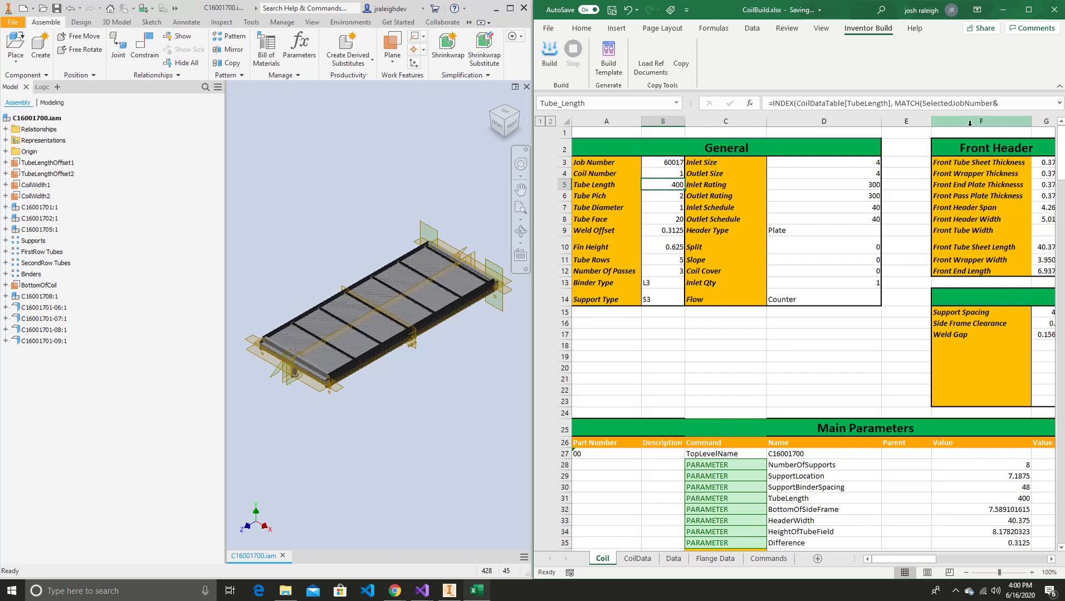
drag(1028, 103, 1028, 107)
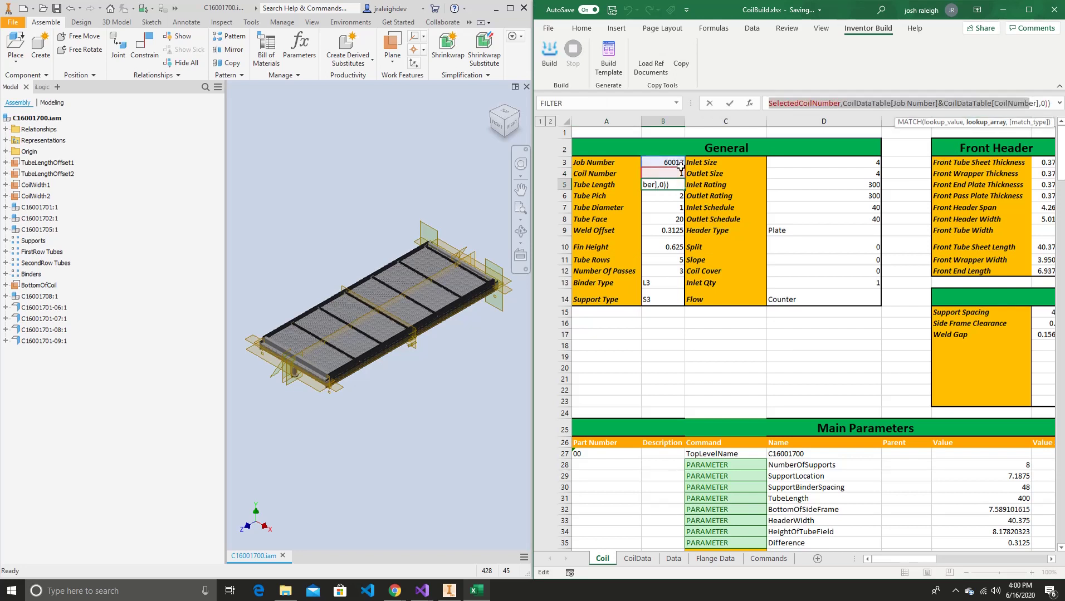
- Maximize the CoilBuild window to full screen and reselect the Tube Length value
drag(839, 17, 834, 65)
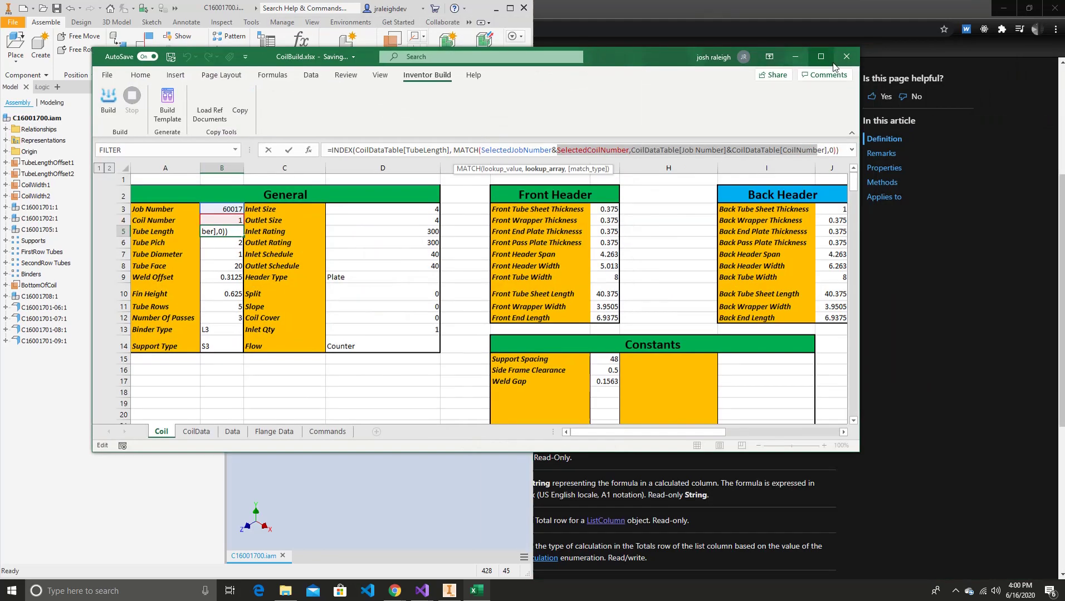
click(821, 56)
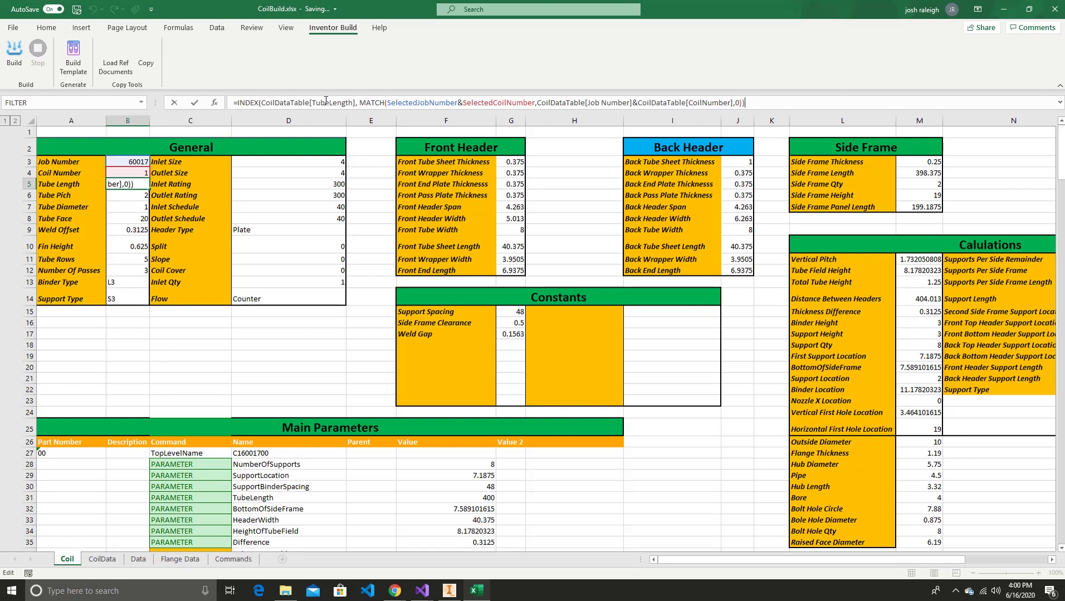
click(71, 183)
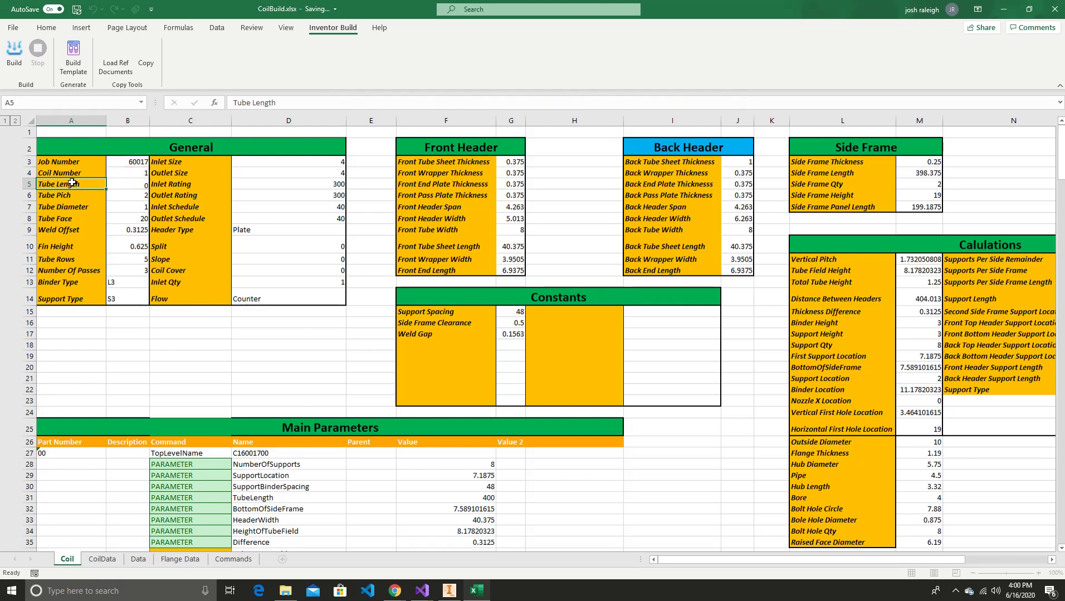
click(135, 181)
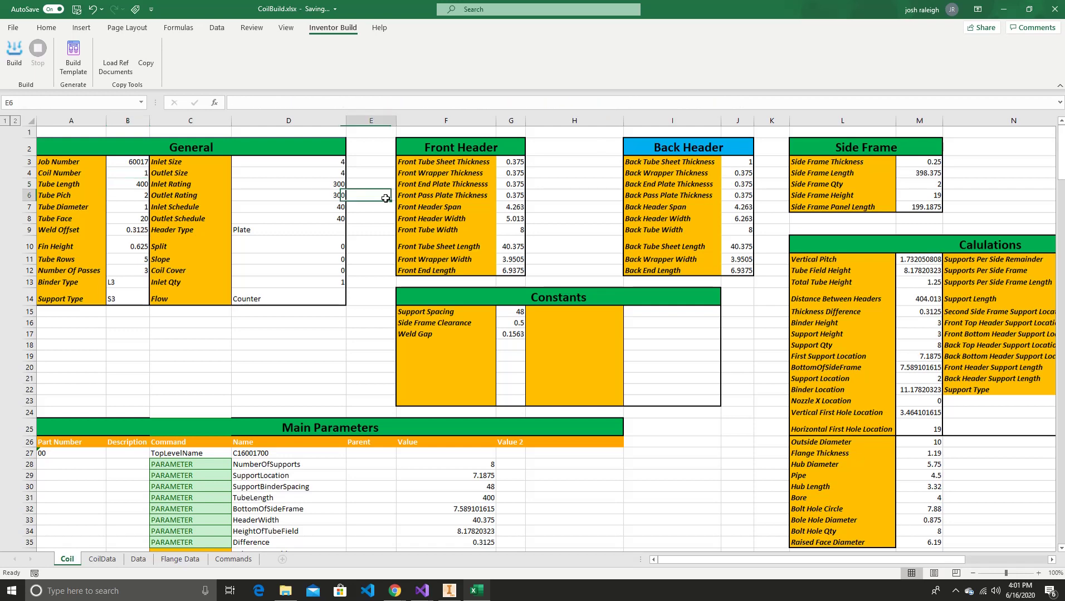
click(143, 192)
key(Down)
key(Down)
key(Down)
key(Down)
key(Down)
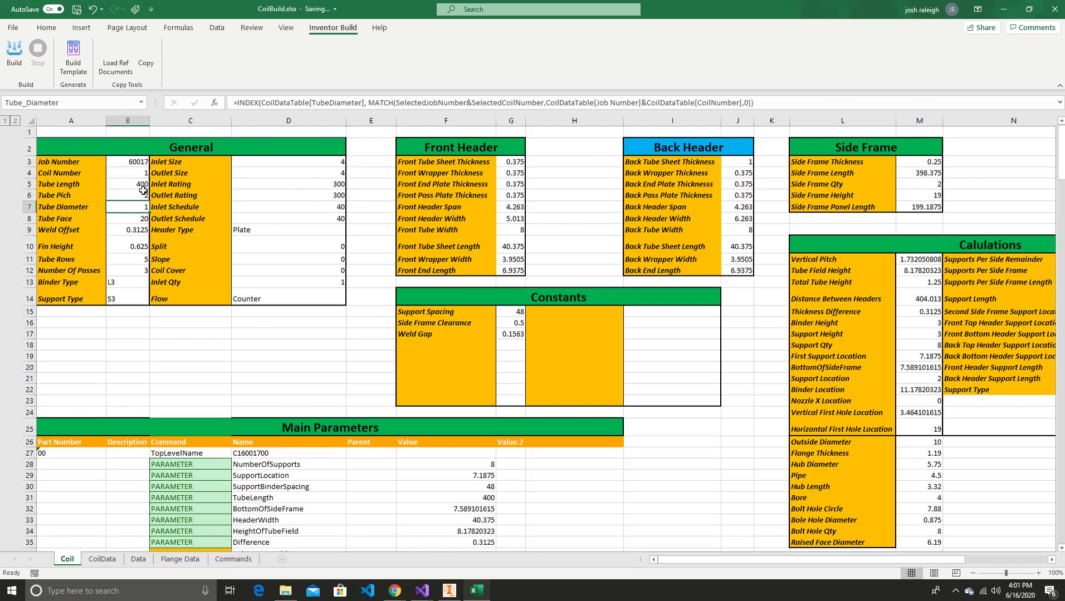
key(Up)
key(Up)
key(Up)
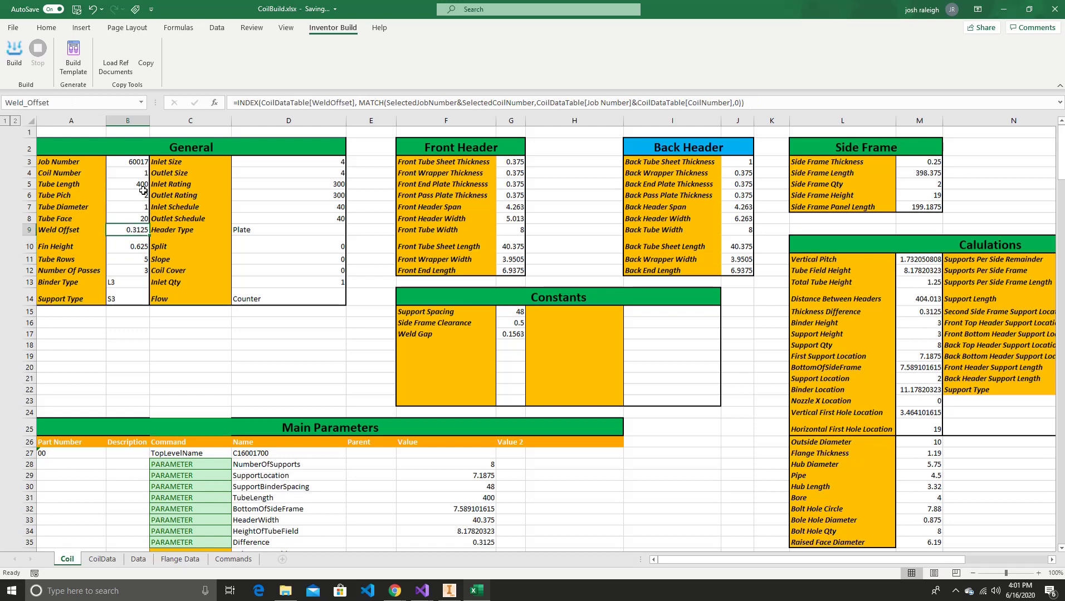
key(Down)
key(Down)
key(Down)
key(Down)
key(Down)
key(Down)
key(Right)
key(Right)
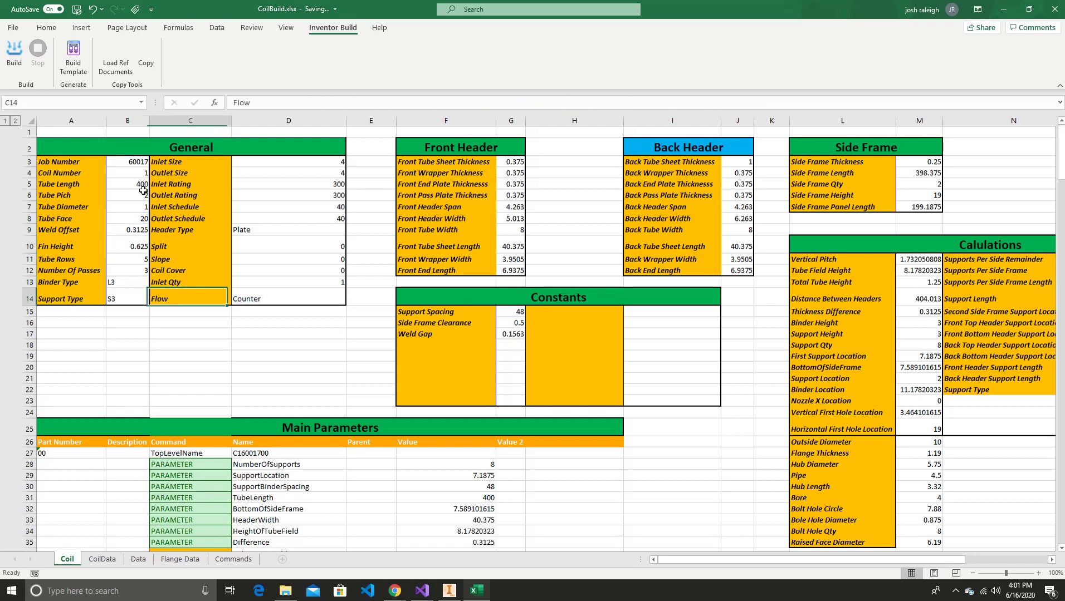
key(Up)
key(Up)
key(Up)
key(Up)
key(Up)
key(Up)
key(Up)
key(Up)
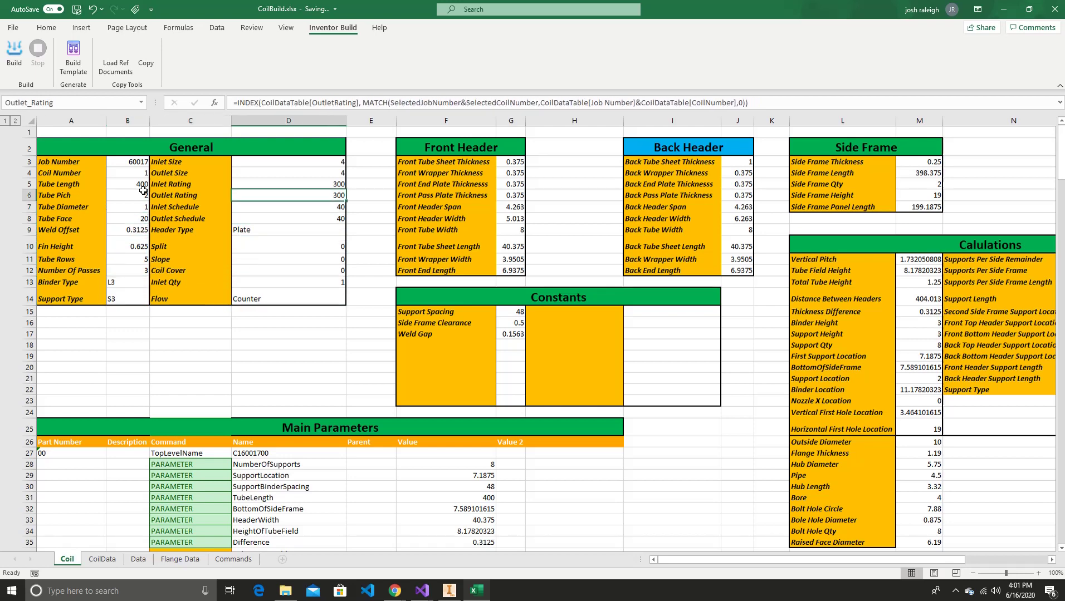
click(318, 170)
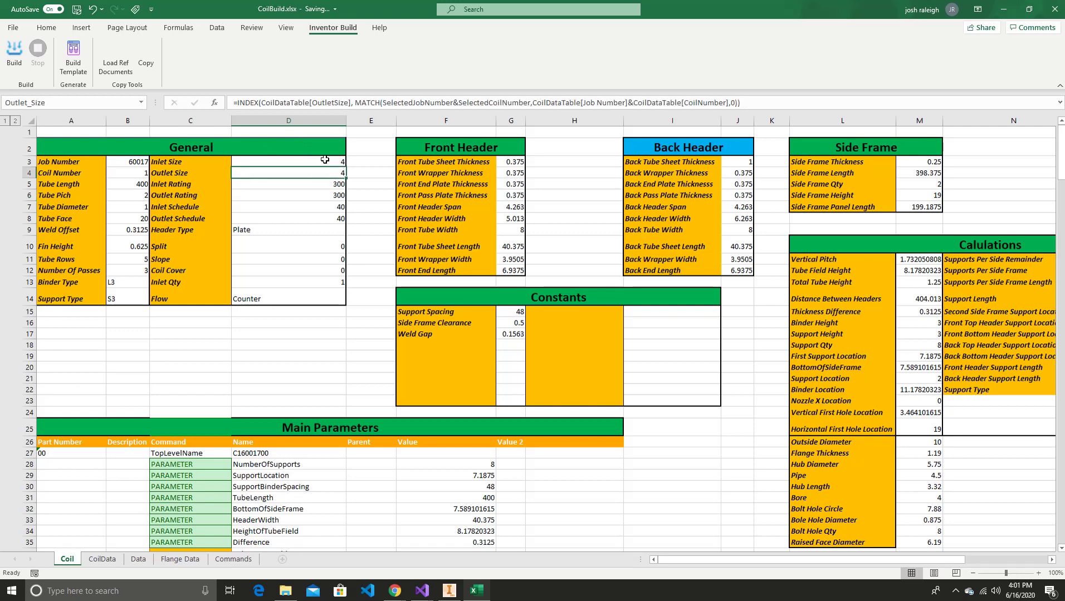
click(345, 159)
click(505, 332)
click(507, 323)
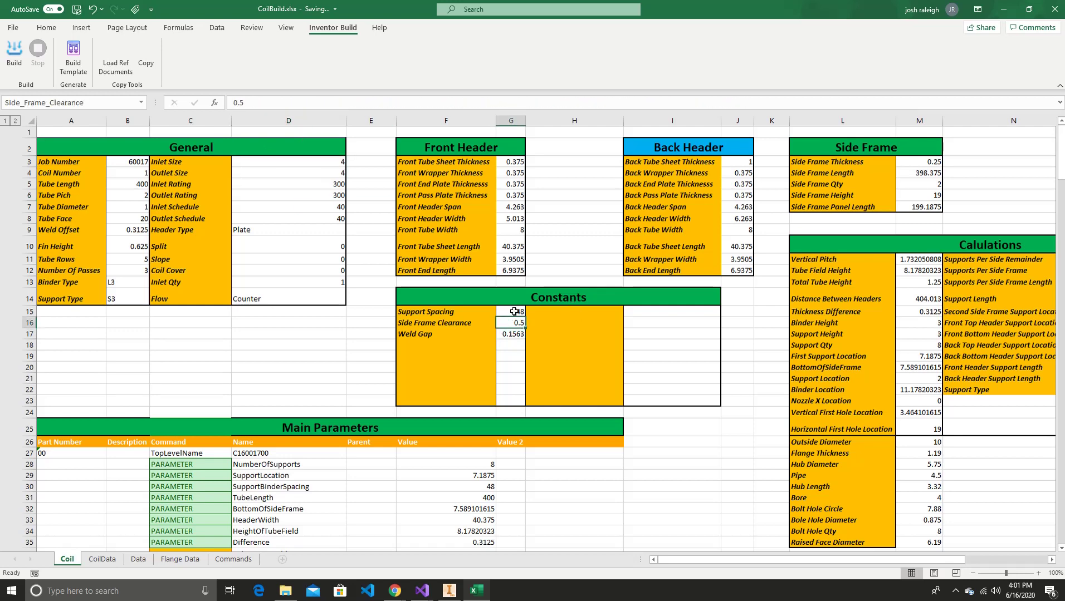
click(513, 312)
scroll(513, 312, down, 1)
click(922, 387)
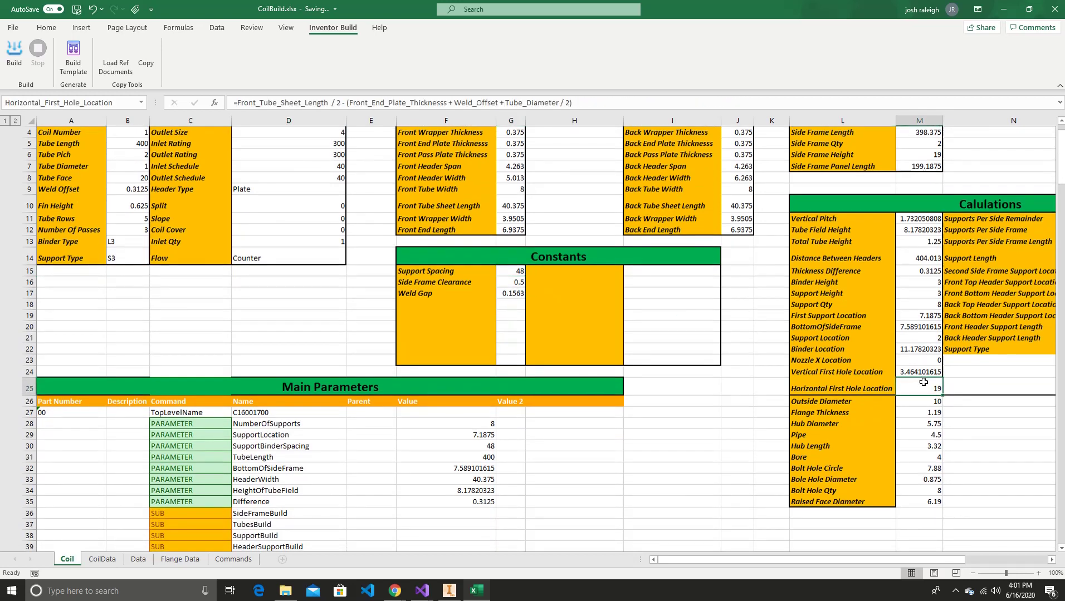
click(927, 498)
click(930, 490)
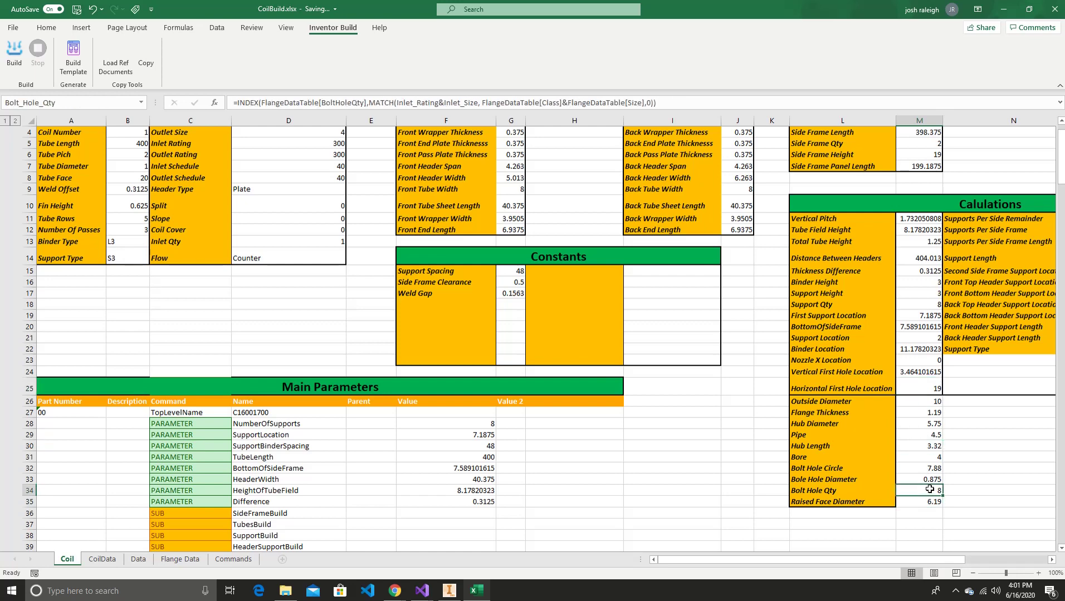
click(933, 469)
click(930, 445)
scroll(930, 442, up, 1)
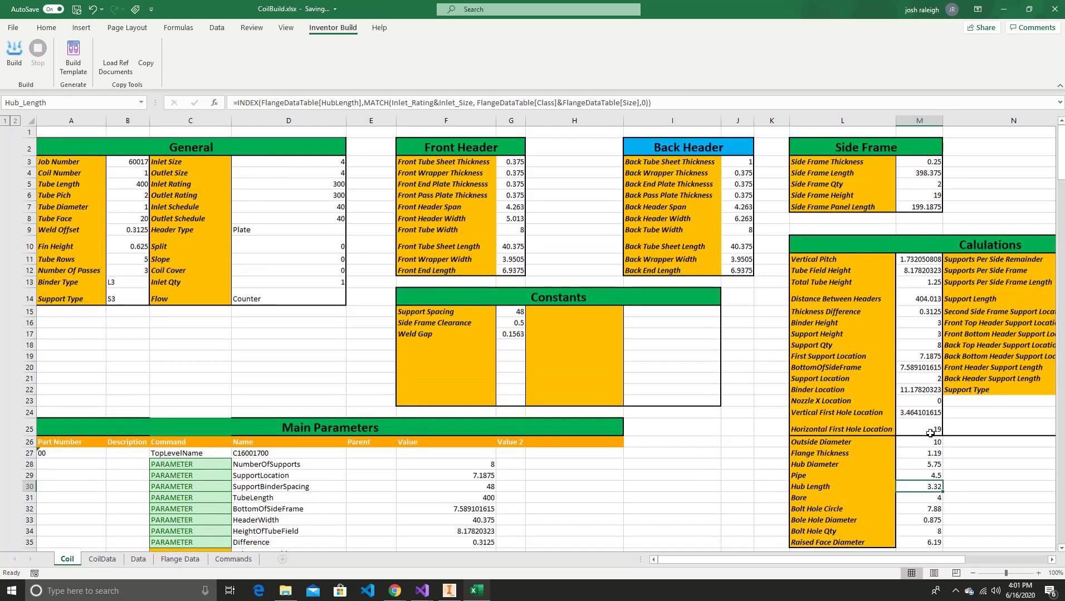
click(925, 264)
key(Down)
key(Down)
key(Down)
key(Down)
key(Down)
key(Down)
key(Down)
key(Down)
key(Down)
key(Down)
key(Down)
key(Down)
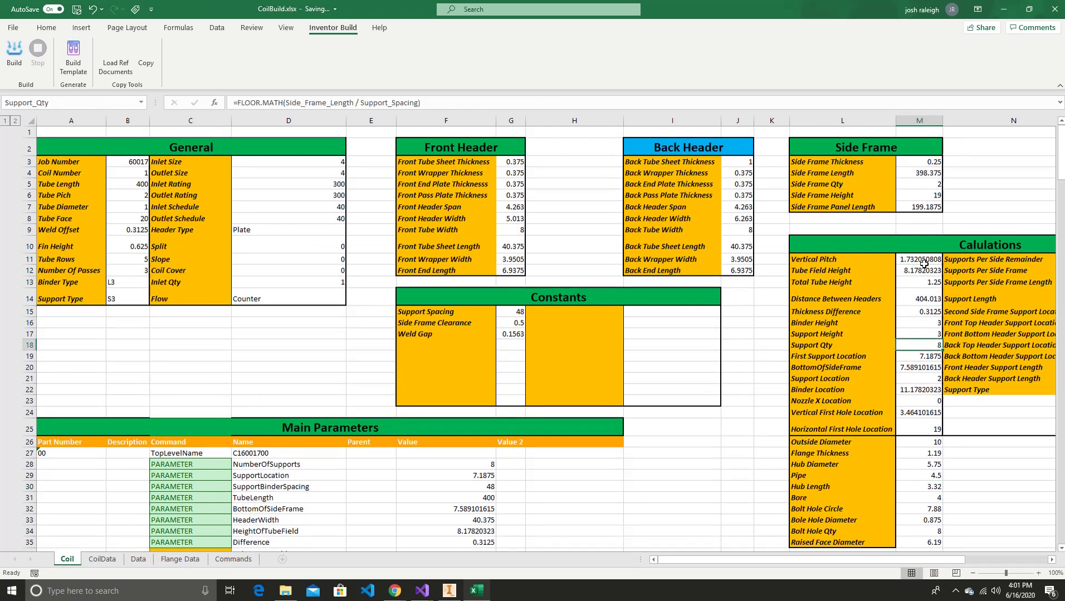
key(Up)
key(Up)
key(Up)
key(Up)
key(Up)
key(Up)
key(Up)
key(Up)
key(Up)
key(Up)
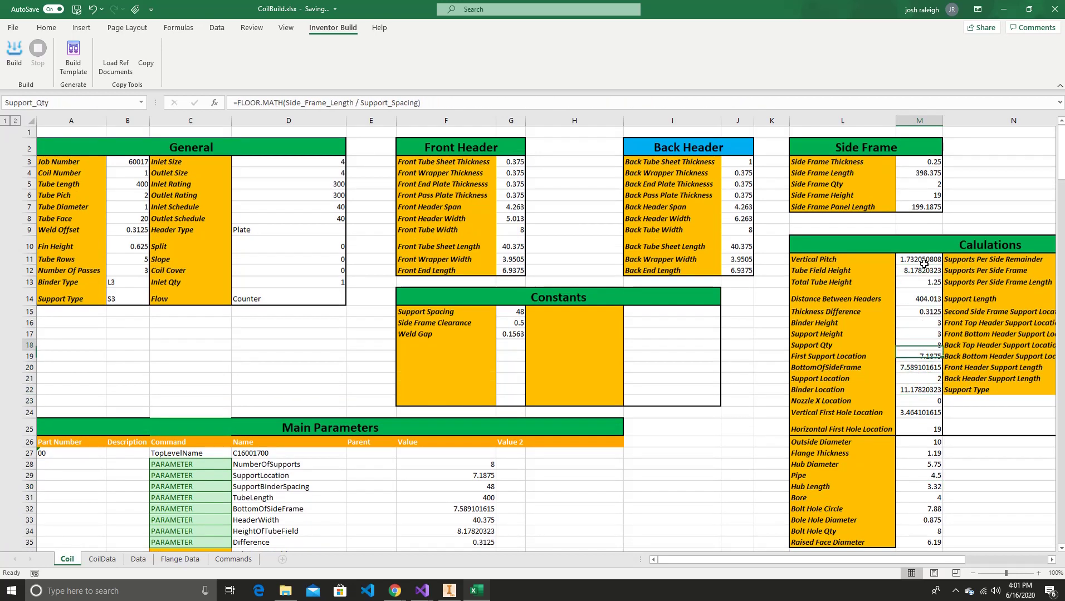
key(Down)
key(Down)
key(Down)
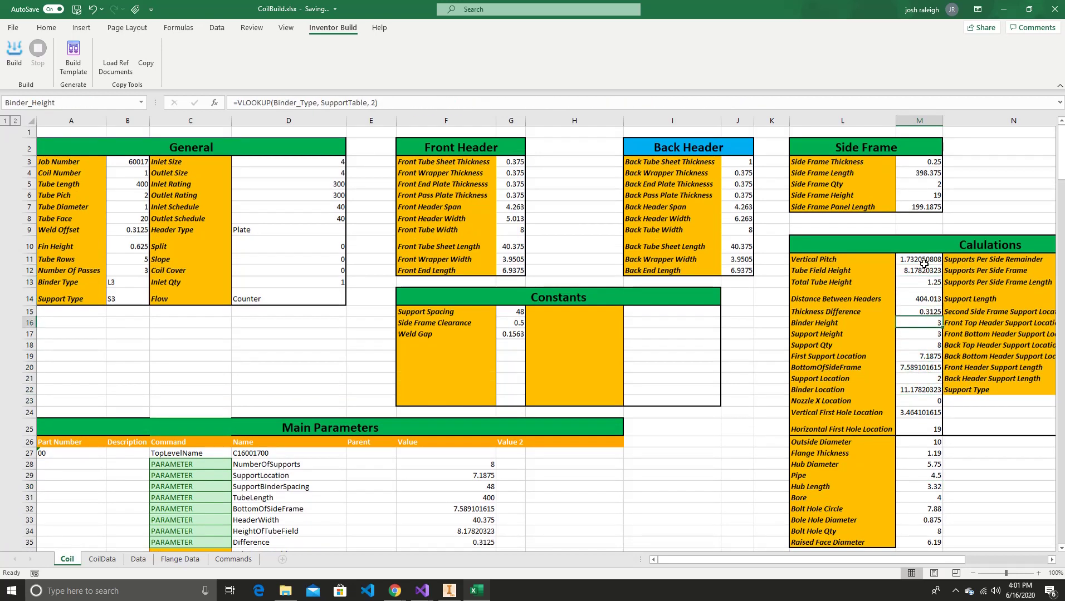
click(922, 261)
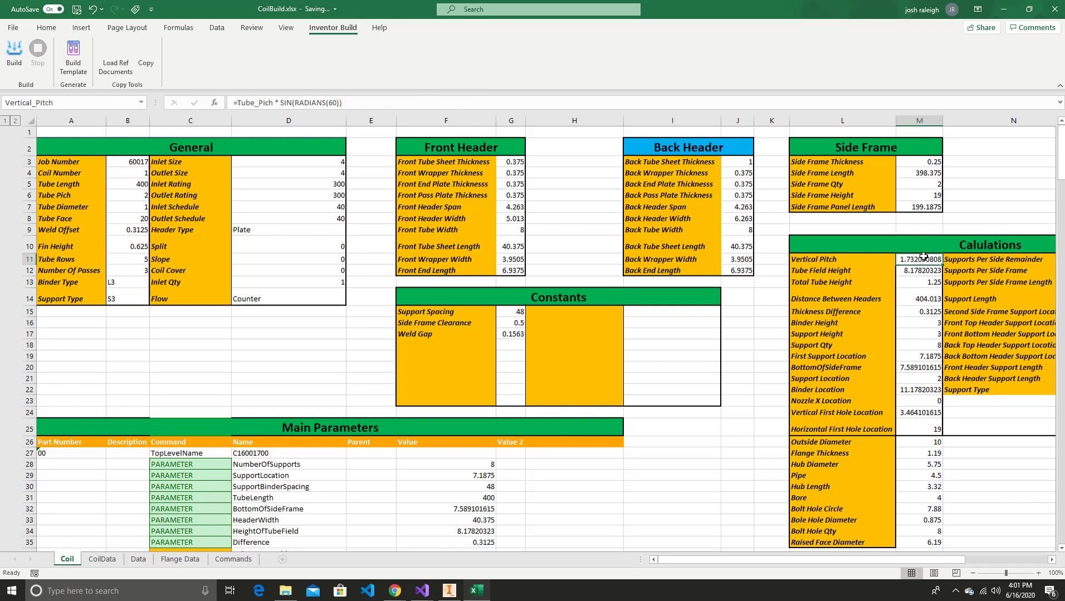
drag(779, 554, 841, 559)
click(952, 258)
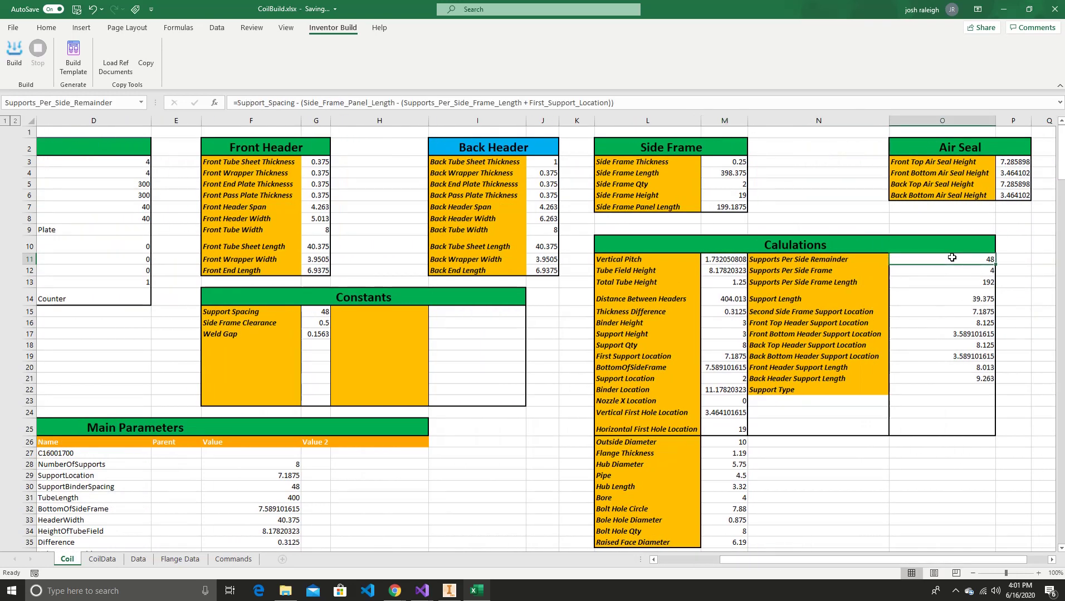
key(Down)
key(Down)
key(Down)
key(Down)
key(Down)
key(Down)
key(Down)
key(Down)
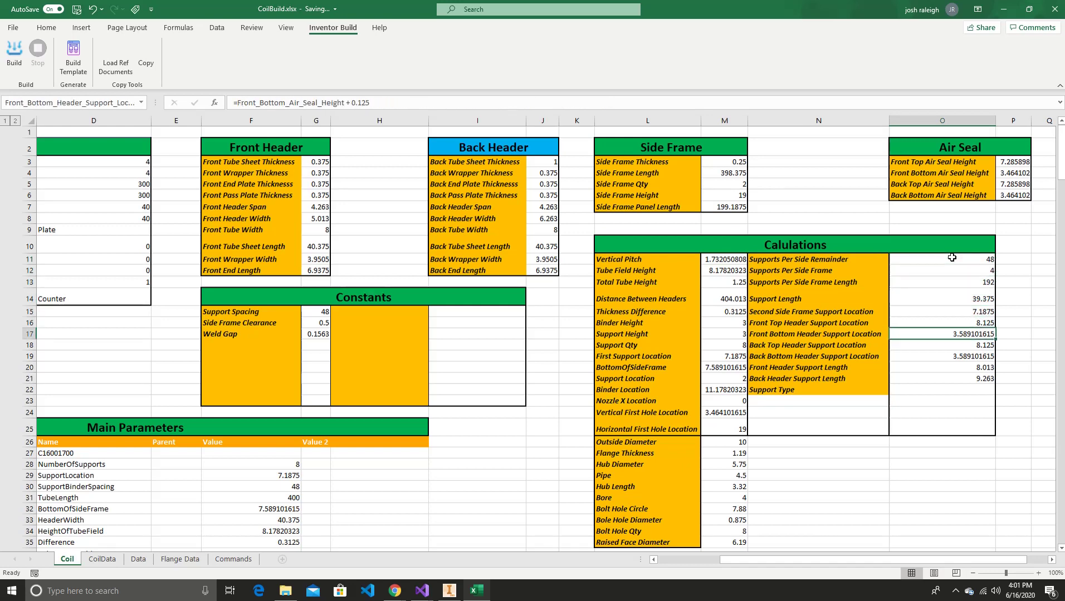
key(Down)
key(Down)
key(Up)
key(Up)
key(Up)
key(Up)
key(Up)
key(Up)
key(Up)
key(Up)
key(Up)
key(Up)
key(Up)
key(Up)
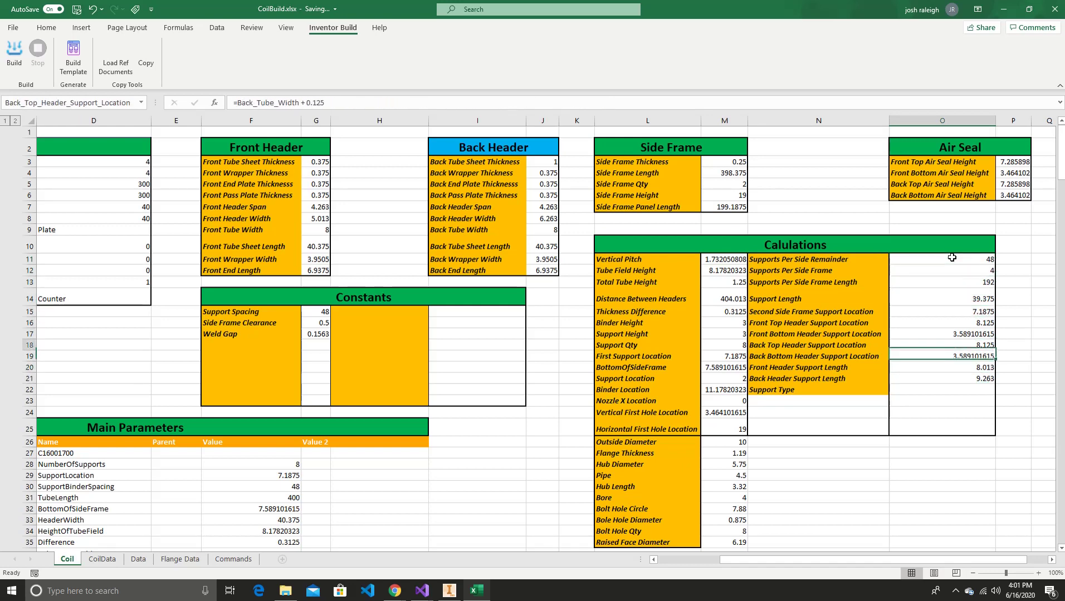
drag(813, 561, 610, 539)
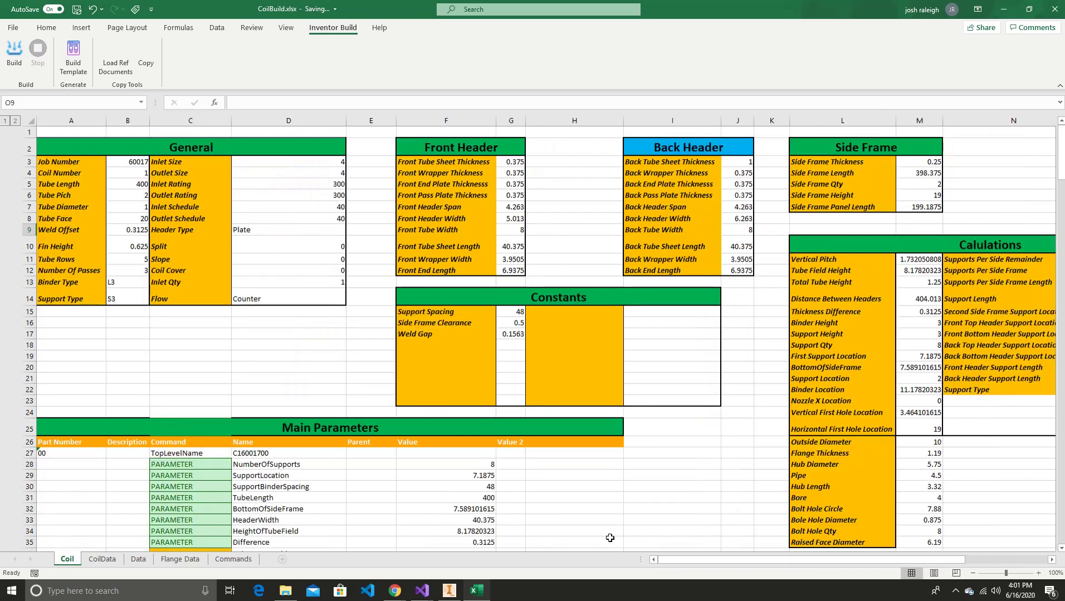
- Restore Excel beside the Inventor assembly and run Build to regenerate the C16001700 coil longer
double_click(732, 10)
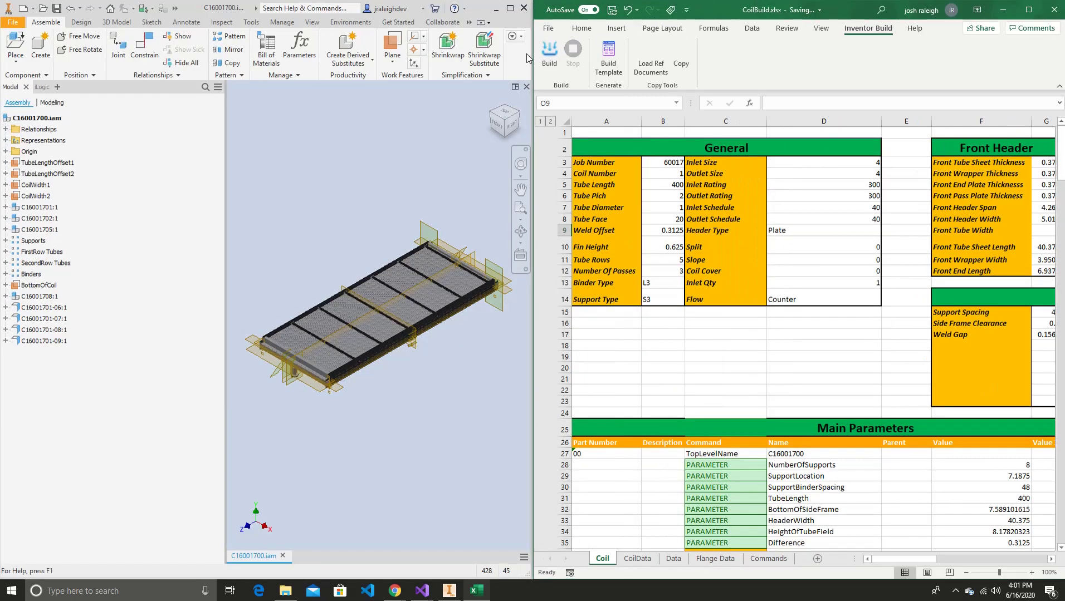
click(549, 53)
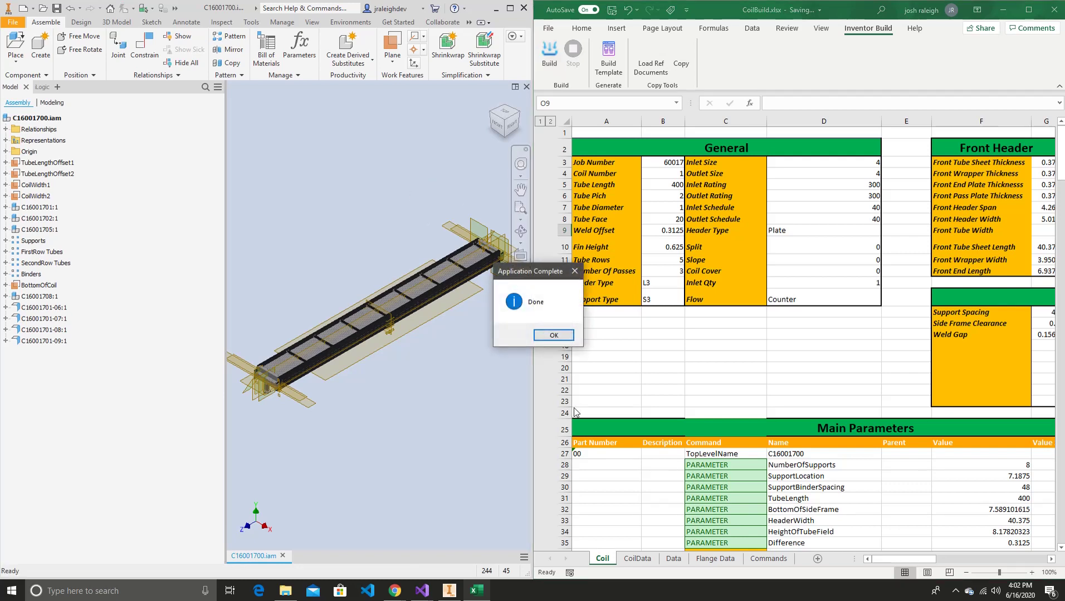
- Dismiss the build-complete message and zoom around the rebuilt coil assembly
click(553, 335)
scroll(401, 392, up, 5)
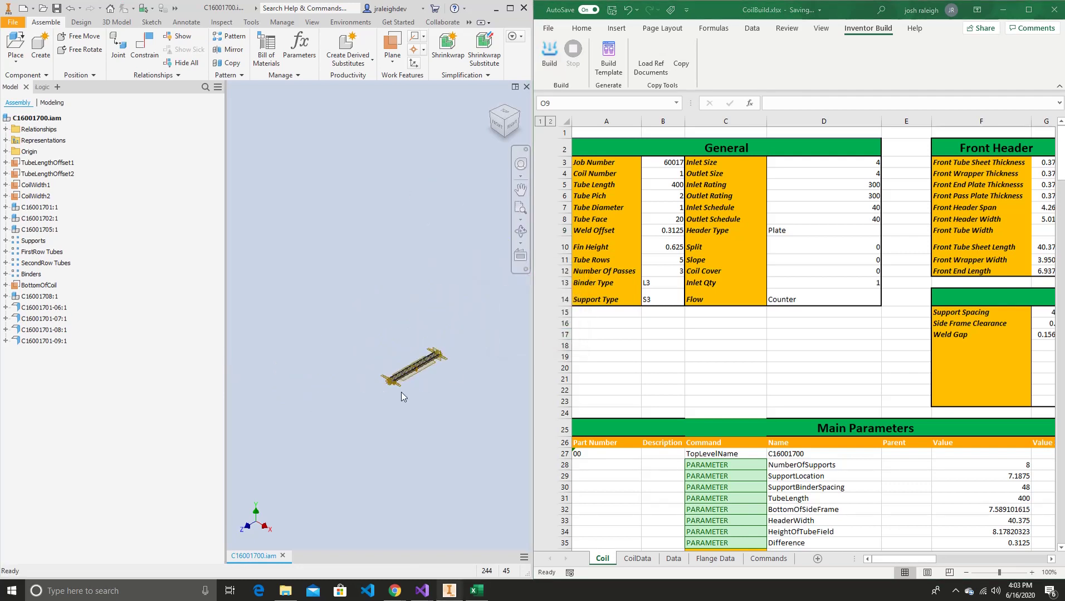
scroll(399, 384, down, 7)
scroll(302, 364, down, 5)
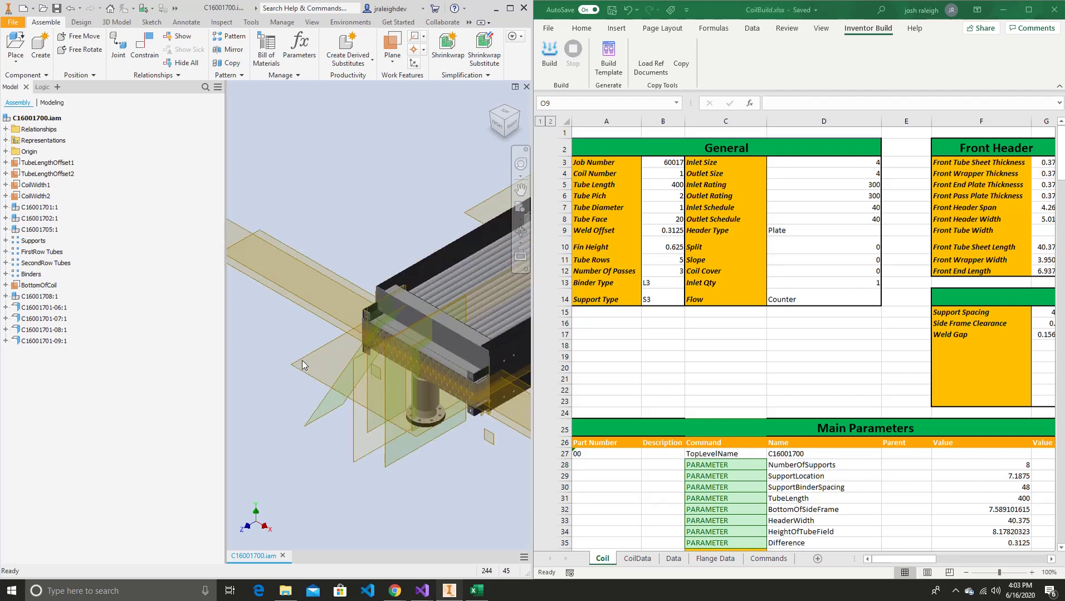
scroll(305, 357, up, 3)
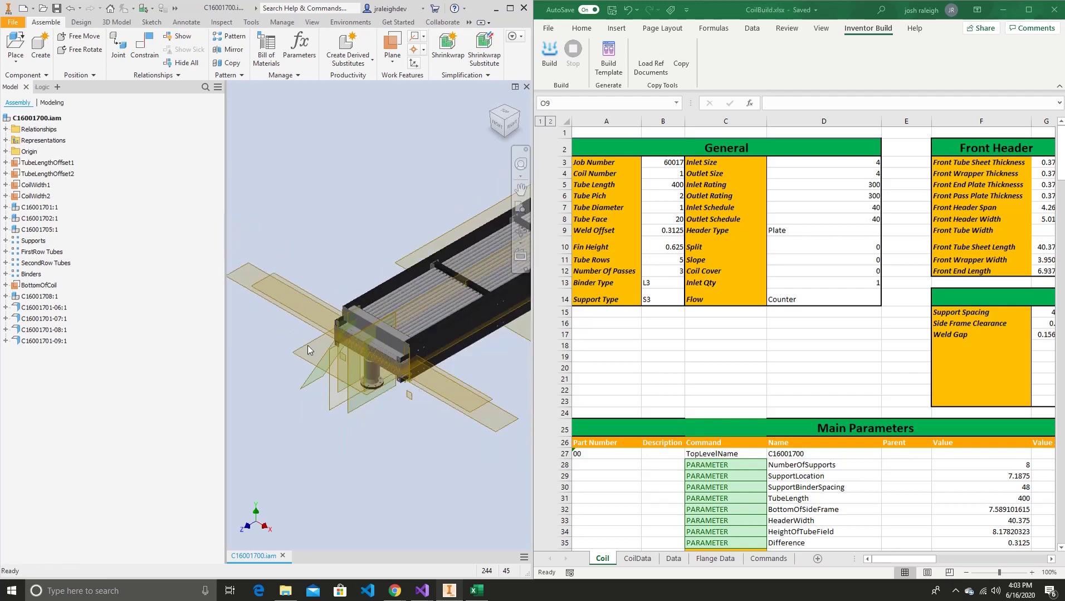
scroll(308, 350, up, 5)
scroll(334, 308, down, 3)
scroll(323, 271, up, 1)
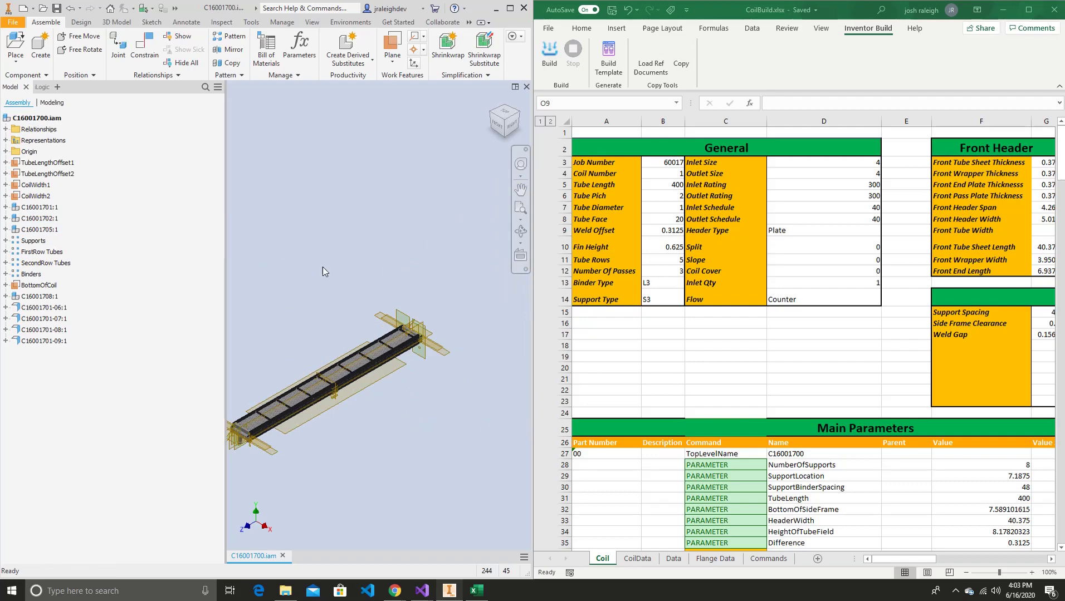
- Review the user parameters: NumberOfSupports 8, SupportLocation 7.1875, PipeSize 6 in, NozzleClass 300
click(308, 52)
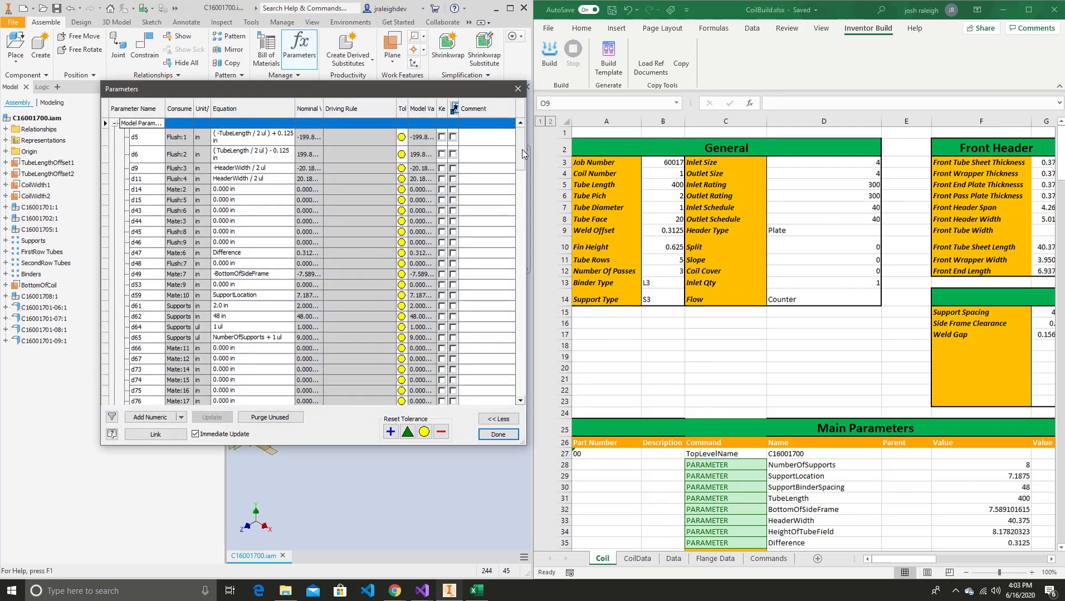
drag(521, 148, 525, 239)
drag(526, 284, 513, 392)
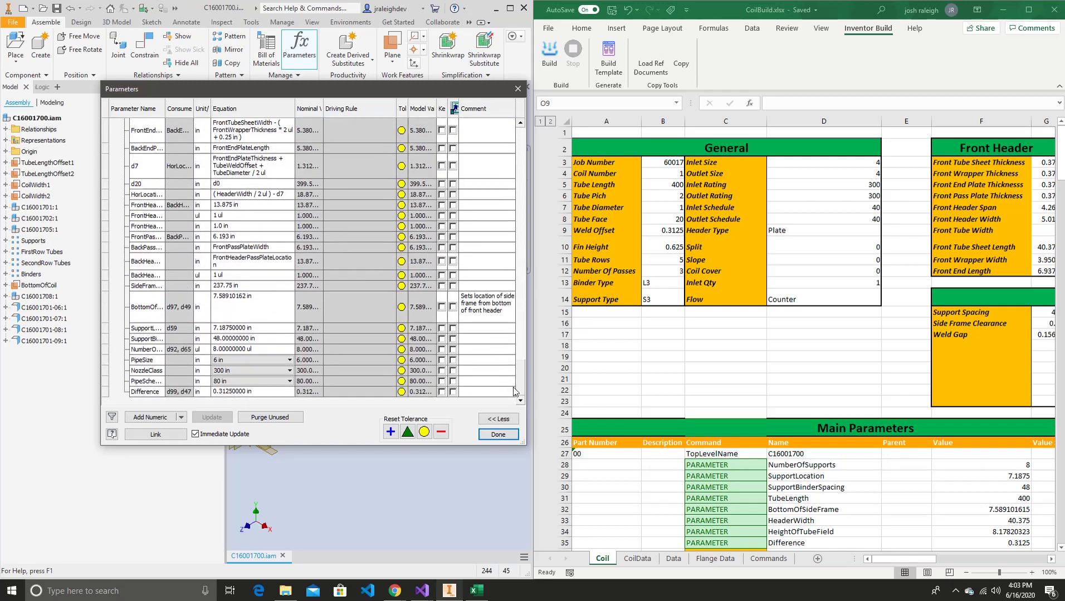
click(498, 434)
scroll(695, 374, down, 2)
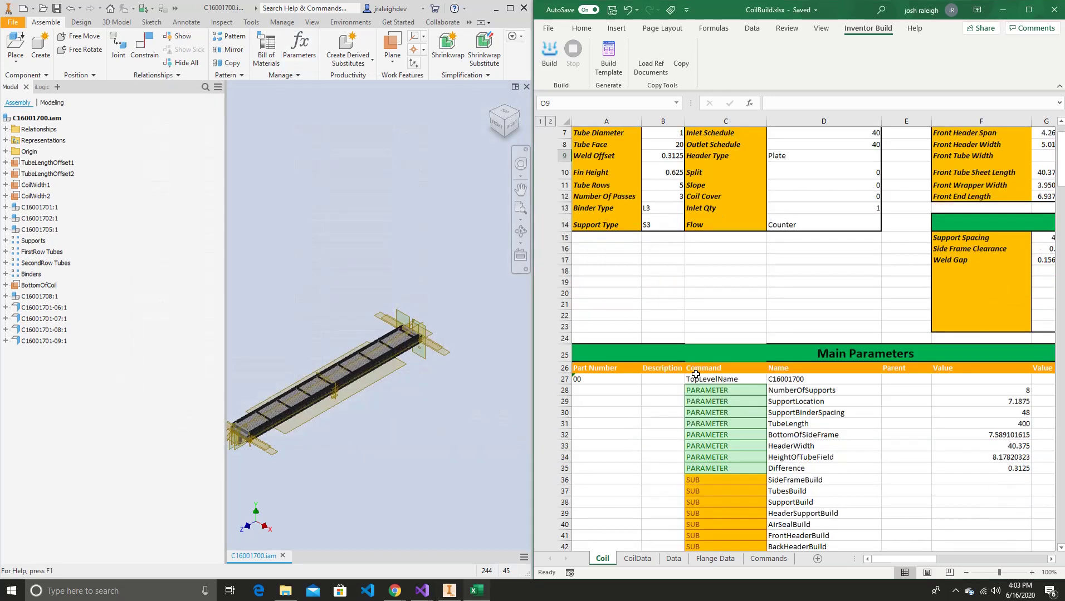
scroll(695, 374, down, 5)
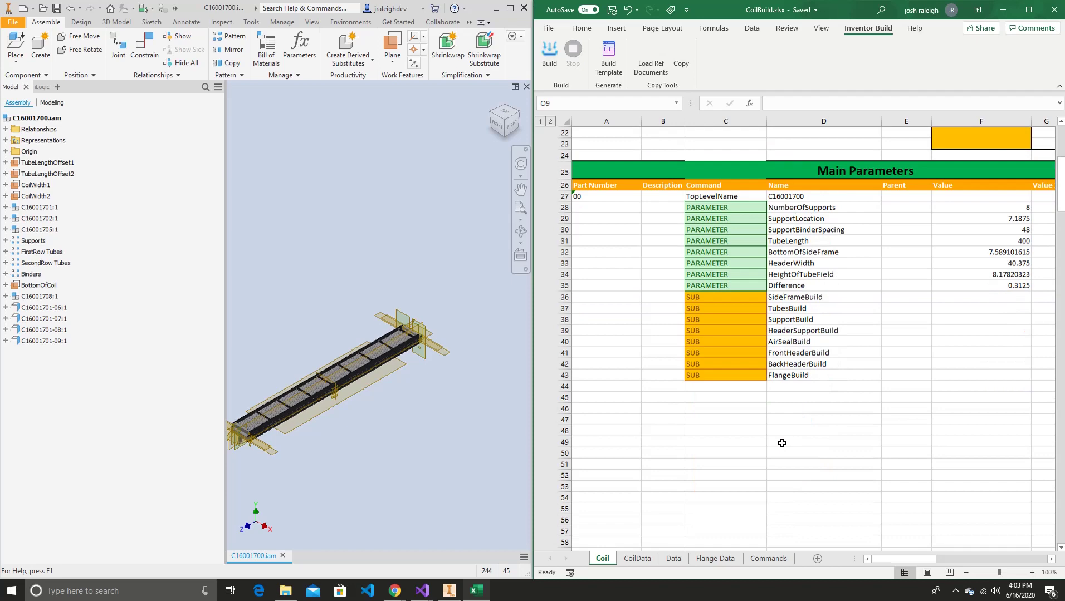
scroll(782, 443, up, 3)
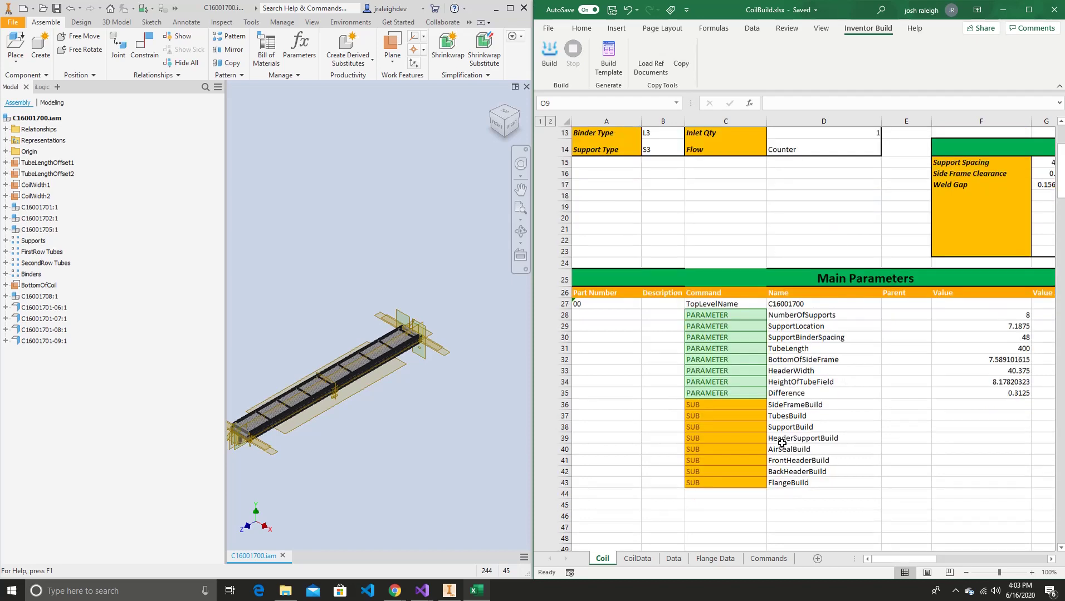
scroll(782, 443, up, 3)
scroll(782, 444, up, 1)
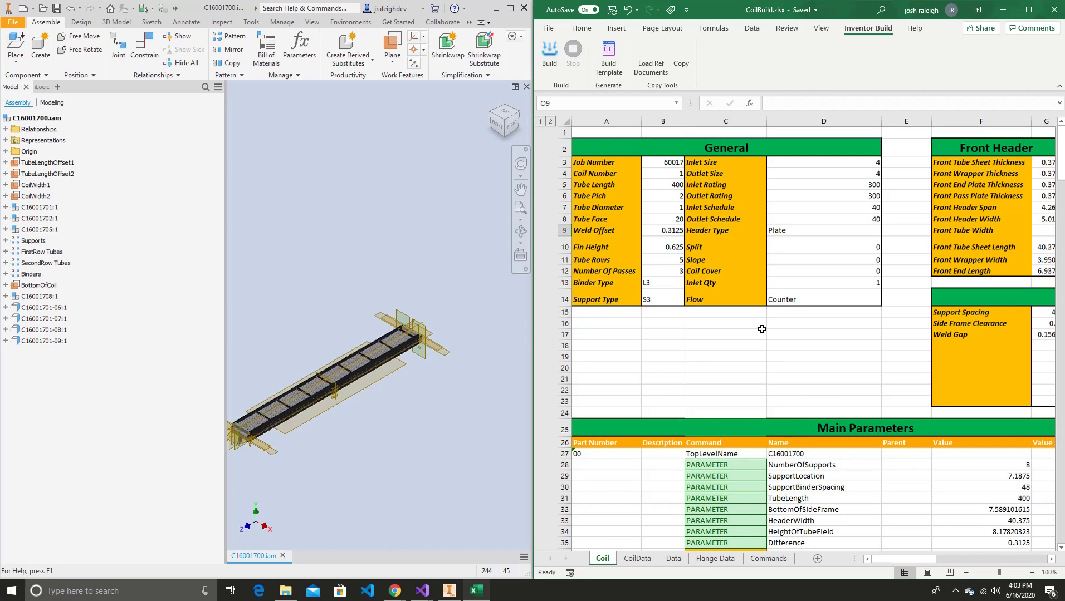
scroll(782, 433, down, 6)
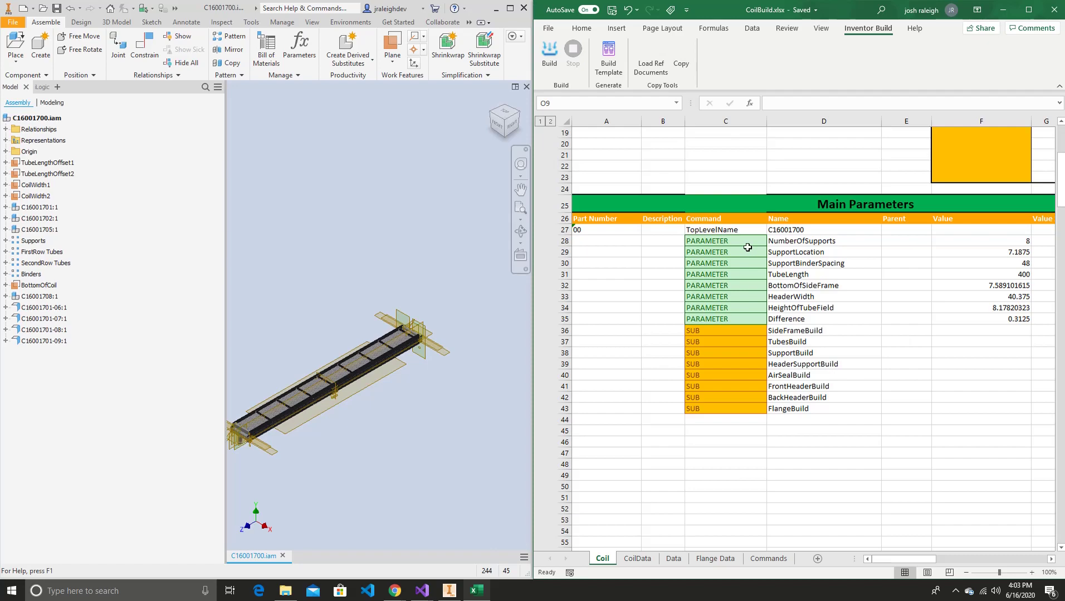
click(821, 404)
scroll(823, 404, down, 3)
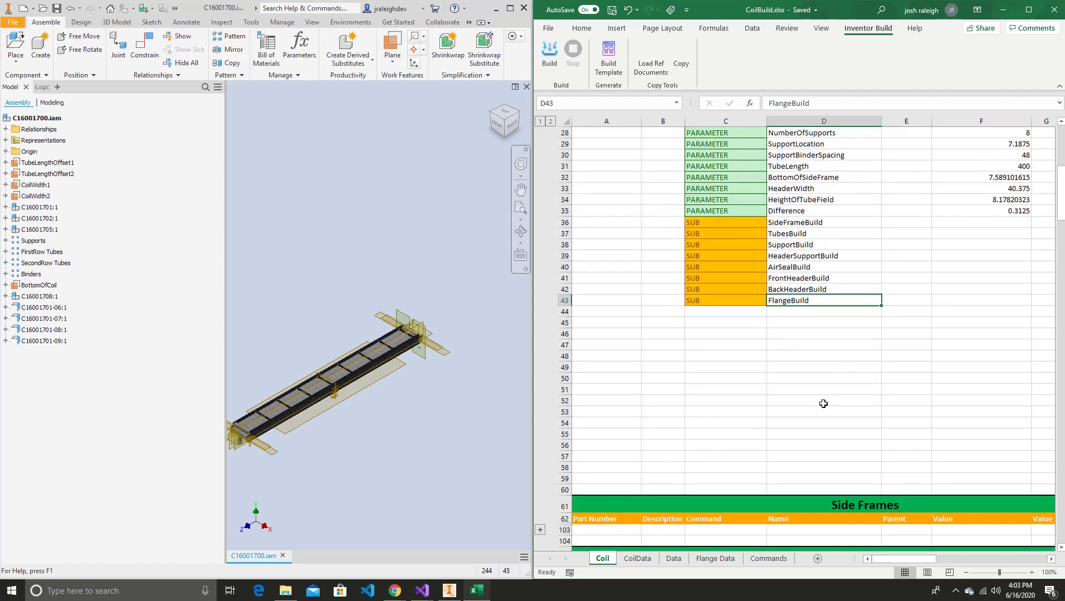